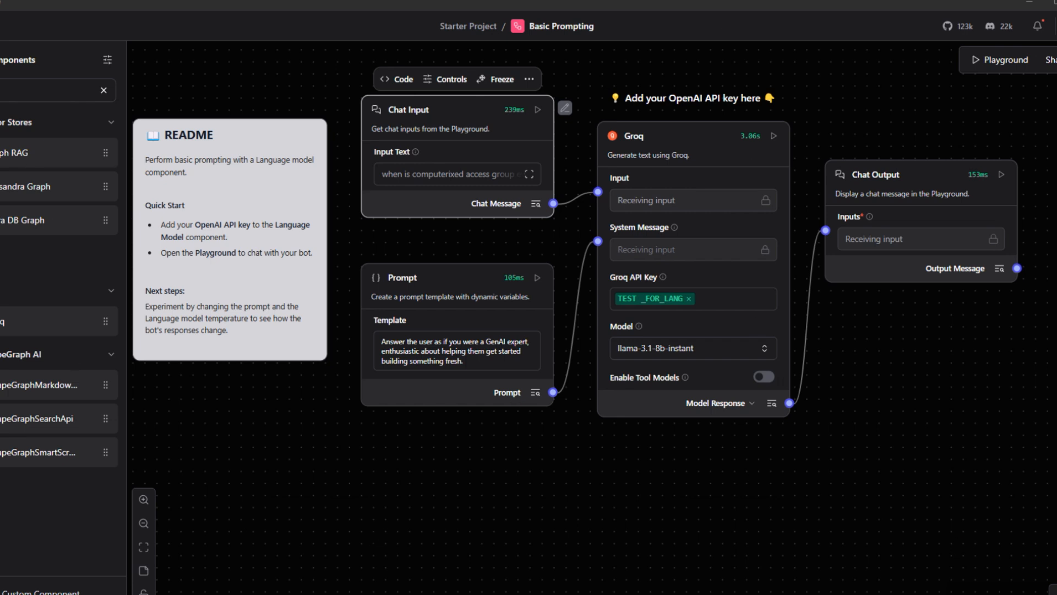
Return to the project's flow list and view the starter templates offered for a new flow.
{"action": "left_click", "coordinate": [1, 26]}
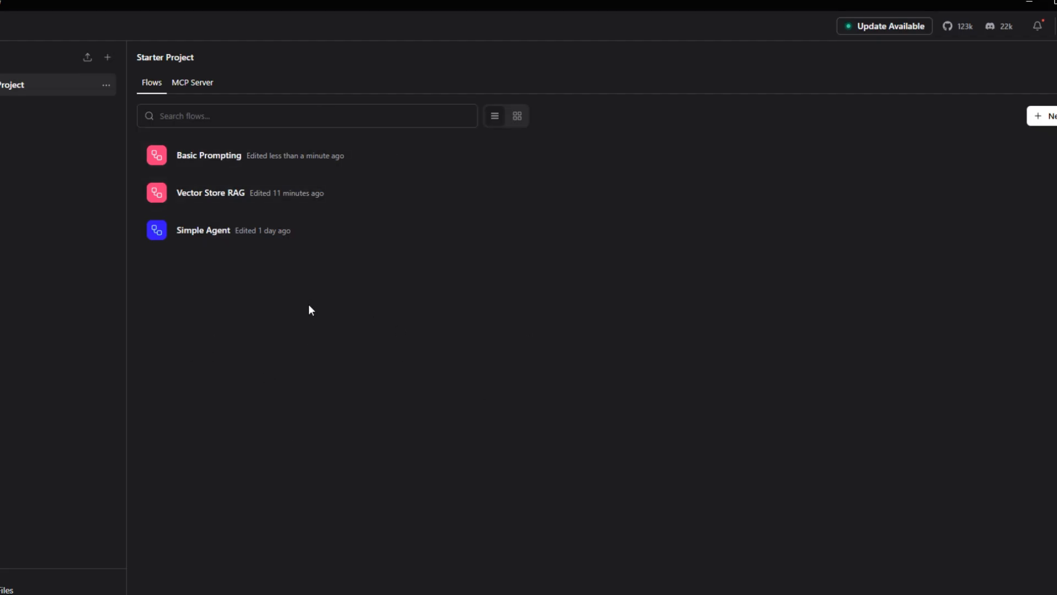
{"action": "left_click", "coordinate": [1047, 116]}
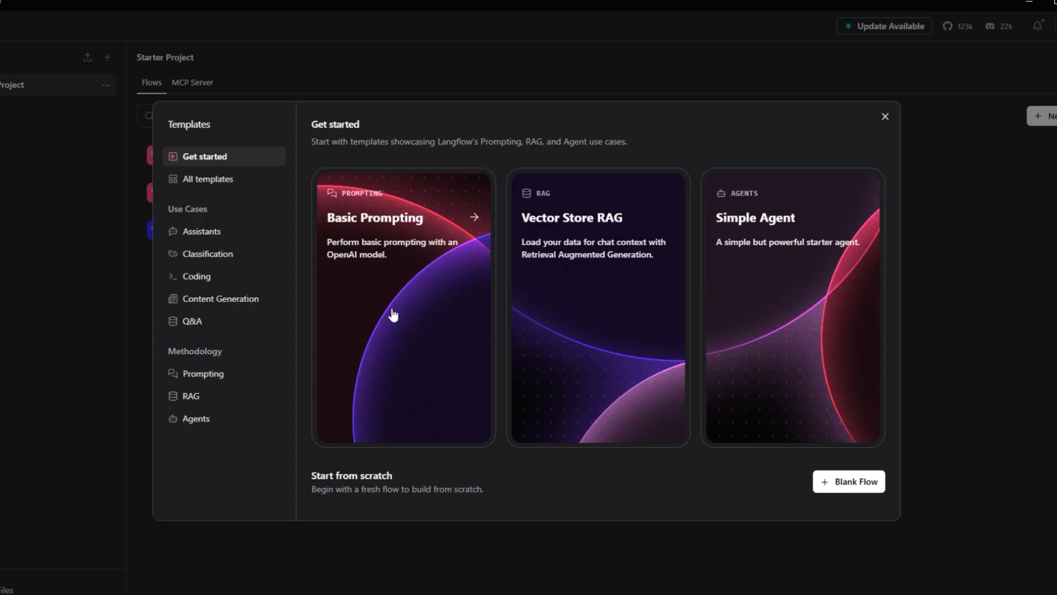
{"action": "left_click", "coordinate": [885, 116]}
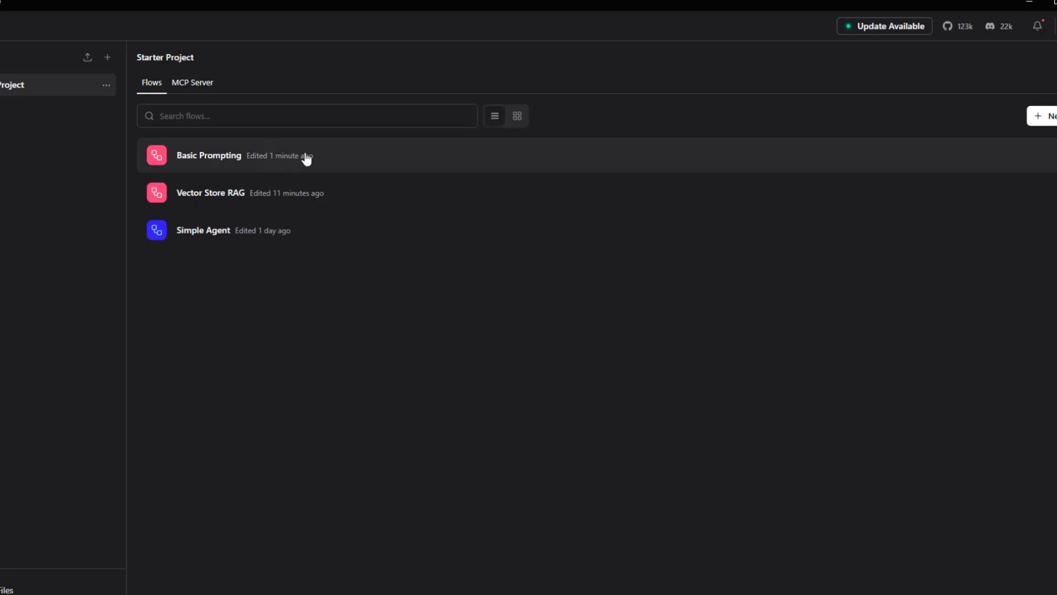
Open the Basic Prompting flow and nudge its Groq component slightly away from the Prompt component.
{"action": "left_click", "coordinate": [356, 161]}
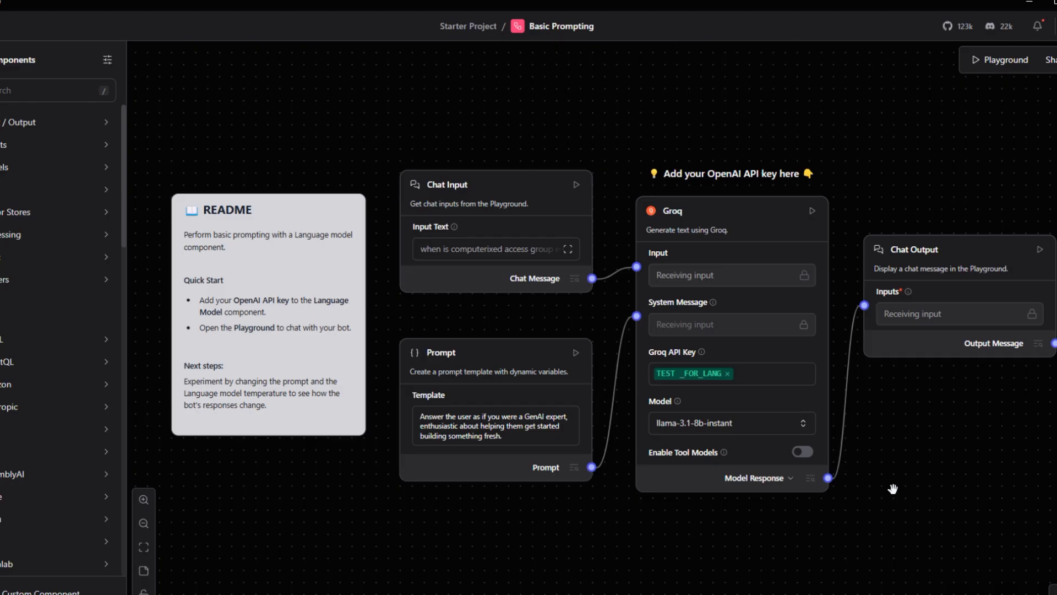
{"action": "mouse_move", "coordinate": [686, 215]}
{"action": "left_mouse_down"}
{"action": "mouse_move", "coordinate": [658, 214]}
{"action": "mouse_move", "coordinate": [694, 214]}
{"action": "left_mouse_up"}
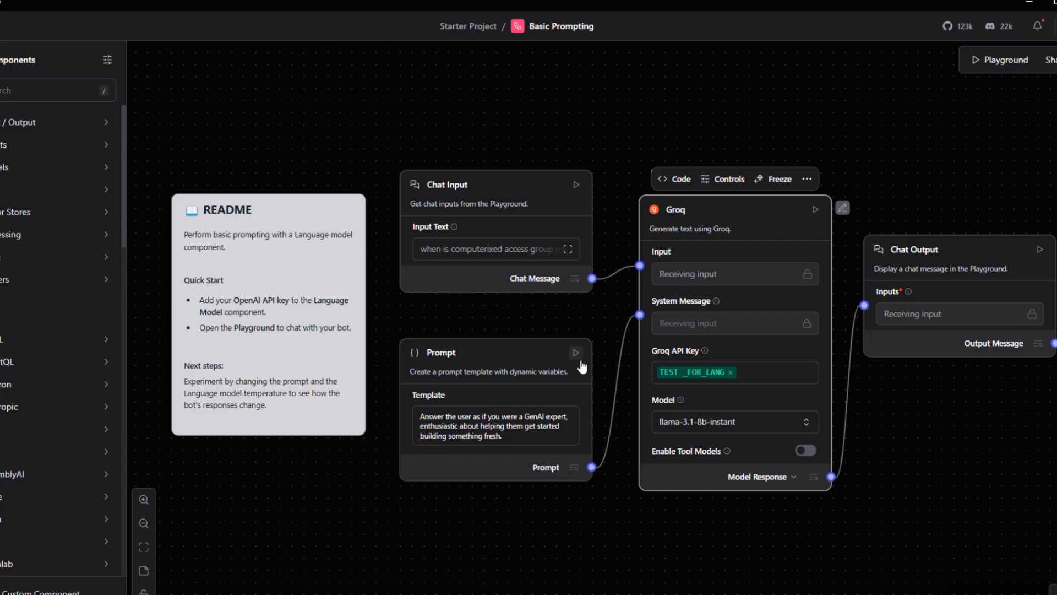
{"action": "left_click_drag", "start_coordinate": [614, 554], "coordinate": [558, 524]}
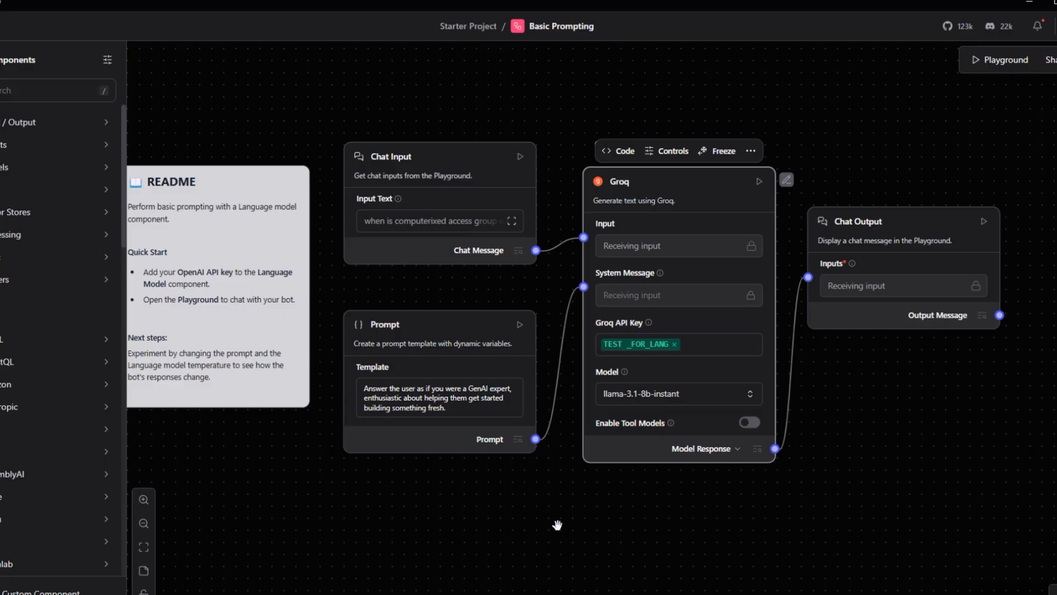
Complete the Chat Input component's text so it reads "when is computerixed access group event happening?".
{"action": "left_click", "coordinate": [443, 225]}
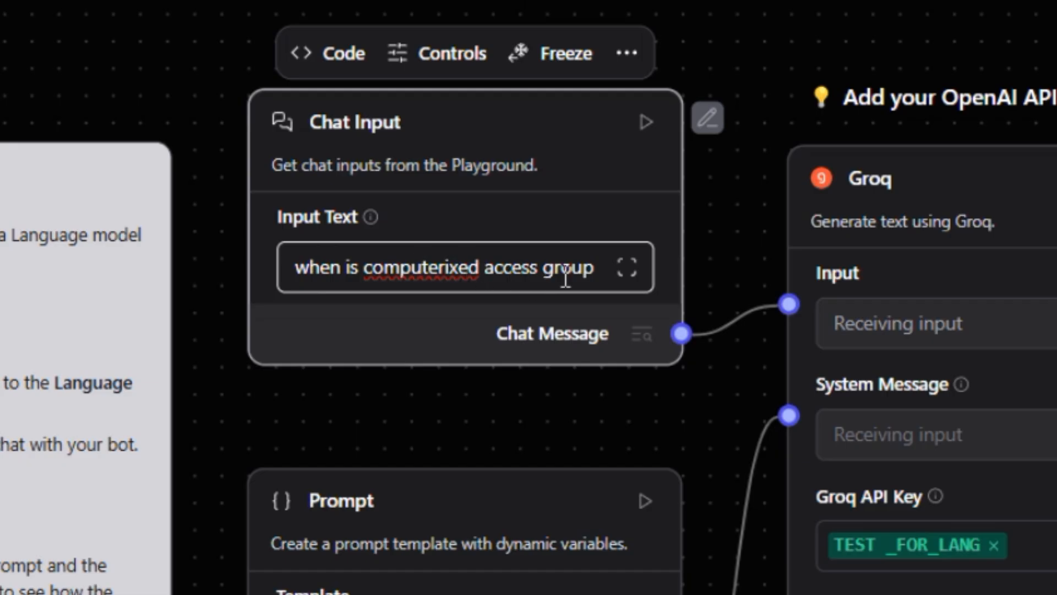
{"action": "left_click", "coordinate": [593, 280]}
{"action": "type", "text": "event?"}
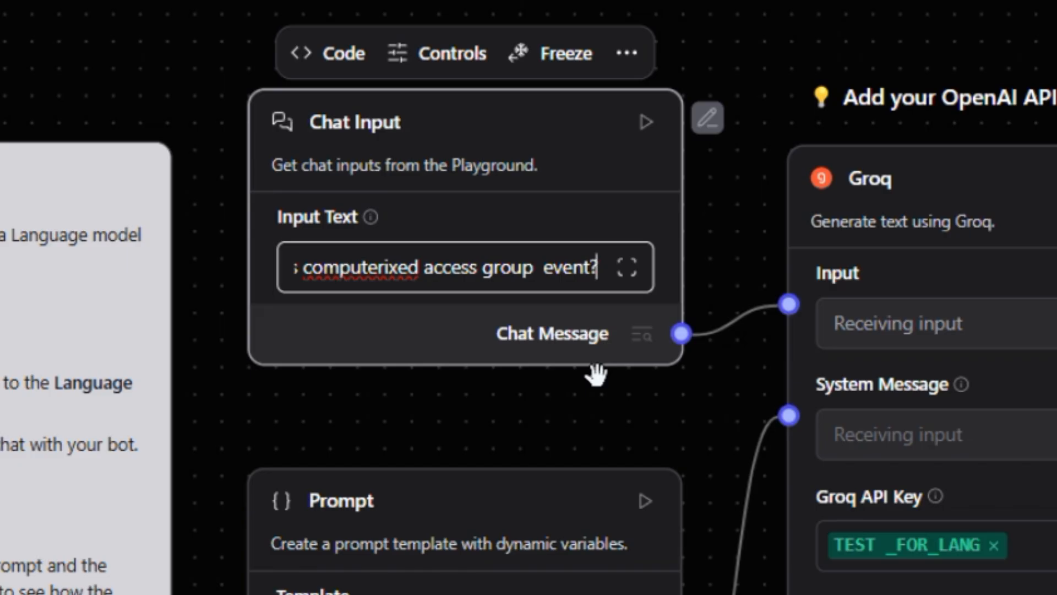
{"action": "key", "text": "Left"}
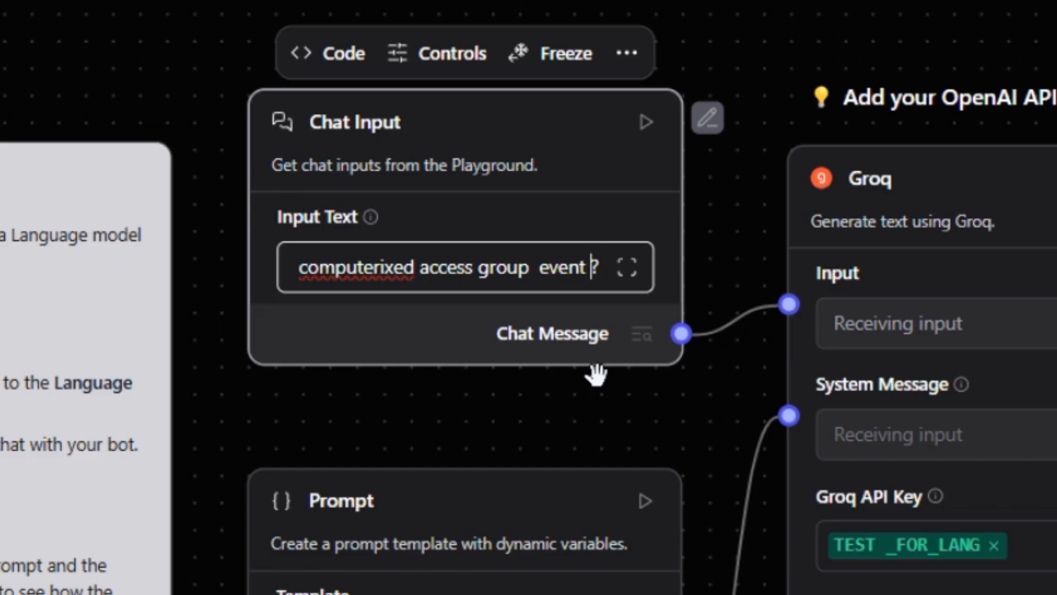
{"action": "type", "text": "h?appe"}
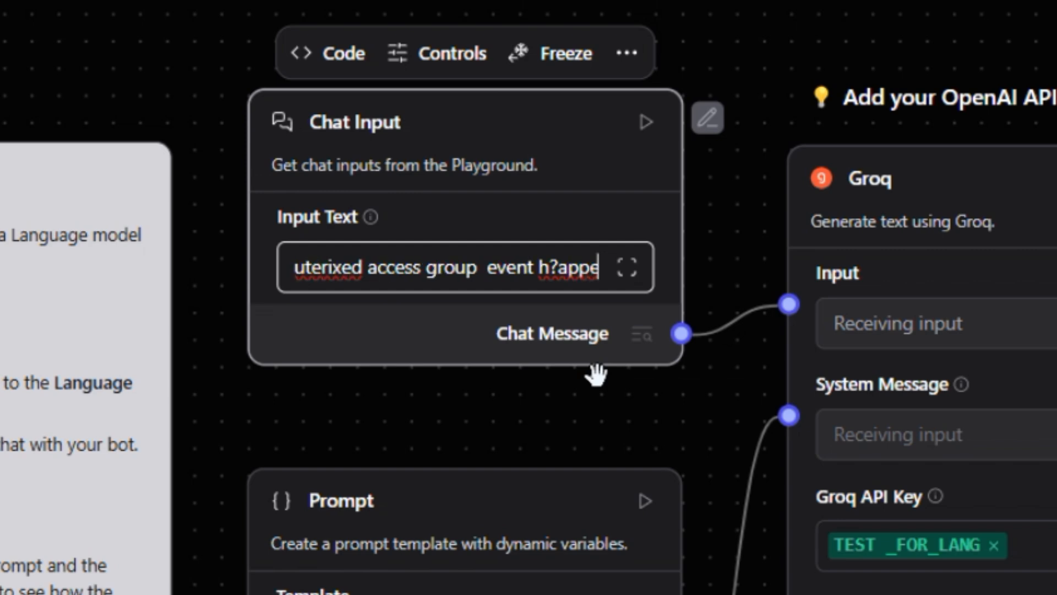
{"action": "type", "text": "ning"}
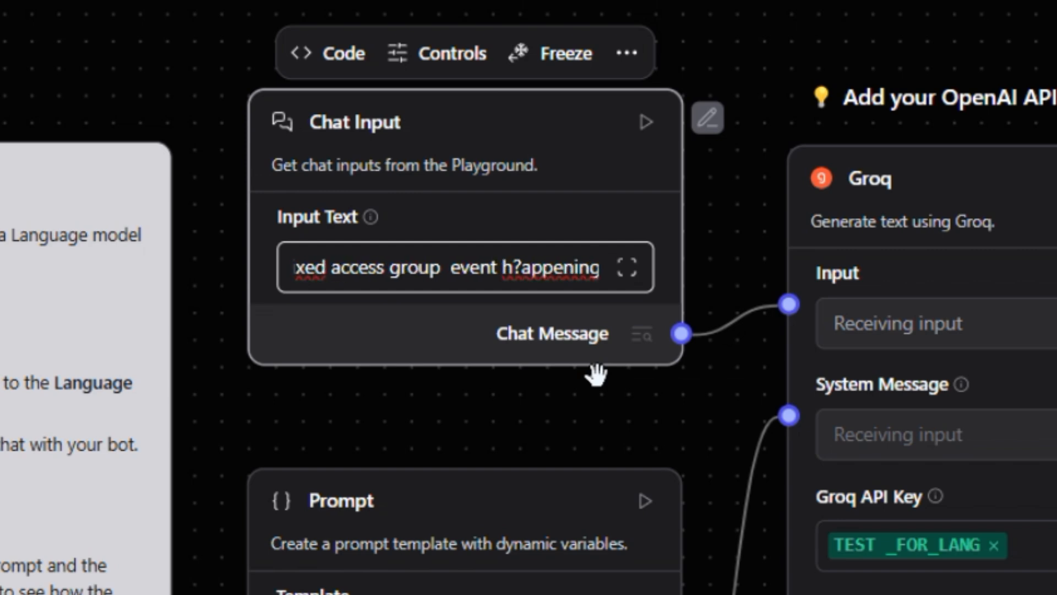
{"action": "key", "text": "Left"}
{"action": "key", "text": "Left"}
{"action": "key", "text": "Left"}
{"action": "key", "text": "Left"}
{"action": "key", "text": "Left"}
{"action": "key", "text": "Left"}
{"action": "key", "text": "Left"}
{"action": "key", "text": "Left"}
{"action": "key", "text": "Left"}
{"action": "key", "text": "Left"}
{"action": "key", "text": "Right"}
{"action": "key", "text": "Right"}
{"action": "key", "text": "BackSpace"}
{"action": "key", "text": "End"}
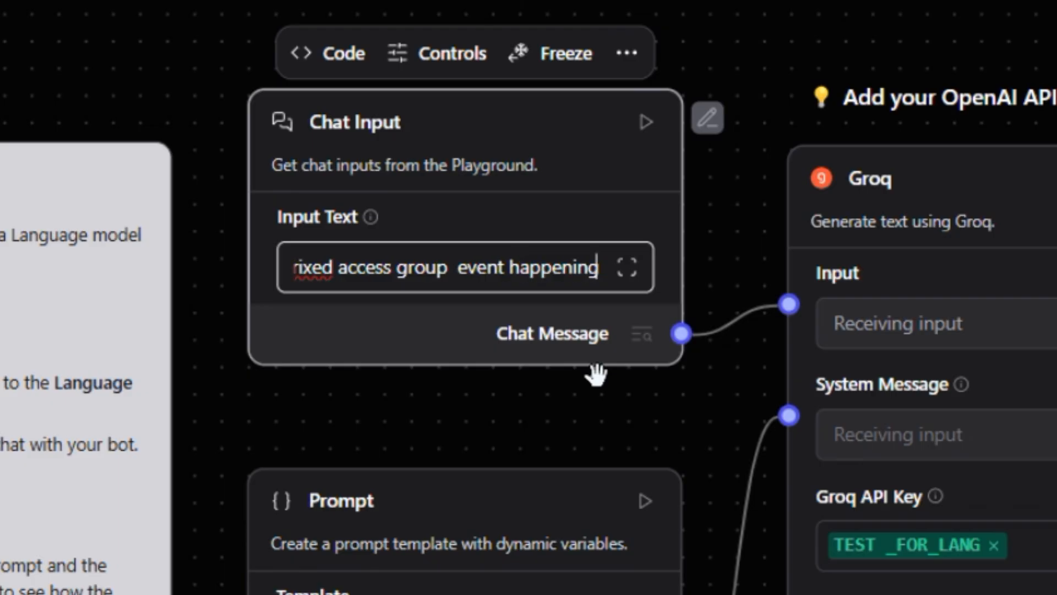
{"action": "type", "text": "?"}
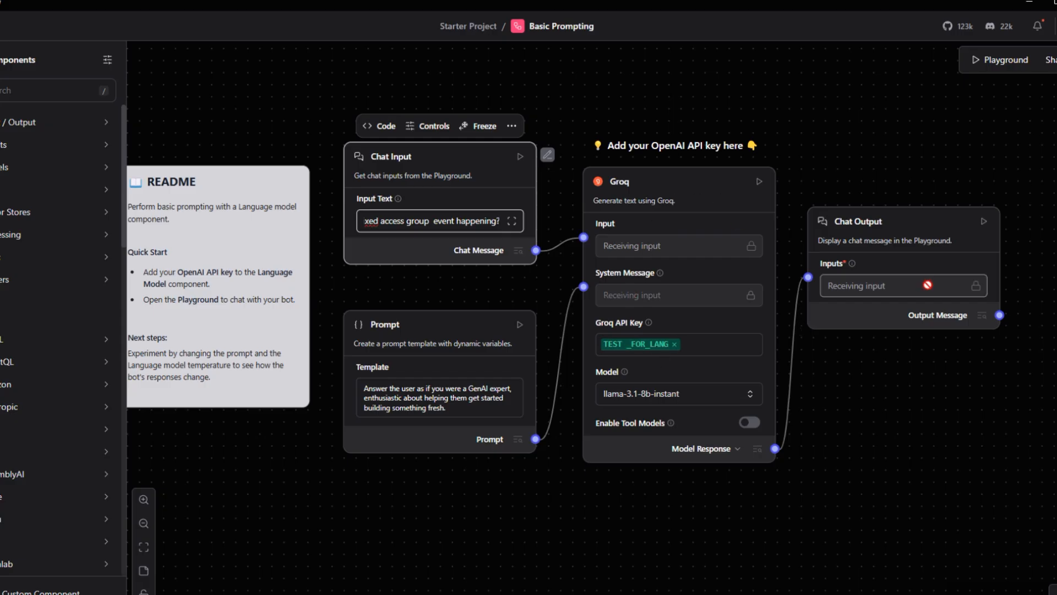
Open the flow's Playground and review the Computerized Access Group meeting question and the model's reply.
{"action": "left_click", "coordinate": [979, 61]}
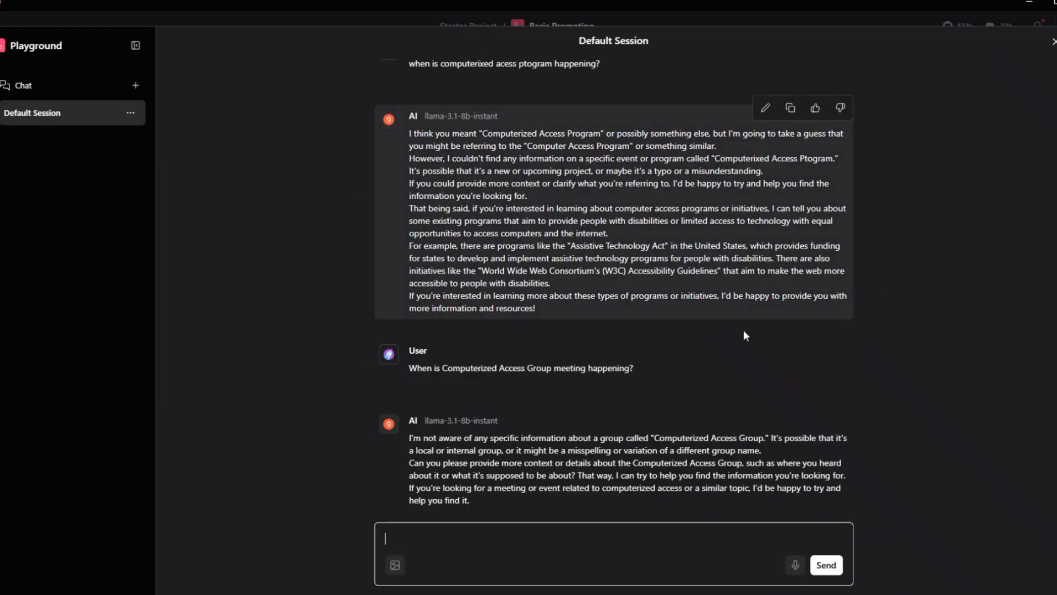
{"action": "scroll", "coordinate": [712, 338], "scroll_direction": "up", "scroll_amount": 6}
{"action": "scroll", "coordinate": [712, 338], "scroll_direction": "down", "scroll_amount": 6}
{"action": "left_click", "coordinate": [640, 377]}
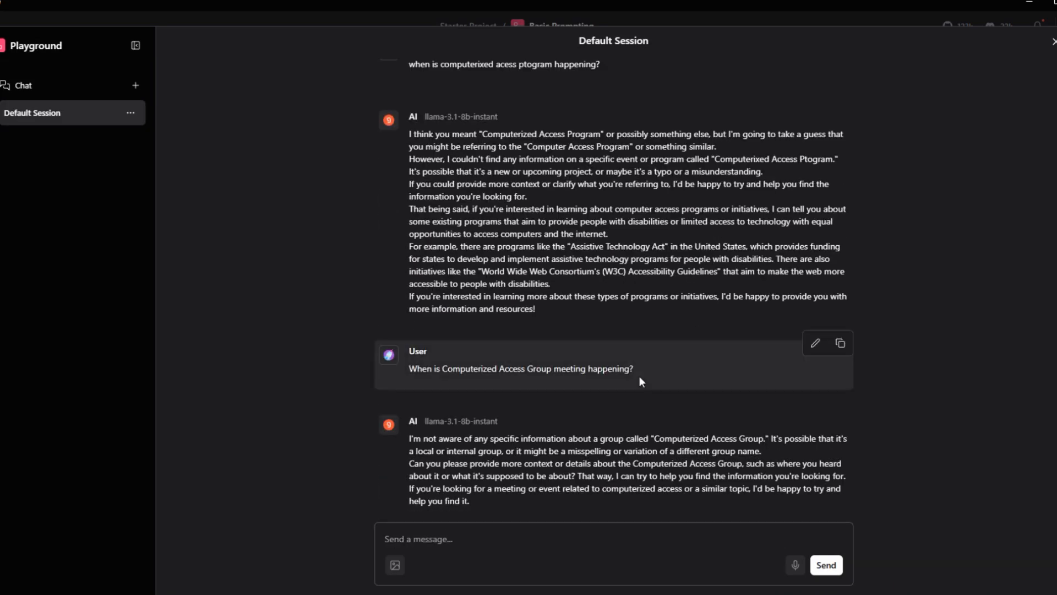
{"action": "left_click_drag", "start_coordinate": [408, 367], "coordinate": [613, 378]}
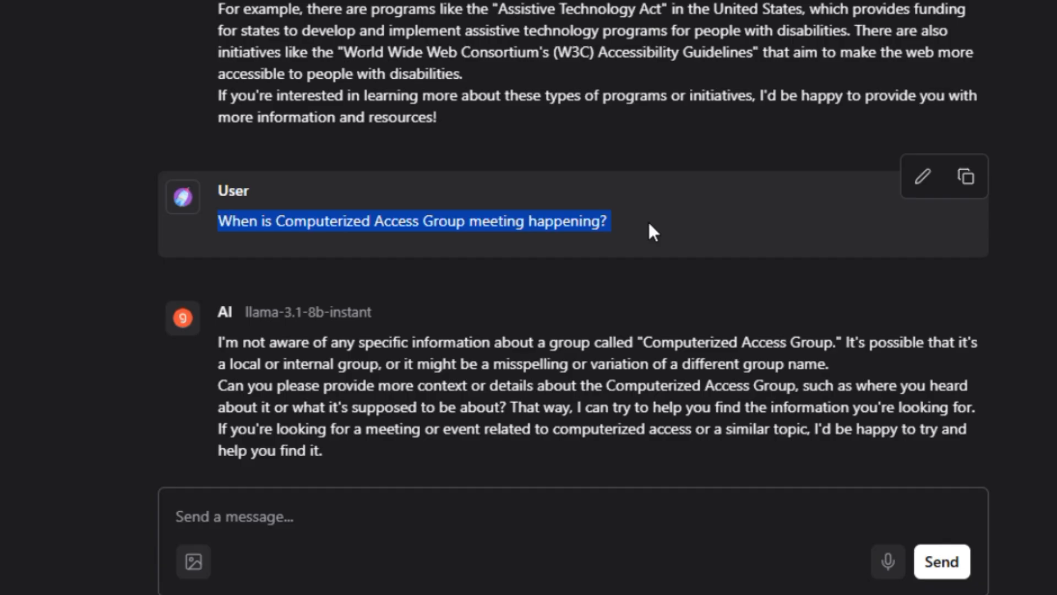
{"action": "left_click", "coordinate": [648, 223]}
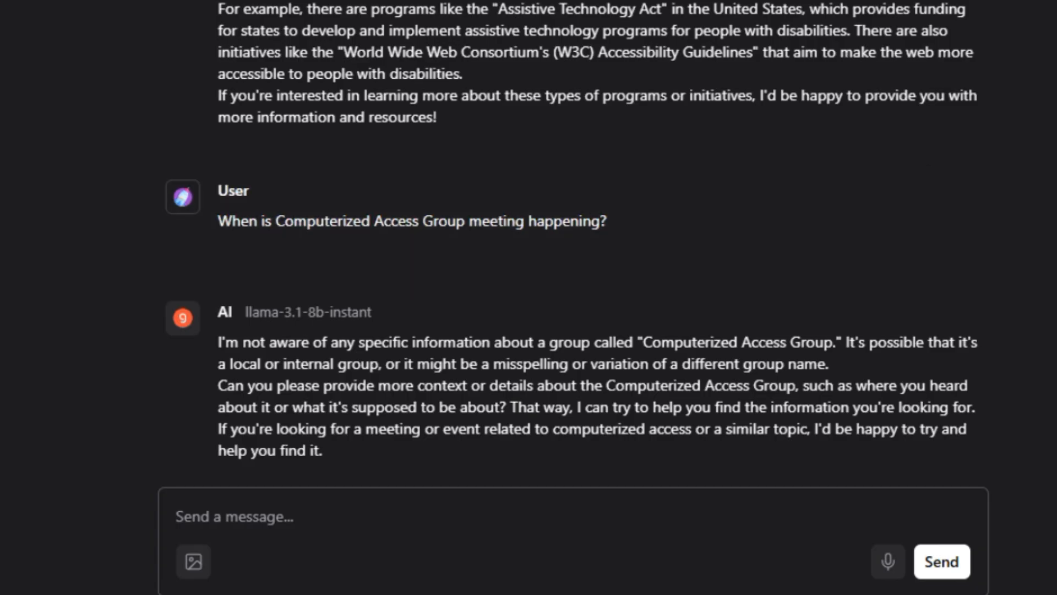
{"action": "left_click_drag", "start_coordinate": [218, 344], "coordinate": [842, 342]}
{"action": "left_click_drag", "start_coordinate": [417, 364], "coordinate": [867, 385]}
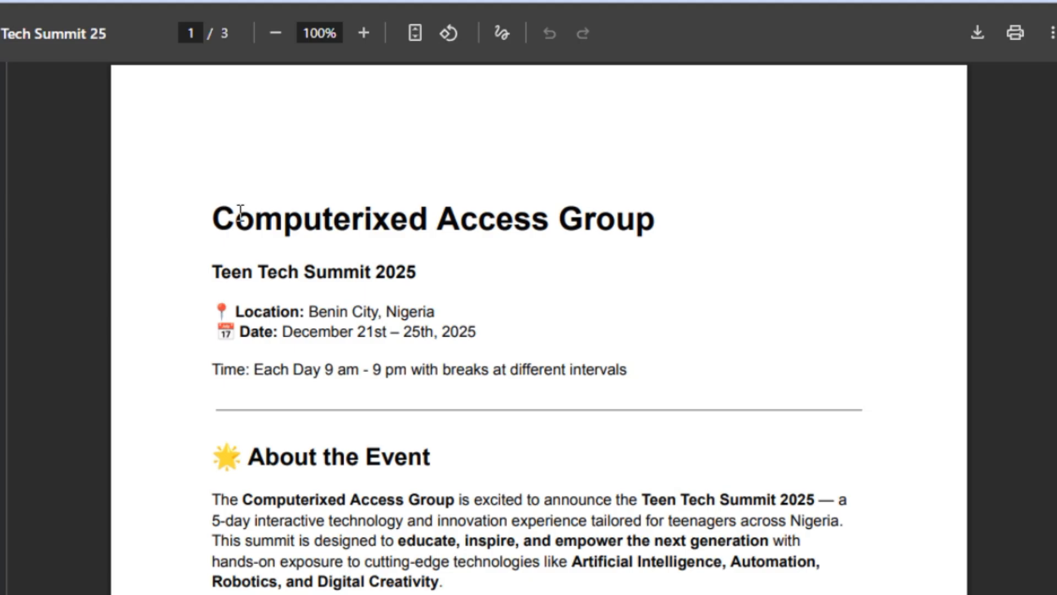
Switch to the Tech Summit 25 PDF and read its event details, About the Event and Key Activities sections.
{"action": "left_click_drag", "start_coordinate": [240, 210], "coordinate": [736, 226]}
{"action": "left_click_drag", "start_coordinate": [206, 270], "coordinate": [638, 370]}
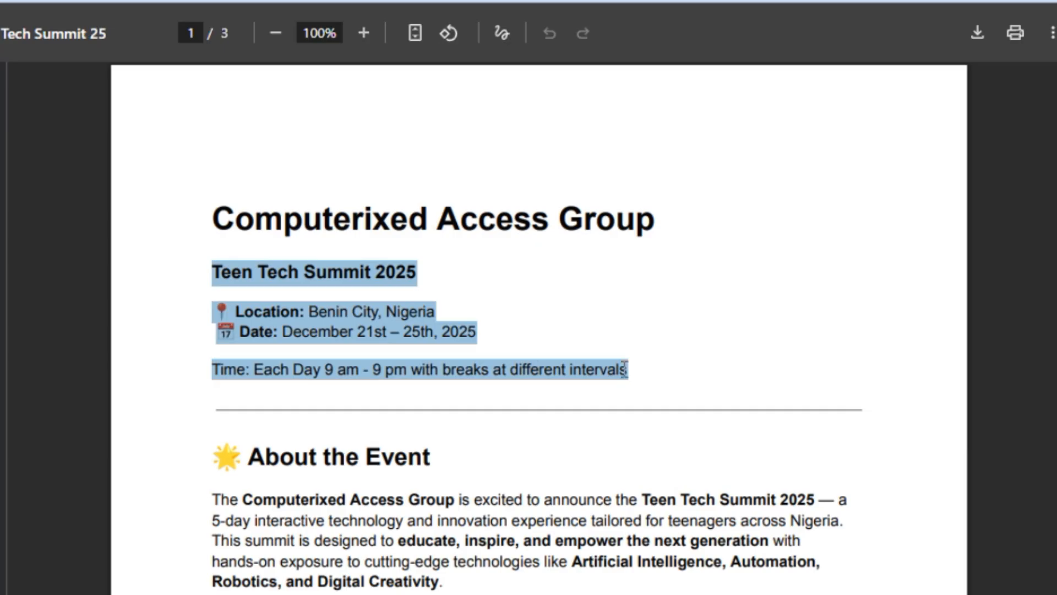
{"action": "scroll", "coordinate": [575, 498], "scroll_direction": "down", "scroll_amount": 4}
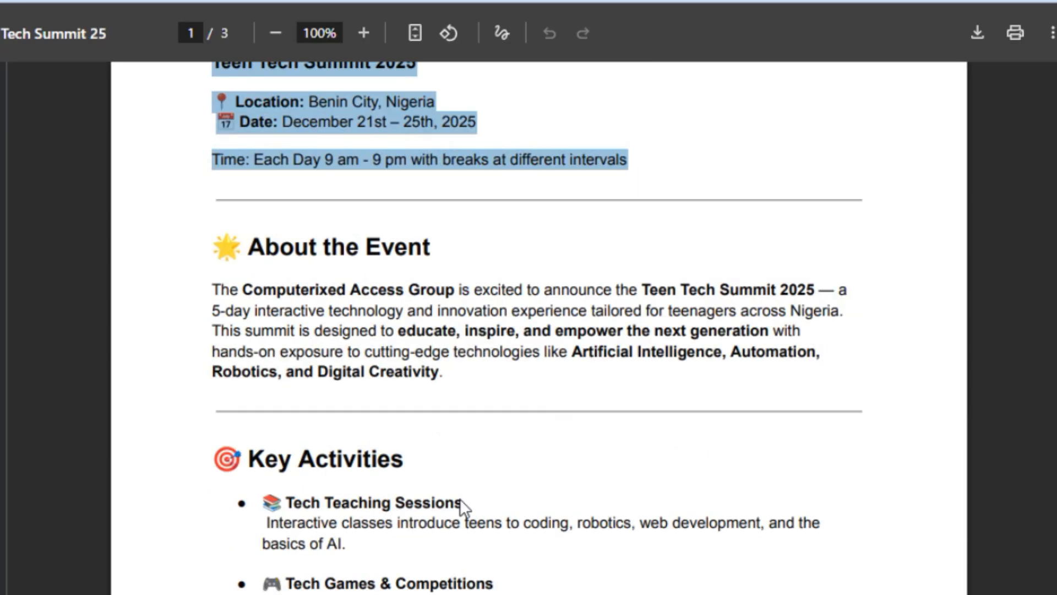
{"action": "left_click_drag", "start_coordinate": [266, 234], "coordinate": [507, 399]}
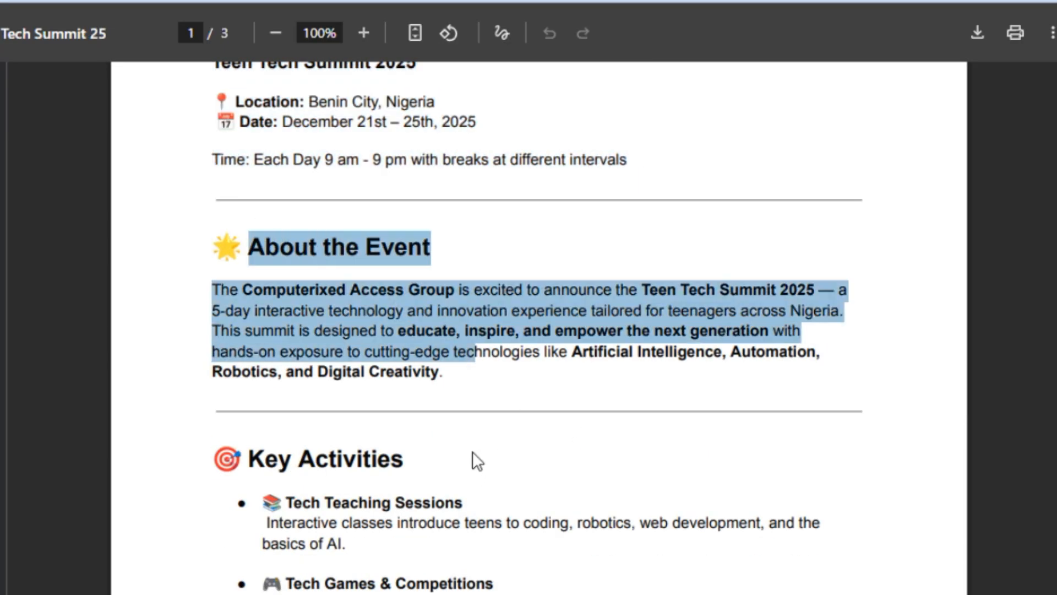
{"action": "scroll", "coordinate": [474, 458], "scroll_direction": "down", "scroll_amount": 6}
{"action": "left_click_drag", "start_coordinate": [264, 139], "coordinate": [590, 484]}
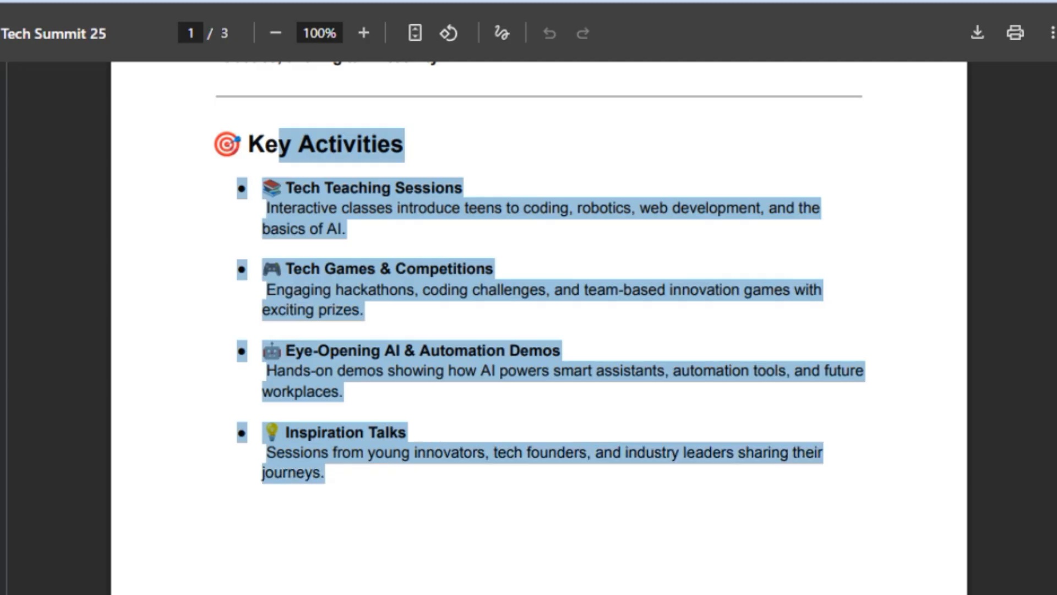
{"action": "scroll", "coordinate": [590, 485], "scroll_direction": "down", "scroll_amount": 8}
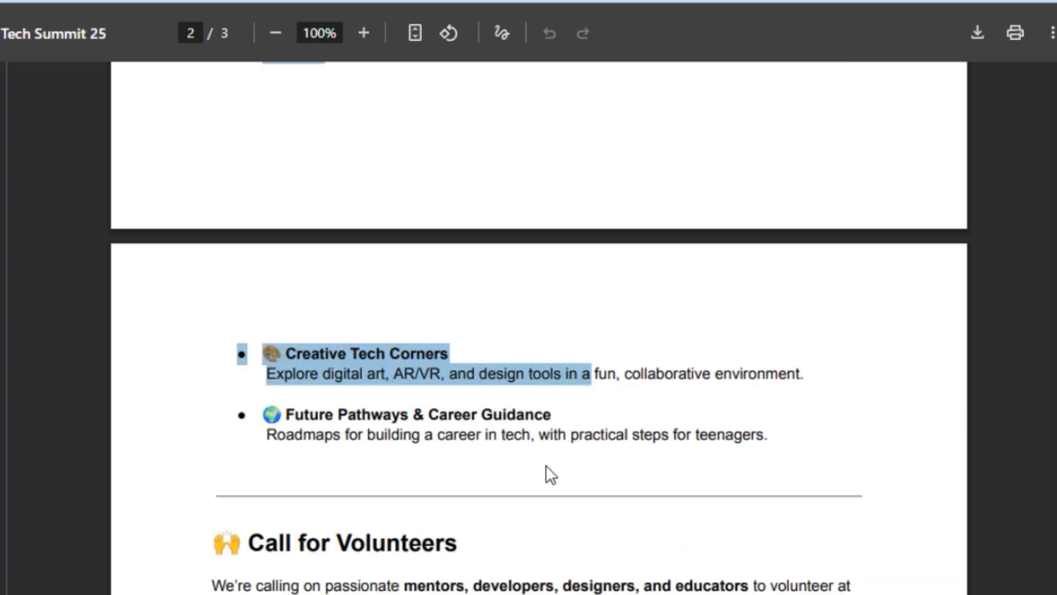
{"action": "scroll", "coordinate": [361, 502], "scroll_direction": "down", "scroll_amount": 6}
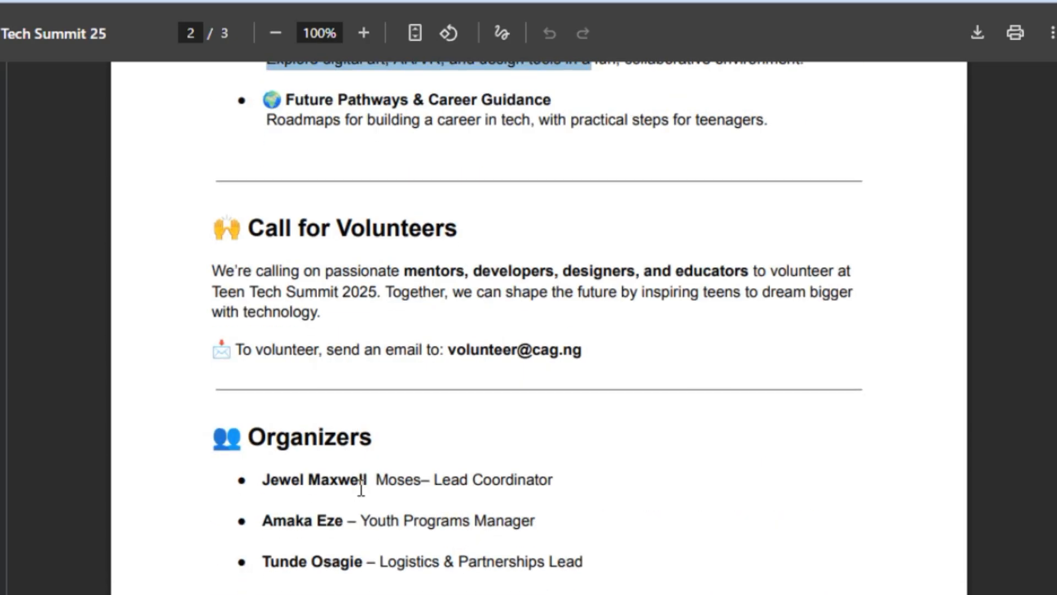
Read the PDF's Call for Volunteers, Organizers, Why Attend and closing sections, and return to its beginning.
{"action": "left_click", "coordinate": [252, 218]}
{"action": "left_click_drag", "start_coordinate": [252, 217], "coordinate": [594, 368]}
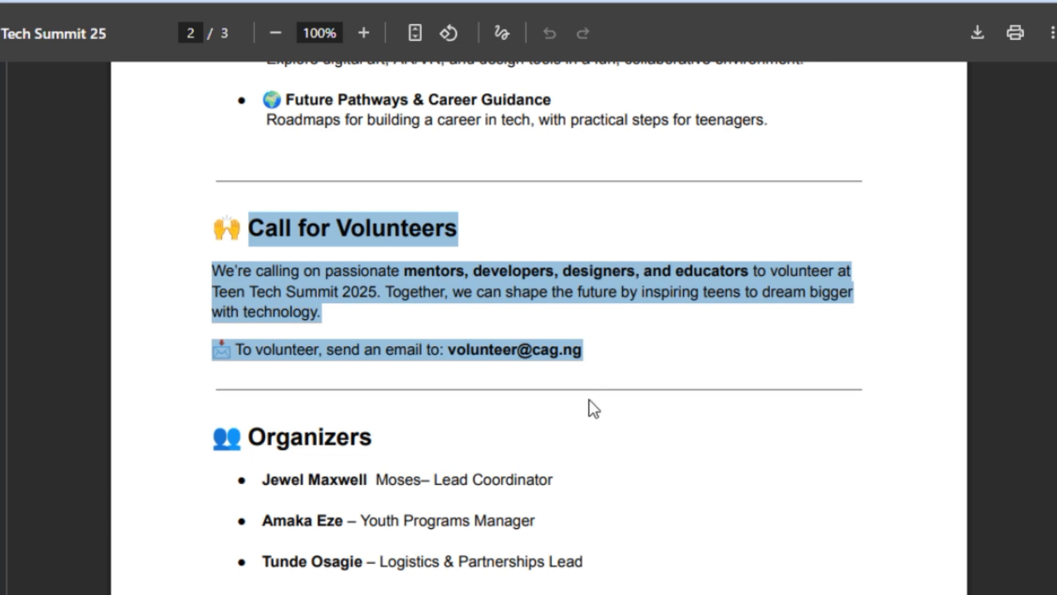
{"action": "scroll", "coordinate": [590, 406], "scroll_direction": "down", "scroll_amount": 4}
{"action": "left_click_drag", "start_coordinate": [532, 408], "coordinate": [622, 455]}
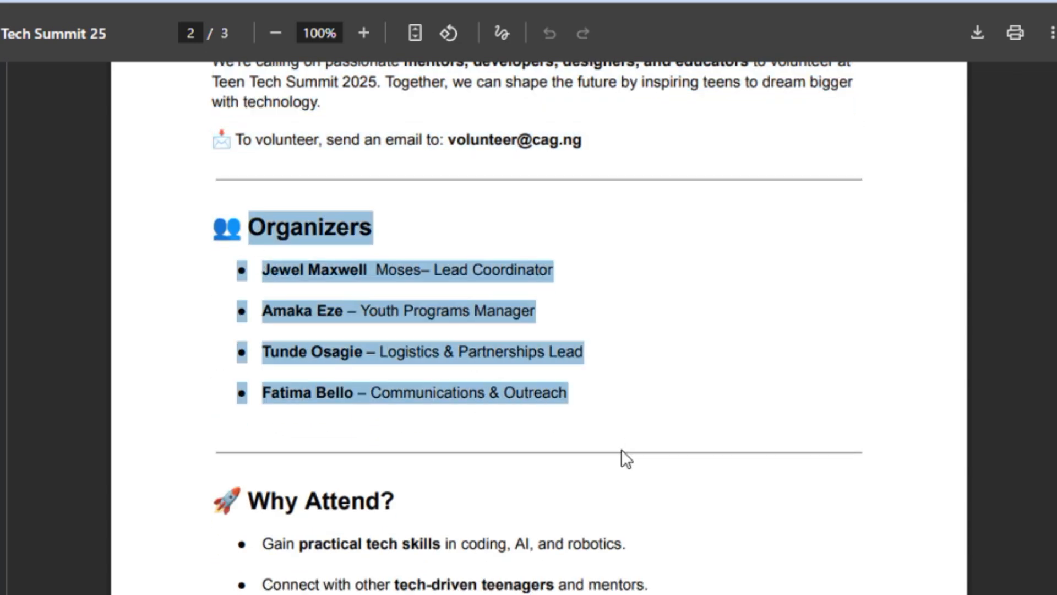
{"action": "scroll", "coordinate": [266, 371], "scroll_direction": "down", "scroll_amount": 3}
{"action": "left_click_drag", "start_coordinate": [252, 290], "coordinate": [629, 515]}
{"action": "scroll", "coordinate": [628, 515], "scroll_direction": "down", "scroll_amount": 5}
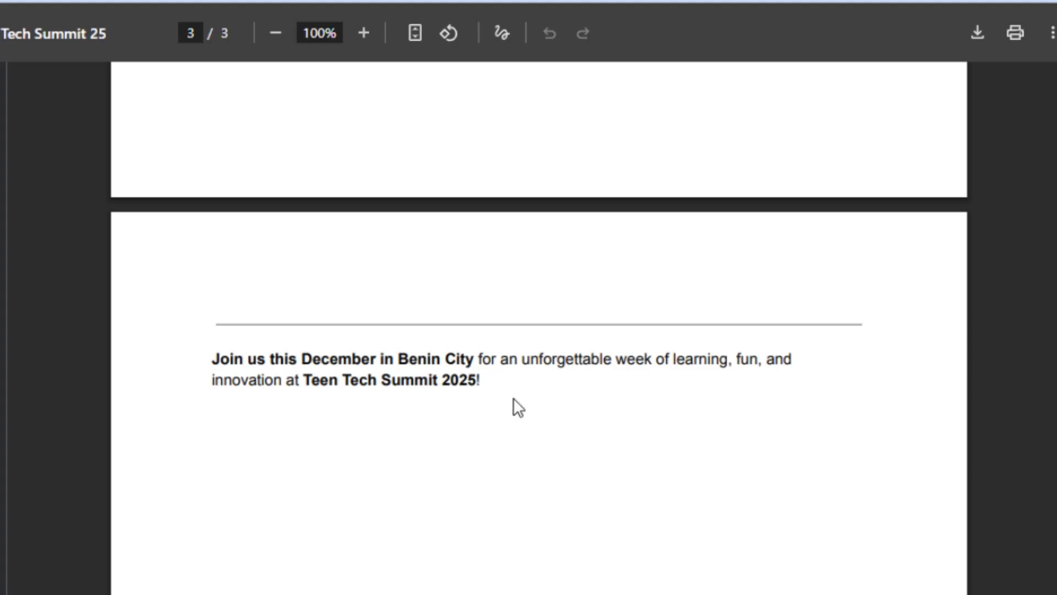
{"action": "scroll", "coordinate": [583, 456], "scroll_direction": "up", "scroll_amount": 15}
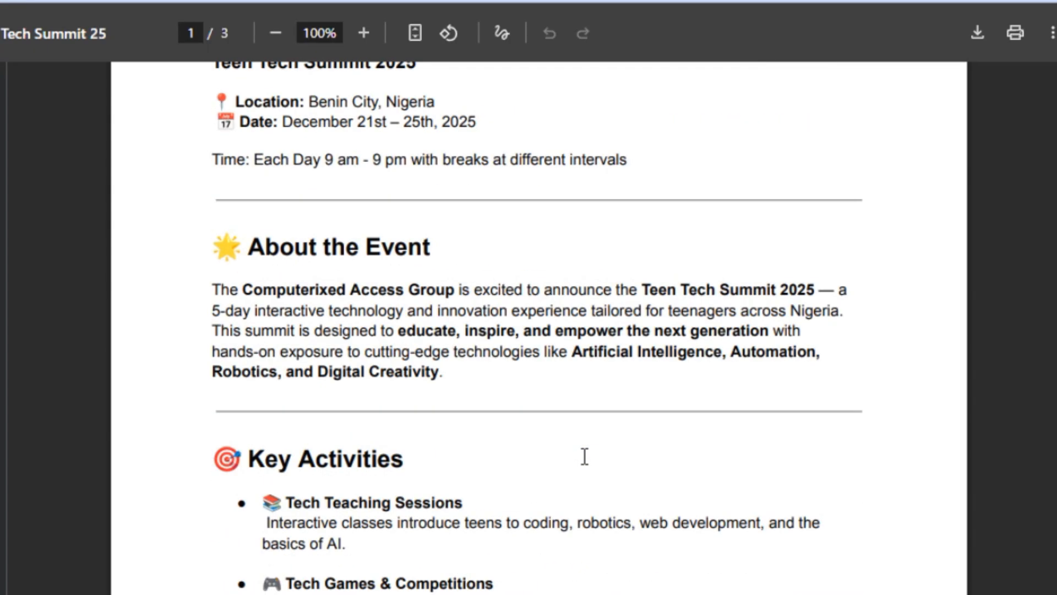
{"action": "scroll", "coordinate": [585, 457], "scroll_direction": "up", "scroll_amount": 4}
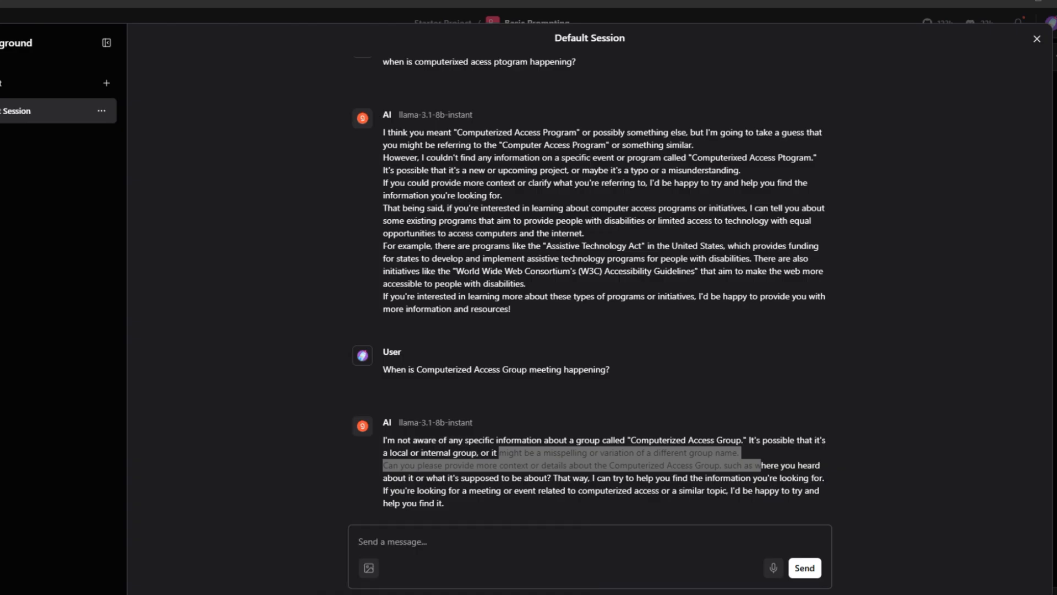
Back in Langflow, close the Playground, leave Basic Prompting and open the Vector Store RAG flow.
{"action": "left_click", "coordinate": [1037, 39]}
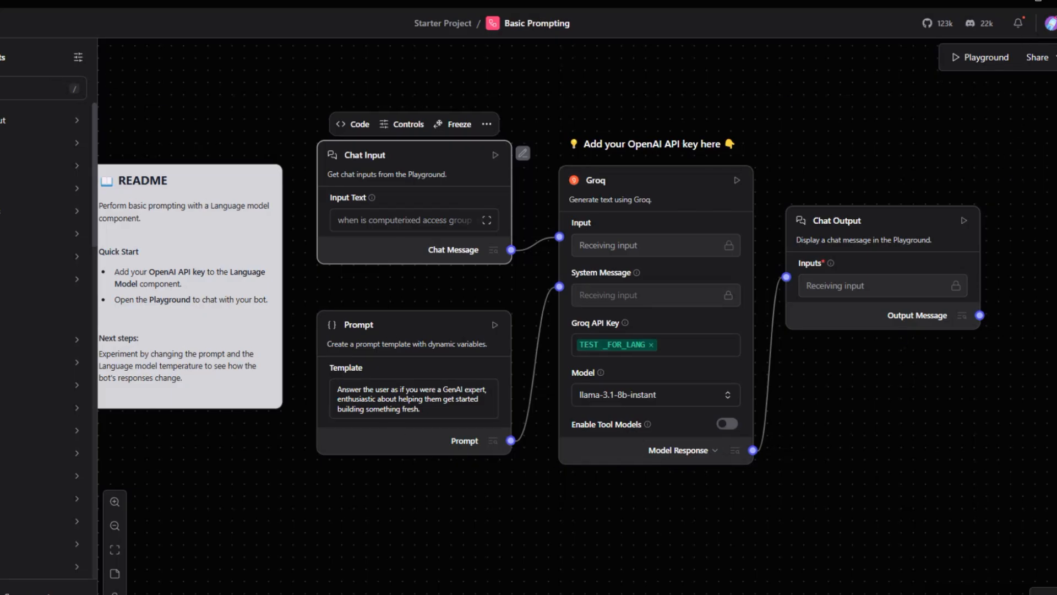
{"action": "key", "text": "alt+Left"}
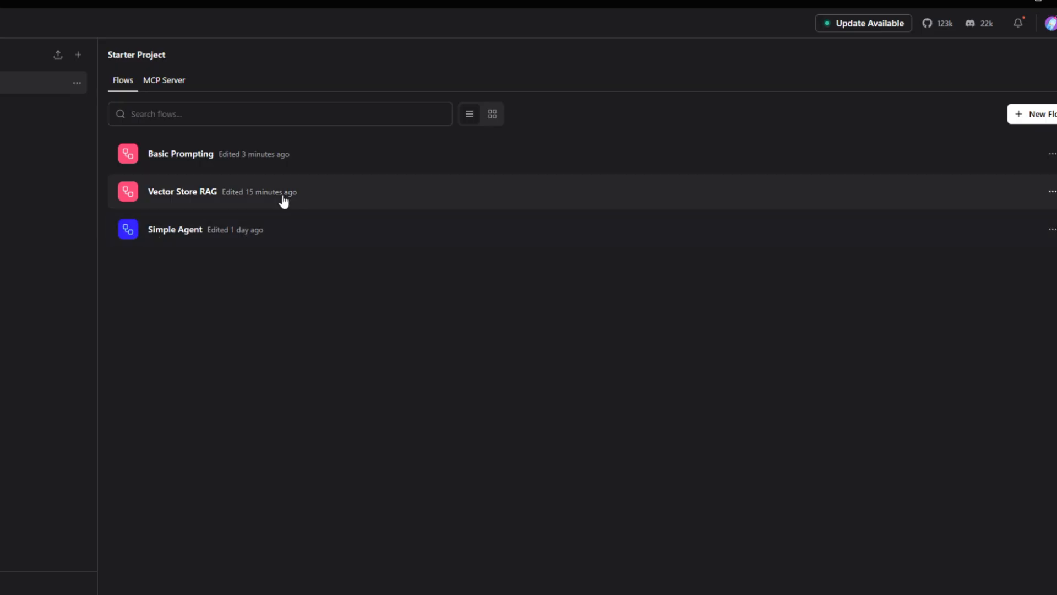
{"action": "left_click", "coordinate": [287, 193]}
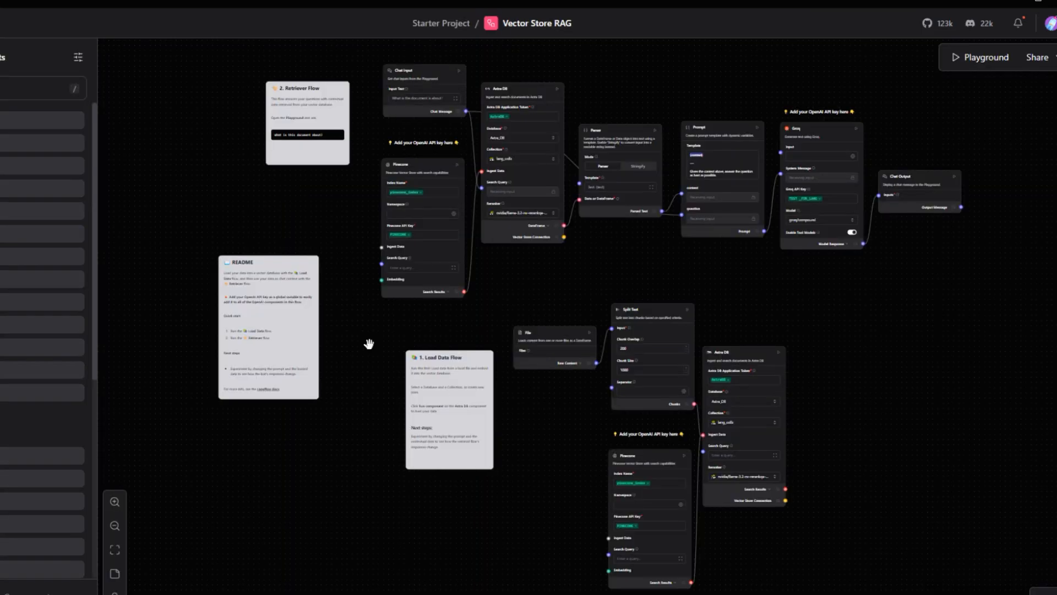
Look over the Vector Store RAG flow's components and open its Playground.
{"action": "scroll", "coordinate": [949, 360], "scroll_direction": "up", "scroll_amount": 2}
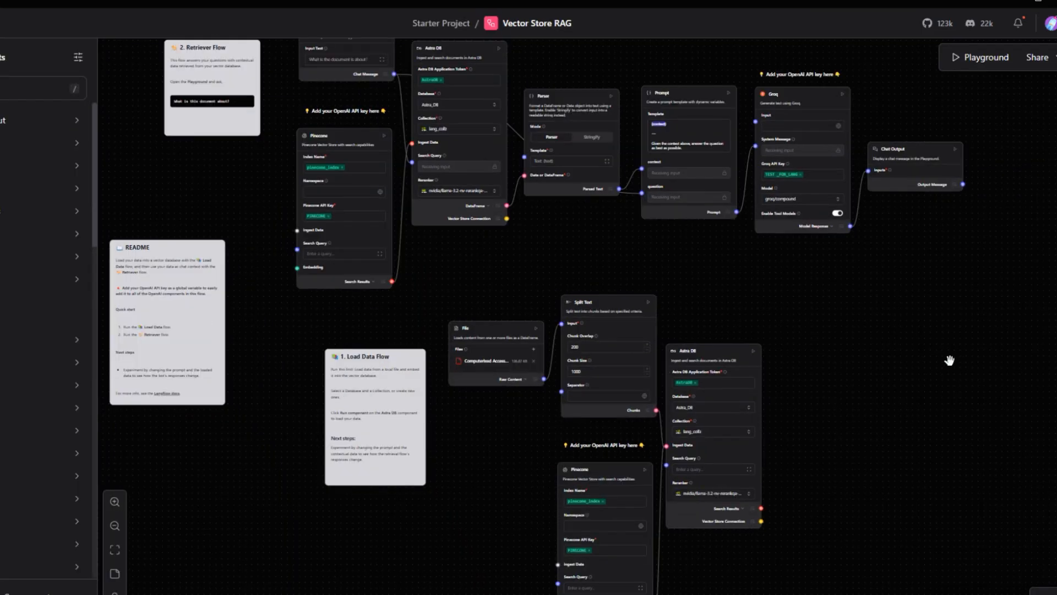
{"action": "scroll", "coordinate": [949, 361], "scroll_direction": "down", "scroll_amount": 2}
{"action": "scroll", "coordinate": [949, 360], "scroll_direction": "up", "scroll_amount": 7}
{"action": "left_click_drag", "start_coordinate": [817, 346], "coordinate": [1024, 507]}
{"action": "scroll", "coordinate": [962, 407], "scroll_direction": "up", "scroll_amount": 1}
{"action": "left_click_drag", "start_coordinate": [962, 407], "coordinate": [859, 399]}
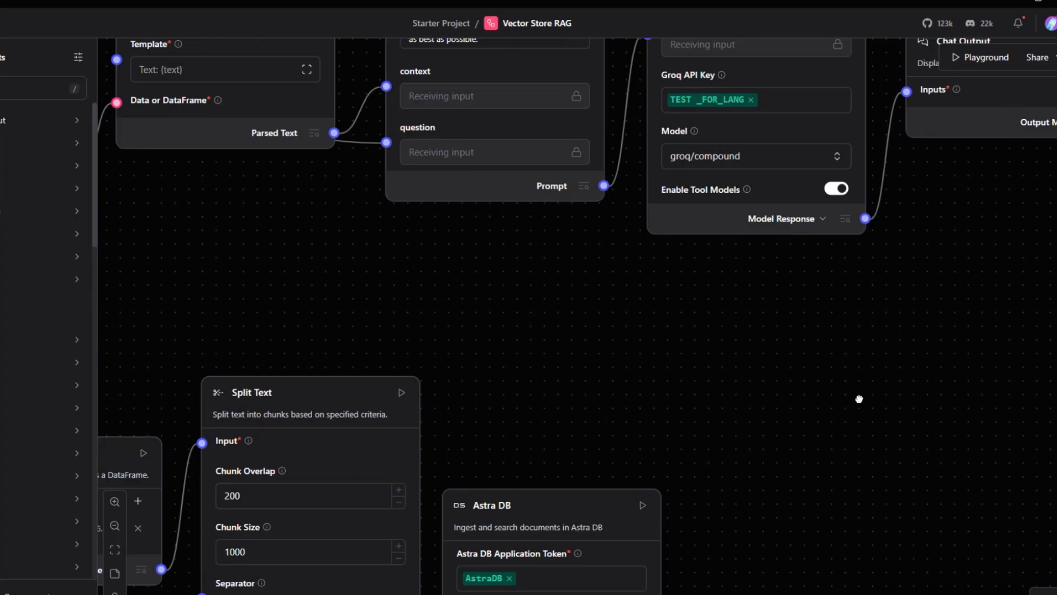
{"action": "left_click", "coordinate": [970, 57]}
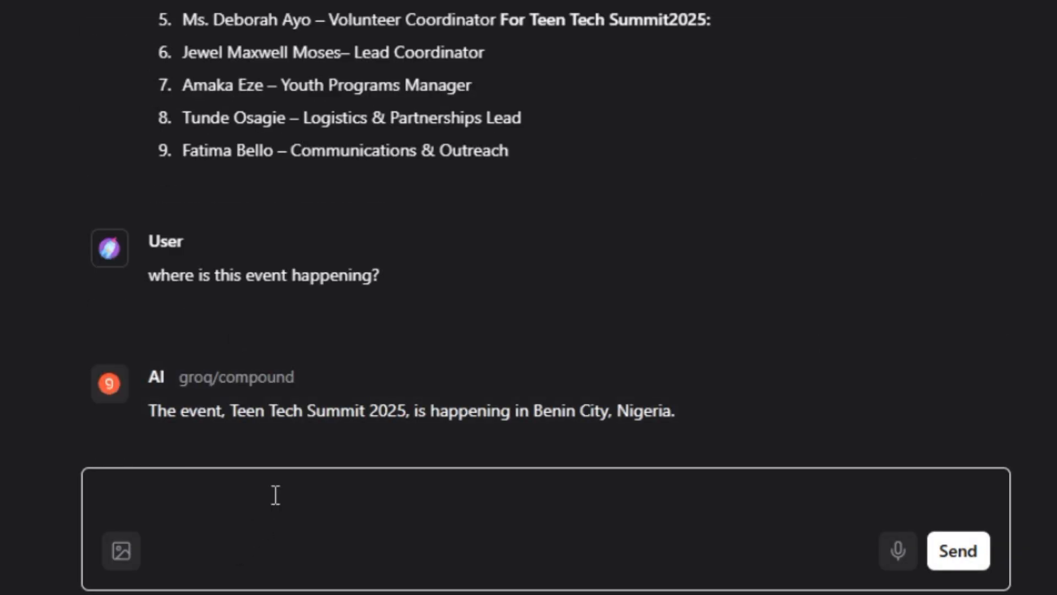
Ask the Vector Store RAG chat "when is the computerixed access group event happening".
{"action": "type", "text": "when is "}
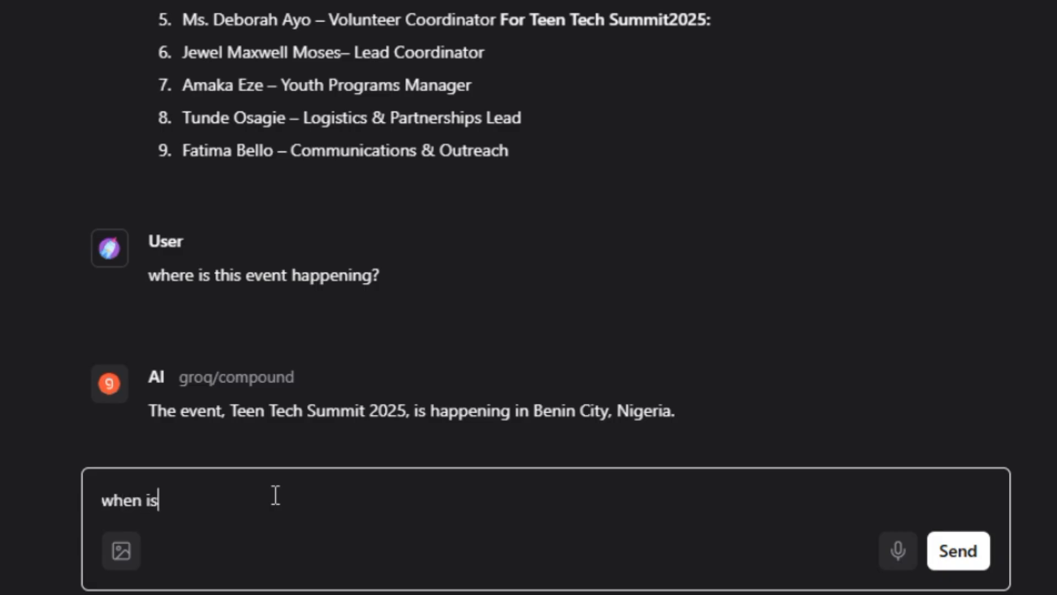
{"action": "type", "text": "the co"}
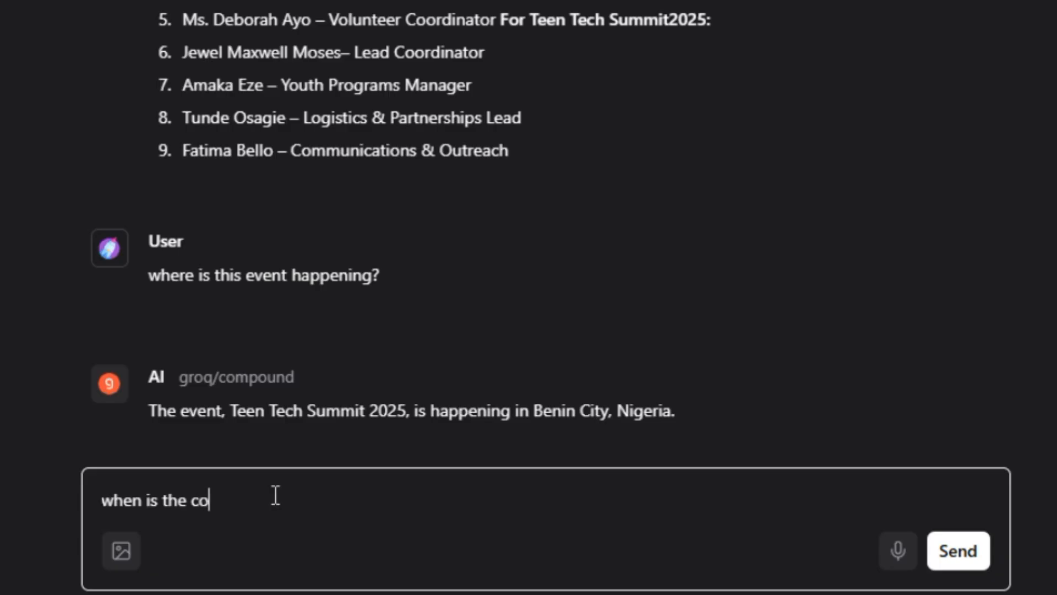
{"action": "type", "text": "mputet"}
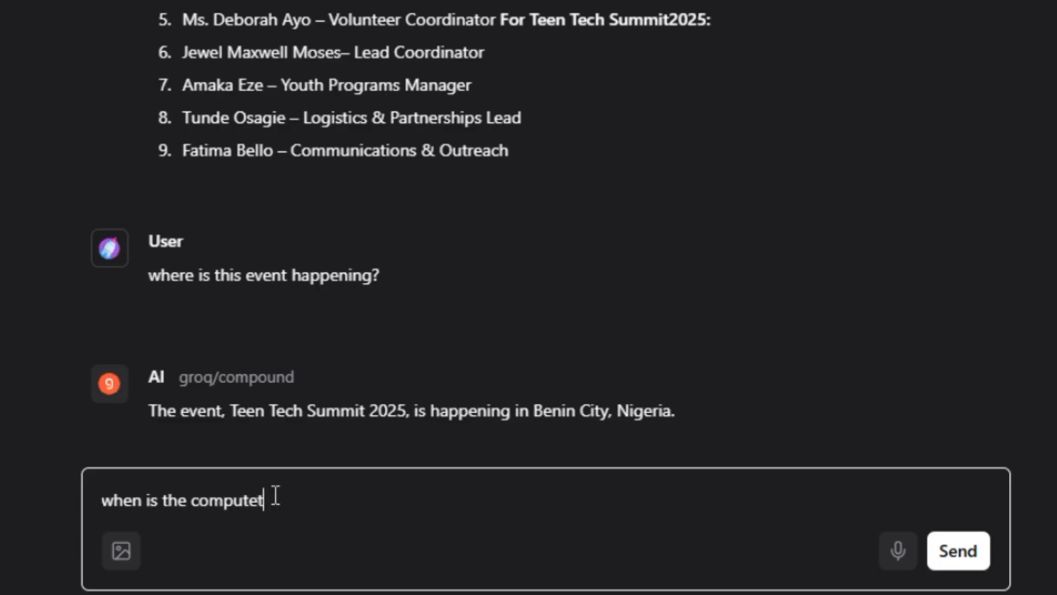
{"action": "key", "text": "BackSpace"}
{"action": "key", "text": "BackSpace"}
{"action": "type", "text": "riexd acee"}
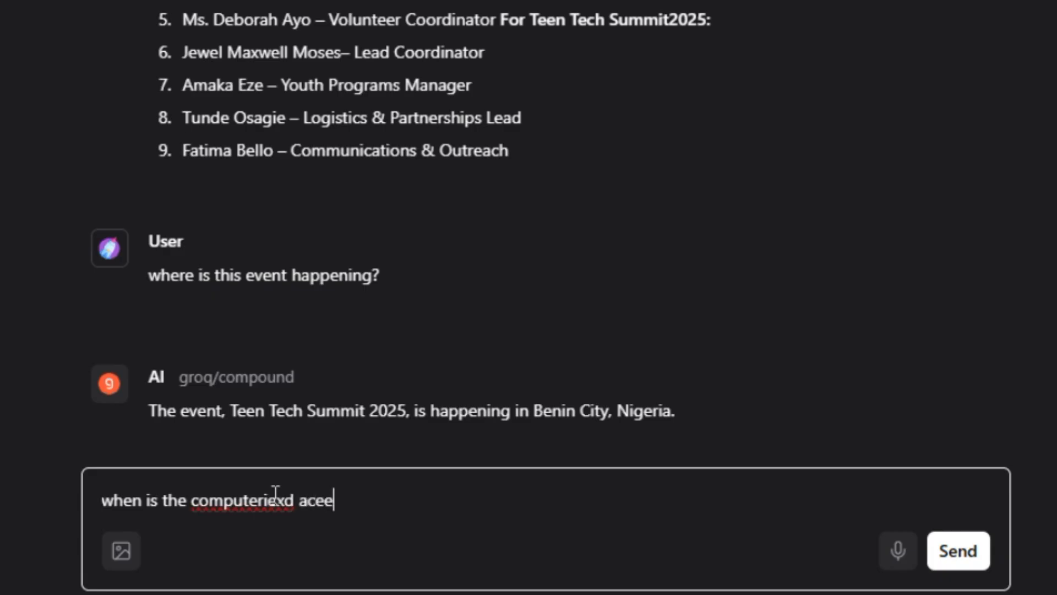
{"action": "type", "text": "ss group"}
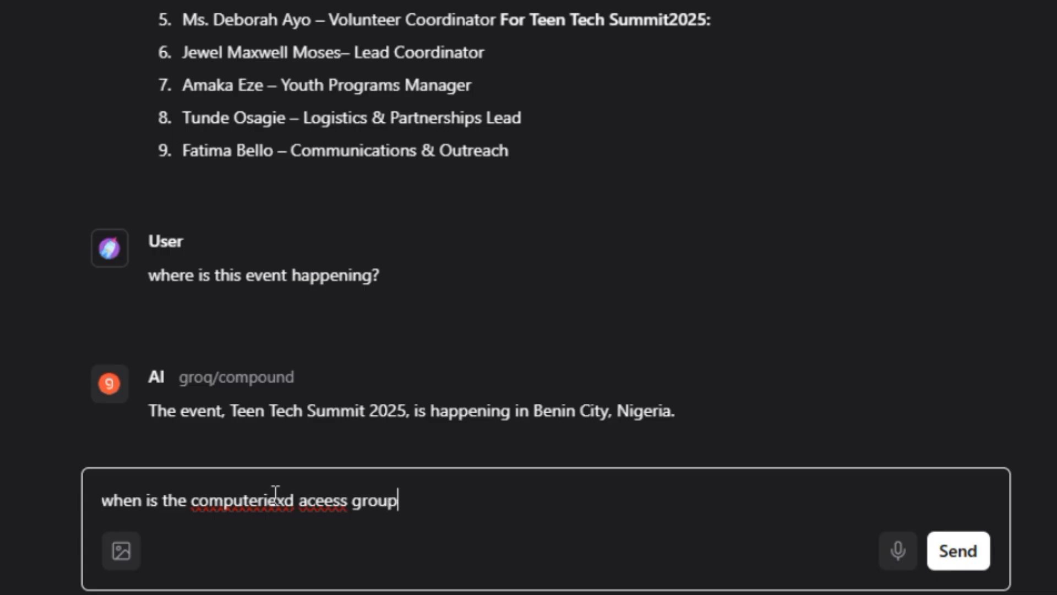
{"action": "type", "text": " event h"}
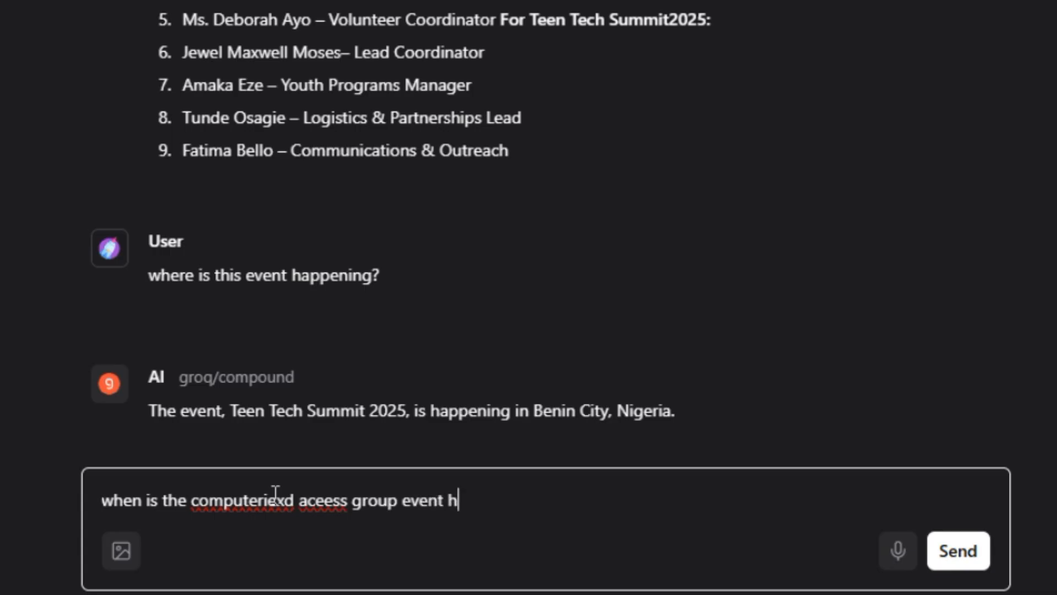
{"action": "type", "text": "appening"}
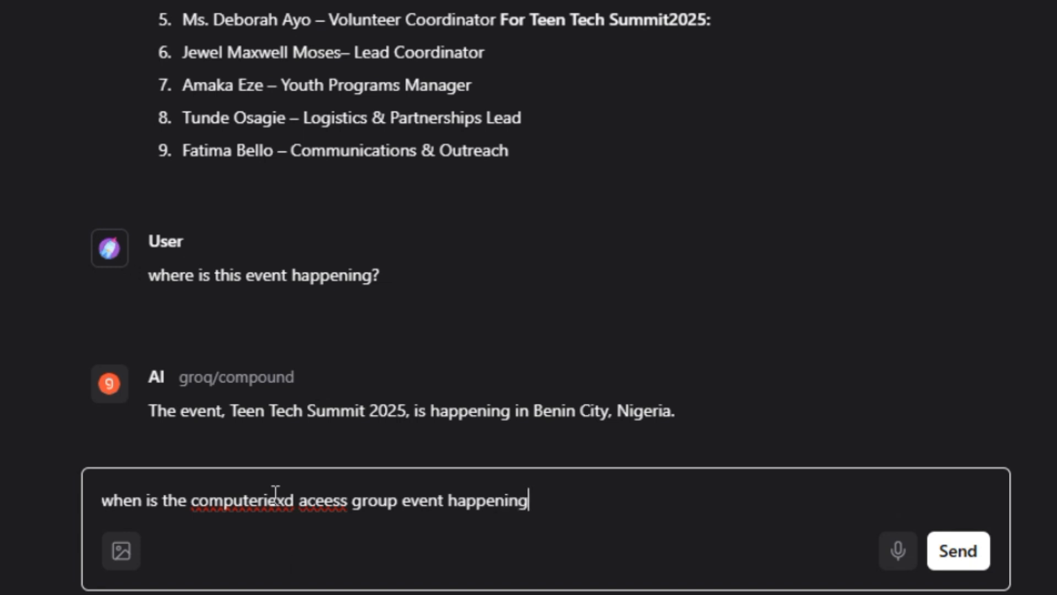
{"action": "key", "text": "Return"}
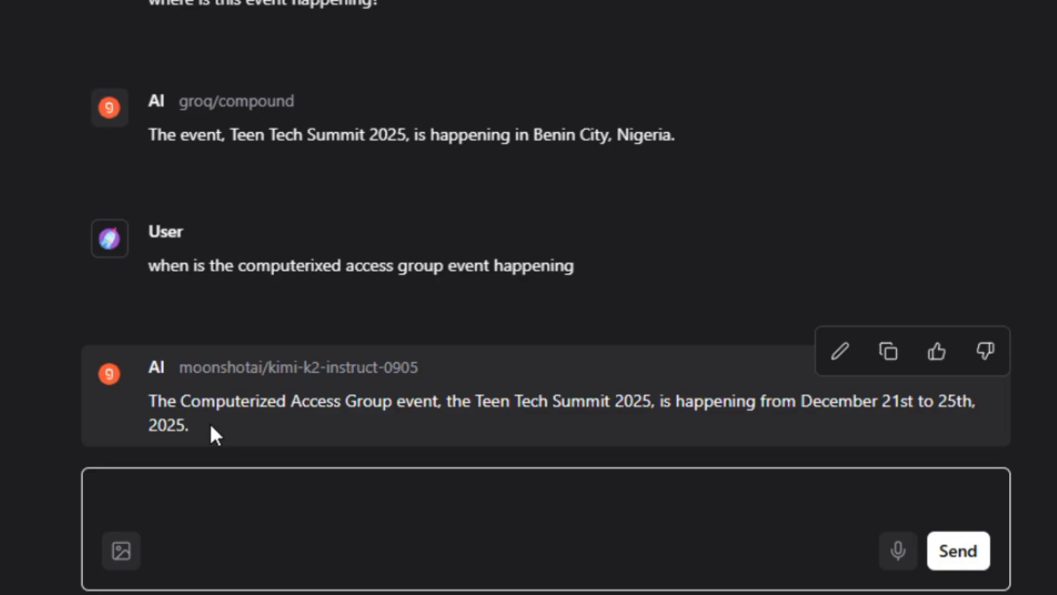
Switch to the event PDF and check the Teen Tech Summit 2025 title and date details against the chat's answer.
{"action": "mouse_move", "coordinate": [614, 594]}
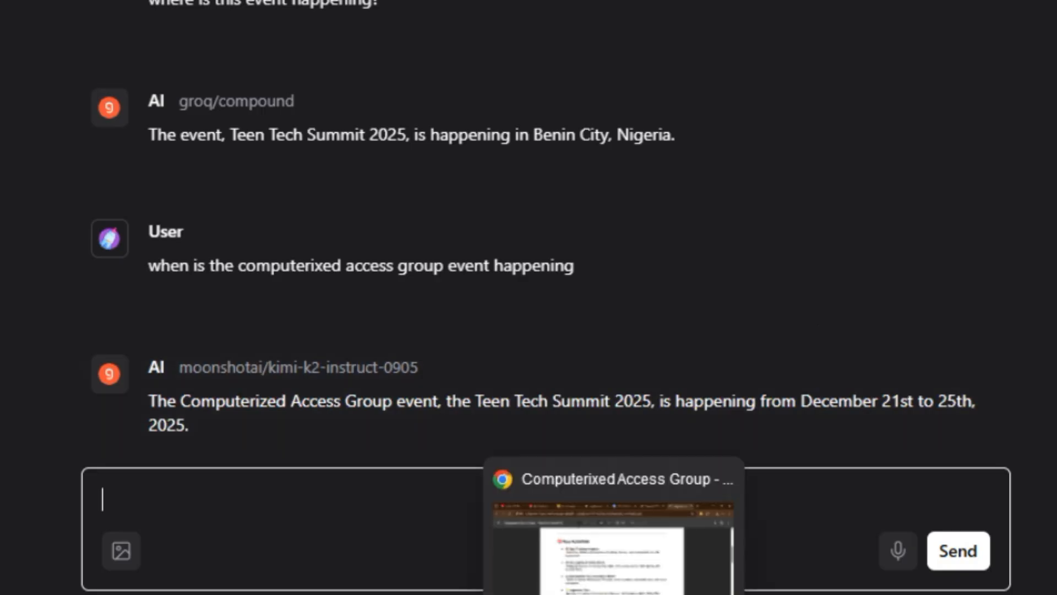
{"action": "left_click", "coordinate": [424, 531]}
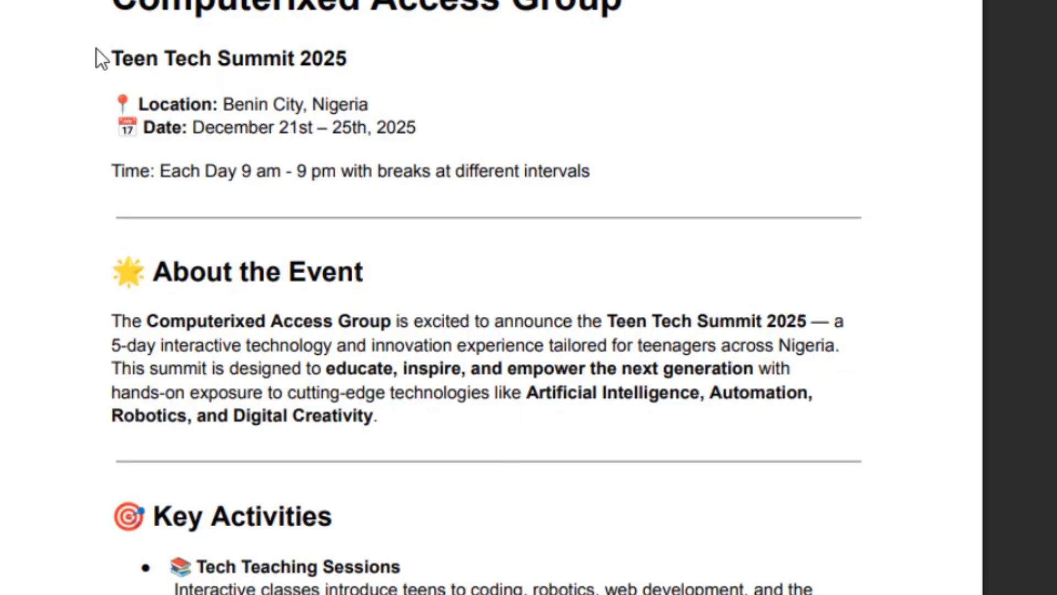
{"action": "left_click_drag", "start_coordinate": [218, 58], "coordinate": [375, 48]}
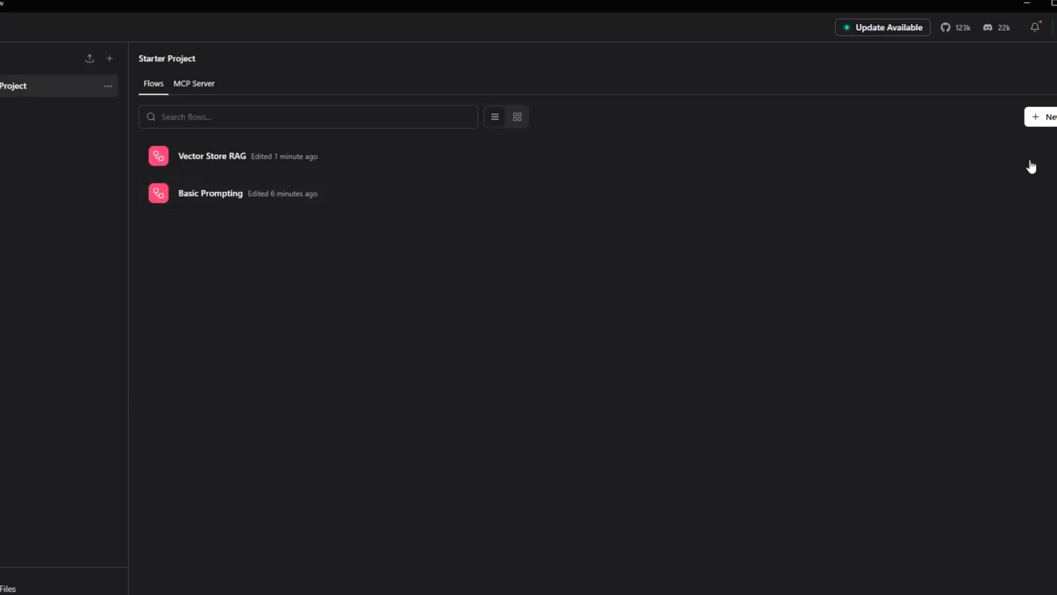
Back in Langflow, create a new flow from the Vector Store RAG template and look over its layout.
{"action": "left_click", "coordinate": [1051, 121]}
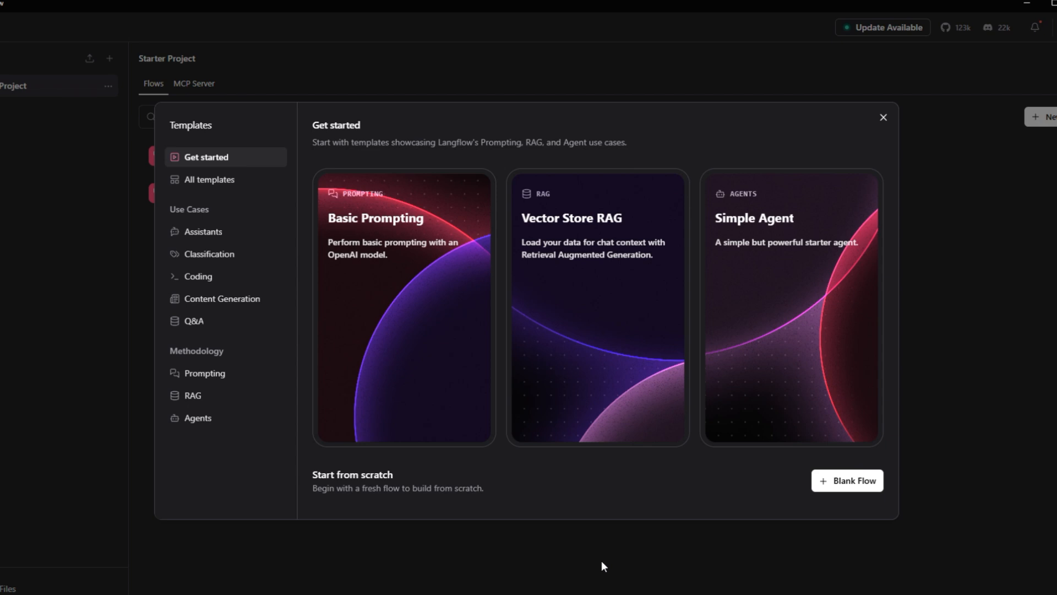
{"action": "left_click", "coordinate": [599, 320]}
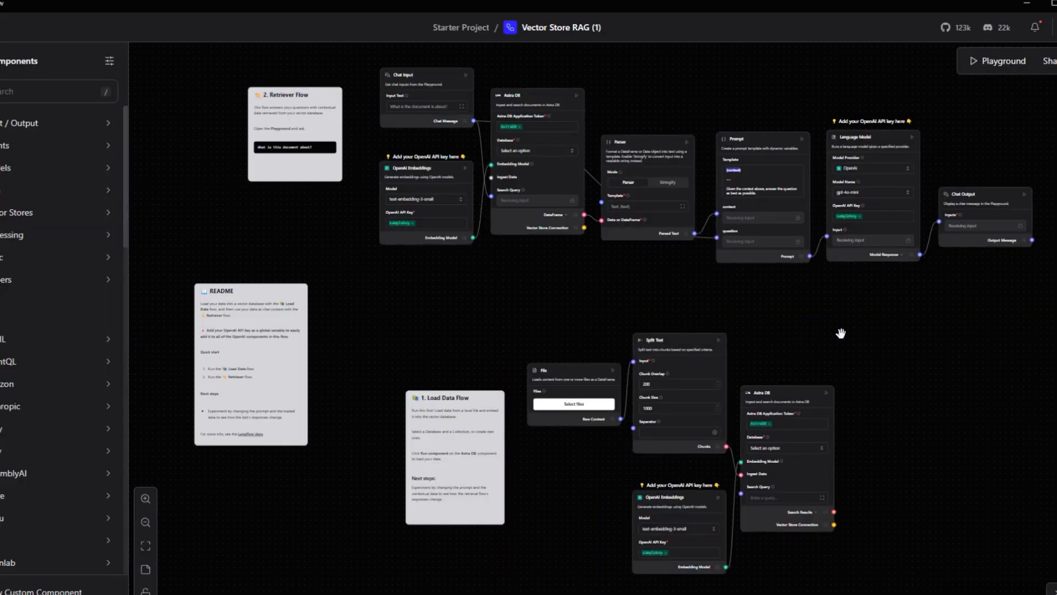
{"action": "scroll", "coordinate": [874, 342], "scroll_direction": "down", "scroll_amount": 3}
{"action": "scroll", "coordinate": [876, 341], "scroll_direction": "up", "scroll_amount": 8}
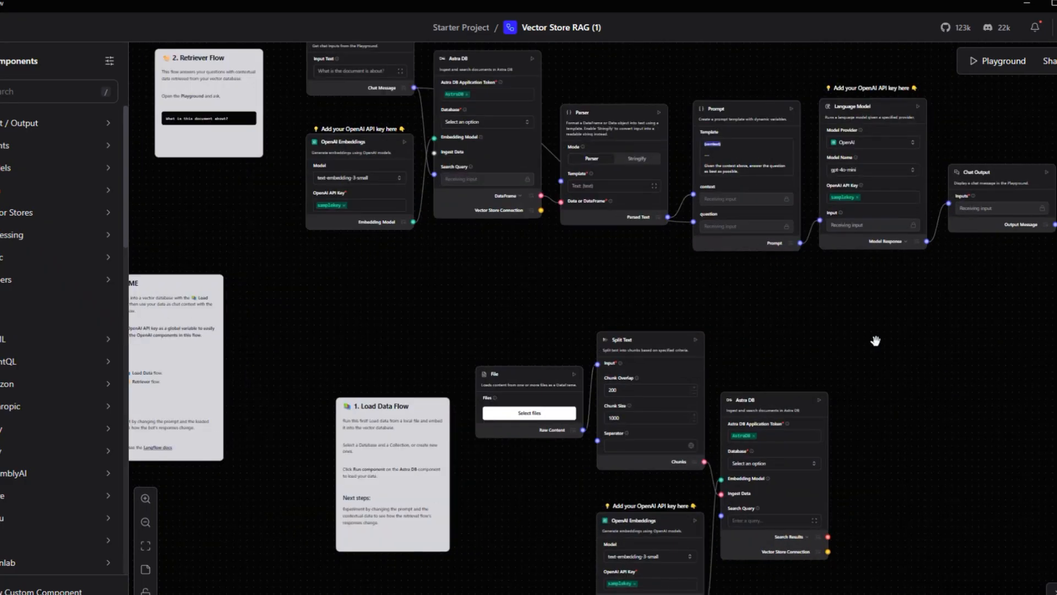
{"action": "scroll", "coordinate": [877, 341], "scroll_direction": "down", "scroll_amount": 3}
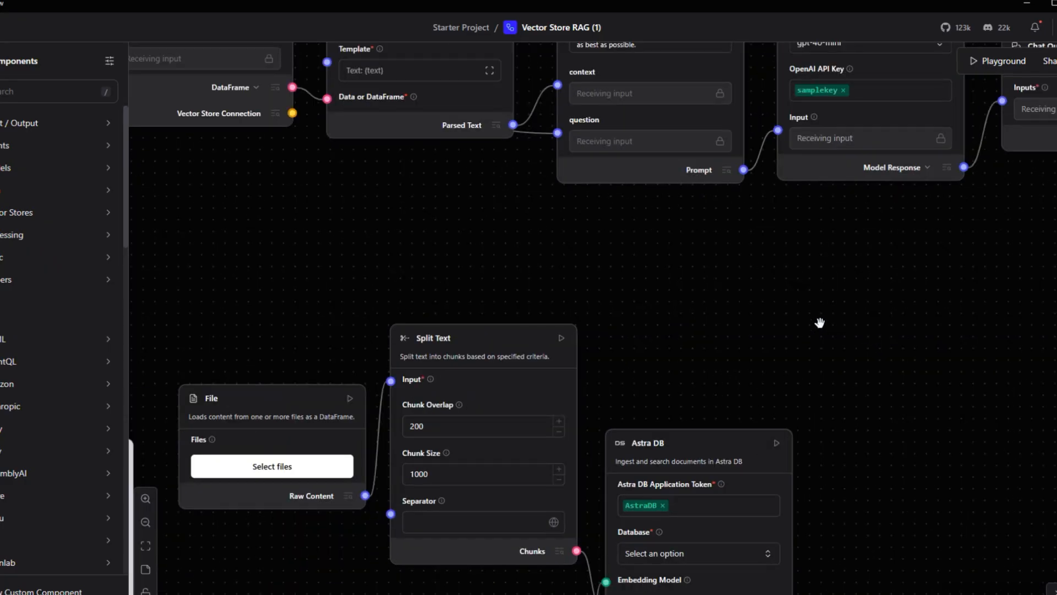
{"action": "left_click_drag", "start_coordinate": [819, 321], "coordinate": [825, 73]}
{"action": "left_click_drag", "start_coordinate": [911, 332], "coordinate": [914, 192]}
{"action": "mouse_move", "coordinate": [970, 341]}
{"action": "left_mouse_down"}
{"action": "mouse_move", "coordinate": [742, 404]}
{"action": "mouse_move", "coordinate": [979, 439]}
{"action": "mouse_move", "coordinate": [964, 344]}
{"action": "left_mouse_up"}
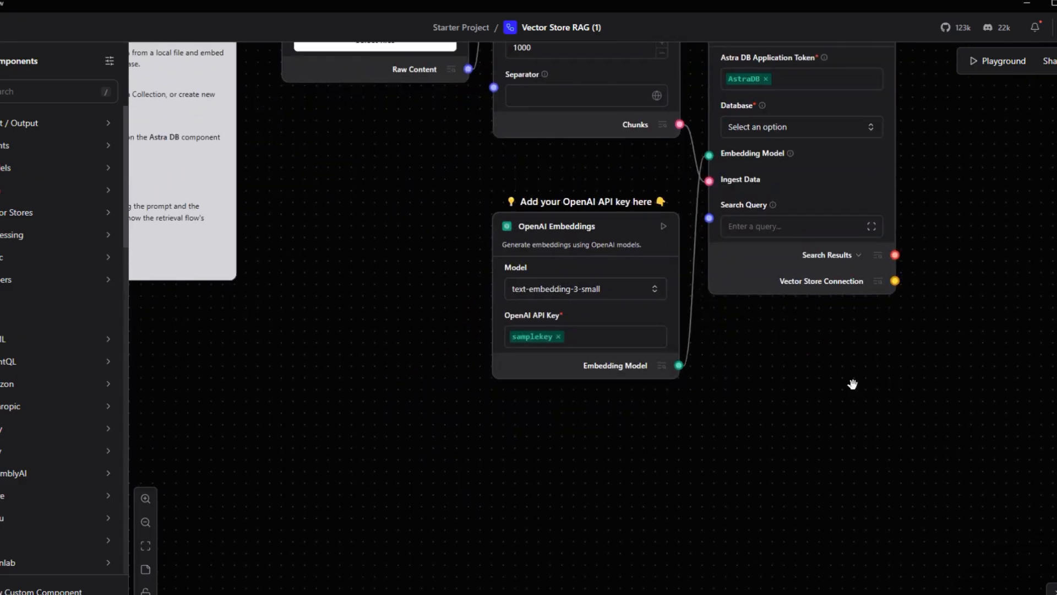
Read the new flow's README note, including its OpenAI API key advice and quick start order.
{"action": "left_click_drag", "start_coordinate": [278, 451], "coordinate": [583, 543]}
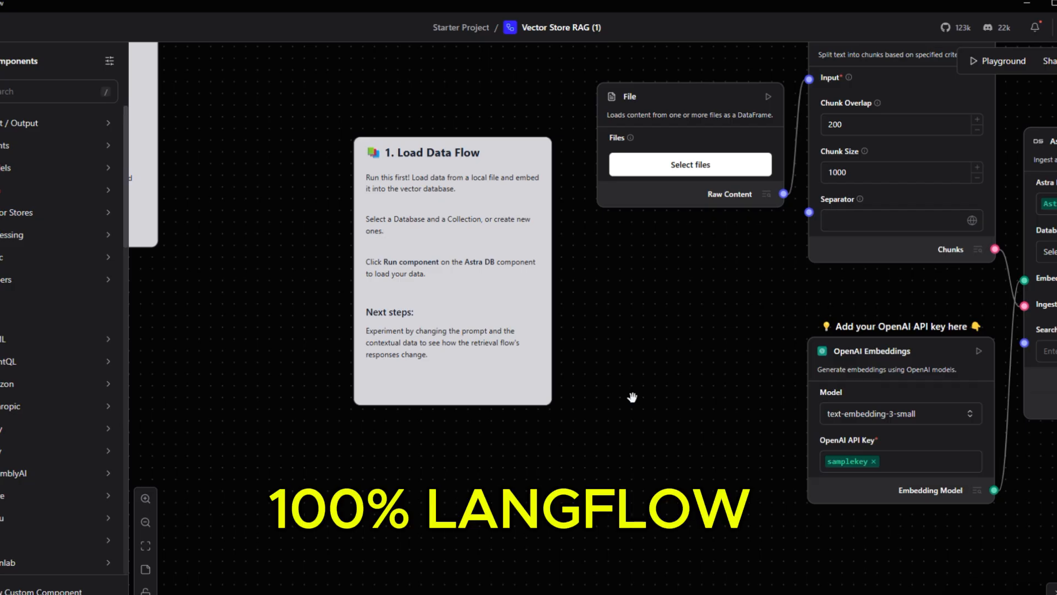
{"action": "left_click_drag", "start_coordinate": [283, 432], "coordinate": [764, 523]}
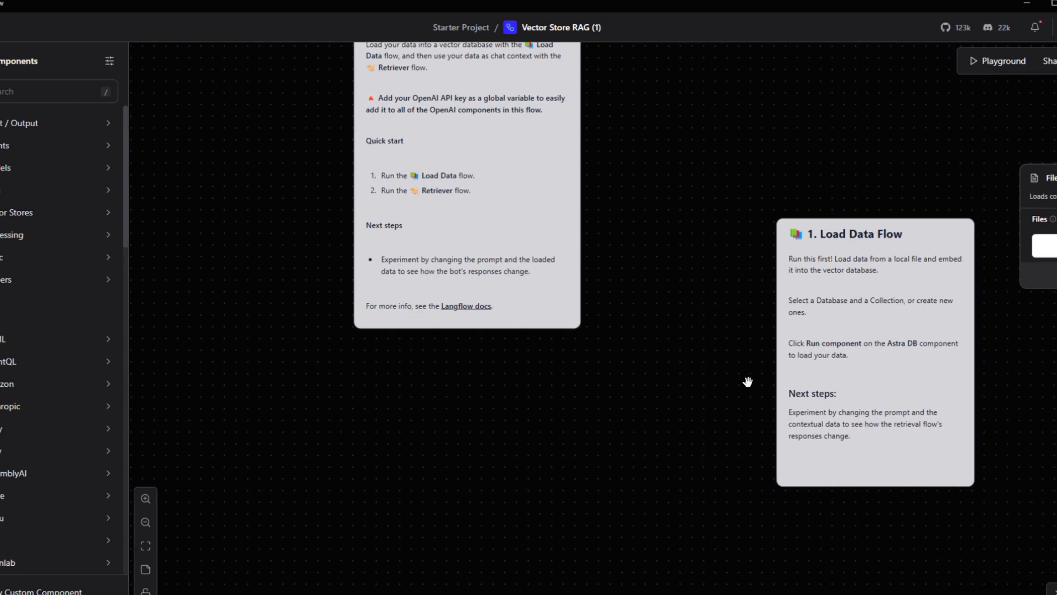
{"action": "left_click_drag", "start_coordinate": [747, 381], "coordinate": [720, 497]}
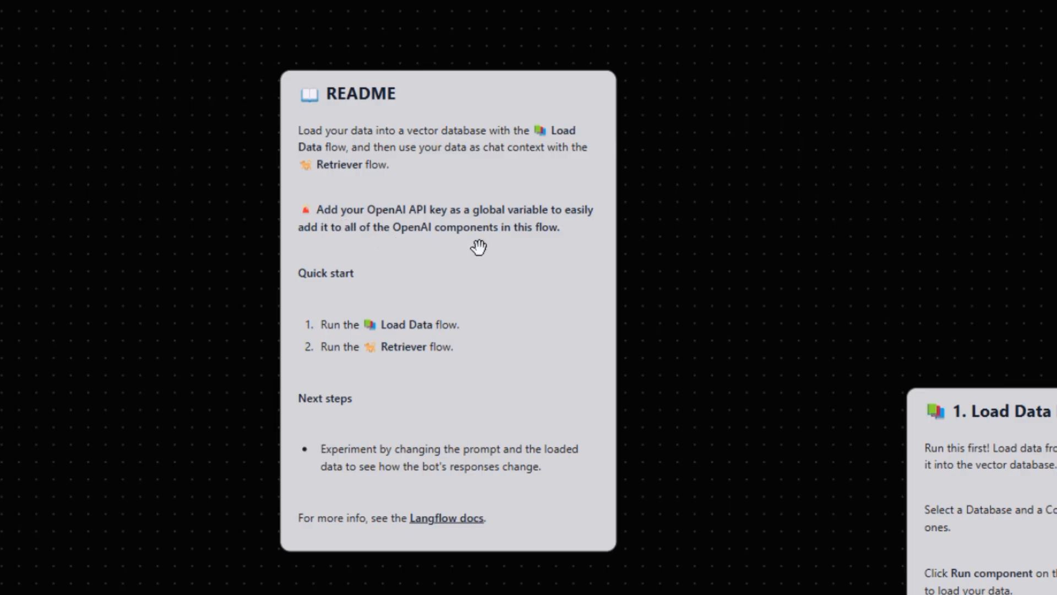
{"action": "scroll", "coordinate": [434, 259], "scroll_direction": "down", "scroll_amount": 1}
{"action": "scroll", "coordinate": [429, 269], "scroll_direction": "up", "scroll_amount": 2}
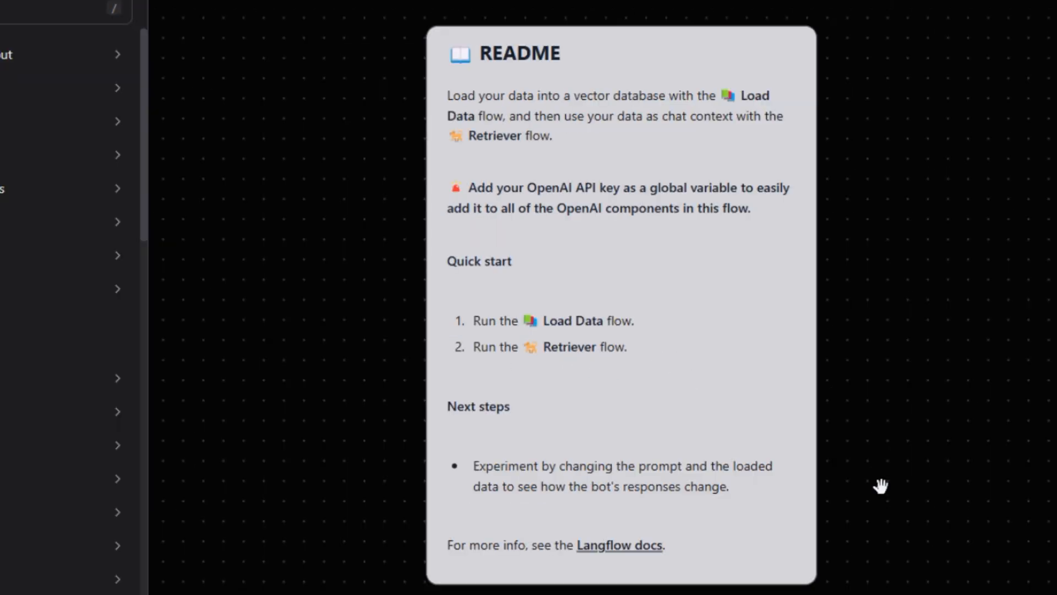
{"action": "left_click_drag", "start_coordinate": [520, 330], "coordinate": [517, 331]}
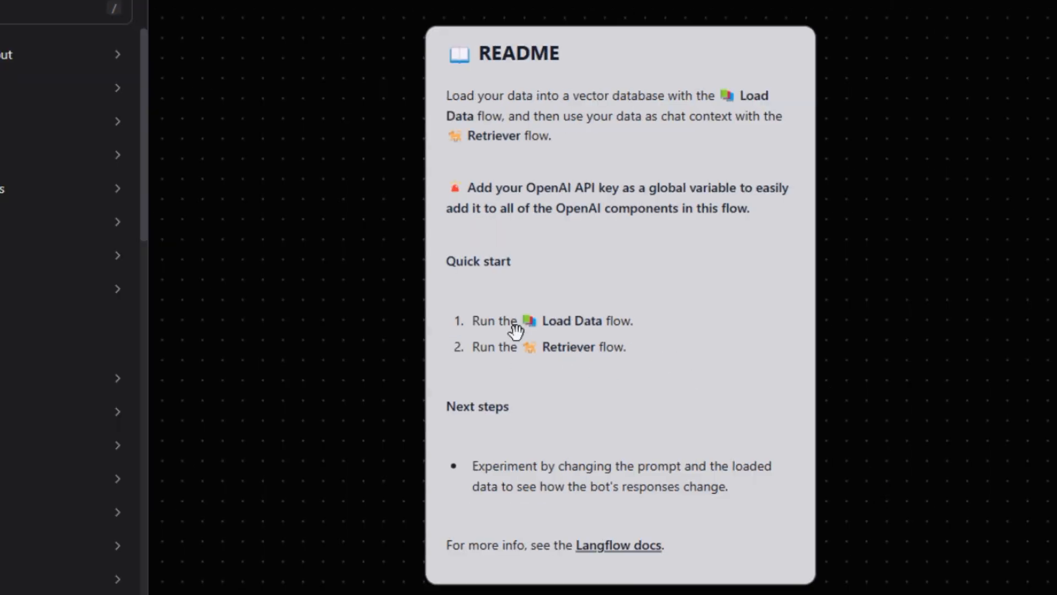
Examine the Load Data Flow note and the Astra DB, Split Text and OpenAI Embeddings components.
{"action": "left_click_drag", "start_coordinate": [366, 231], "coordinate": [187, 156]}
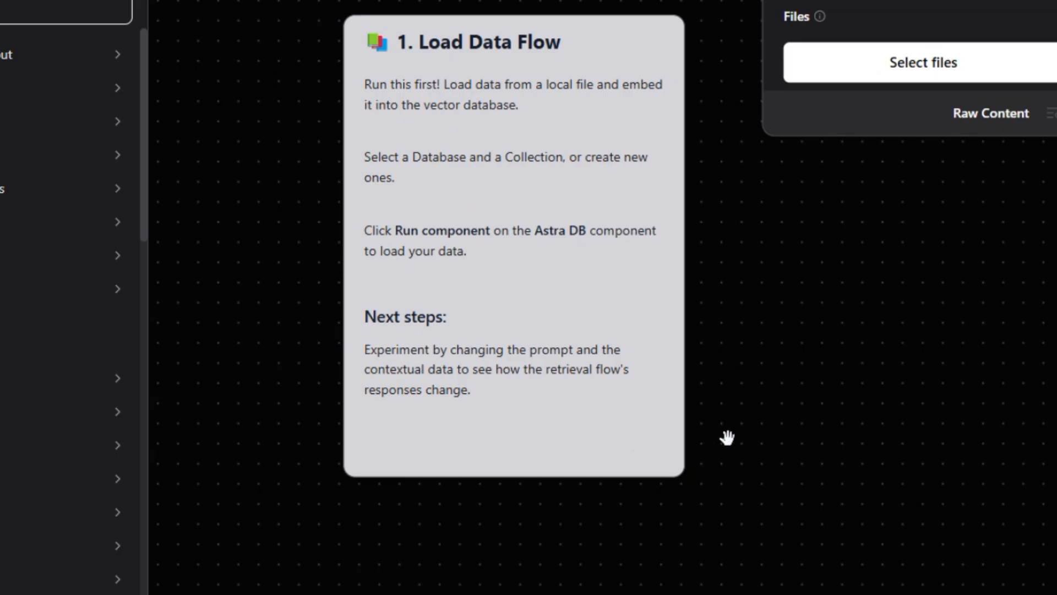
{"action": "left_click_drag", "start_coordinate": [779, 453], "coordinate": [668, 466]}
{"action": "left_click_drag", "start_coordinate": [771, 345], "coordinate": [587, 336]}
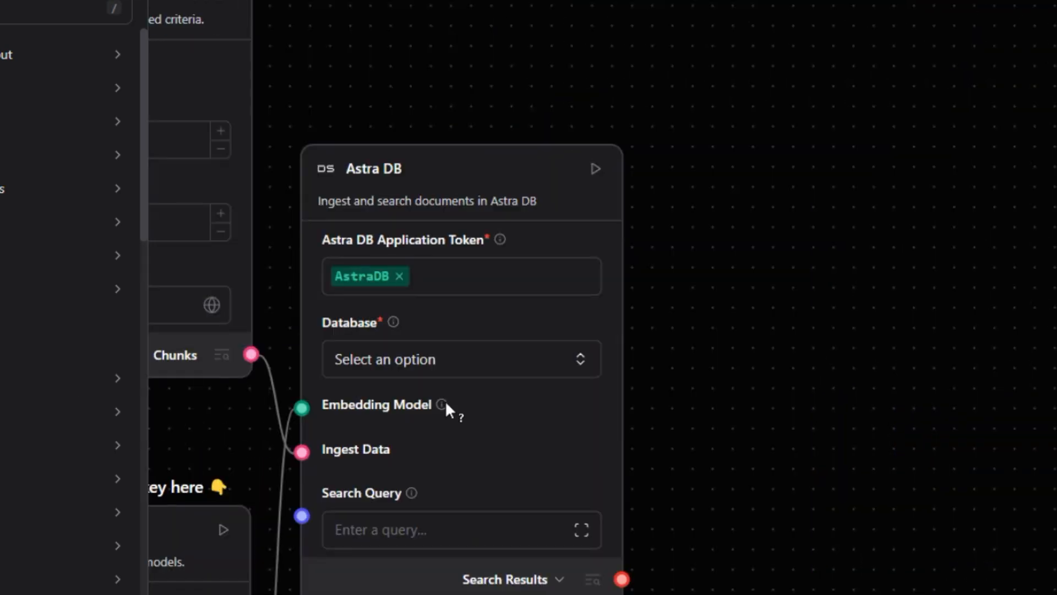
{"action": "left_click_drag", "start_coordinate": [669, 304], "coordinate": [796, 317]}
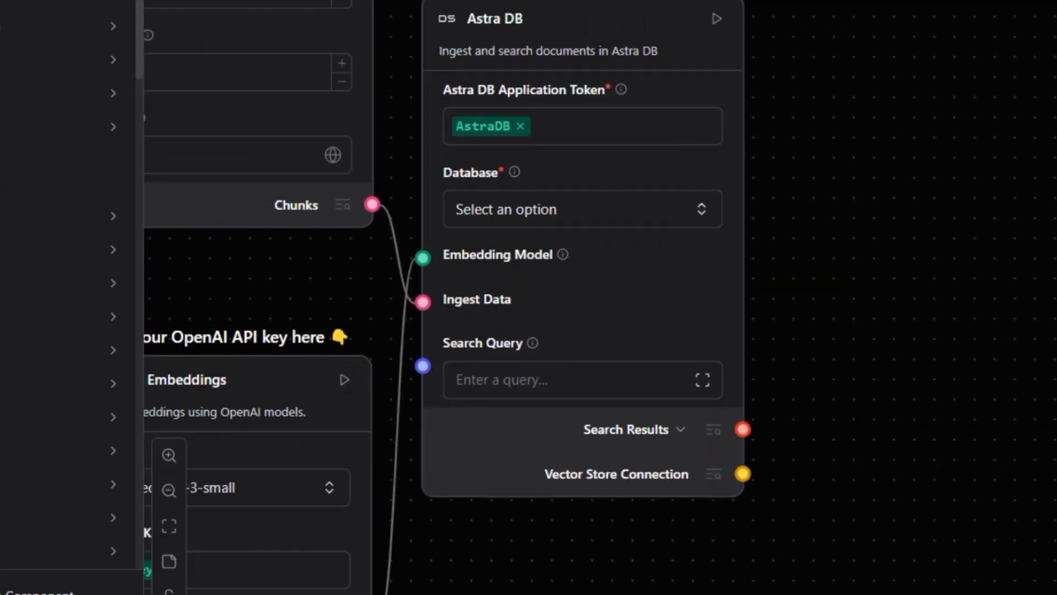
{"action": "left_click_drag", "start_coordinate": [798, 216], "coordinate": [1056, 248]}
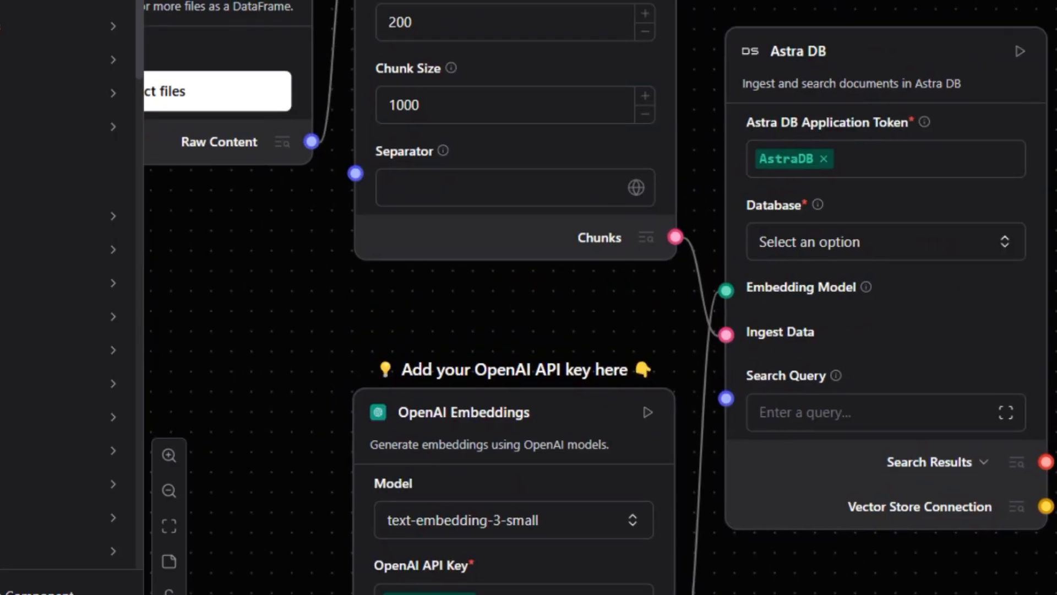
{"action": "left_click_drag", "start_coordinate": [972, 562], "coordinate": [1056, 562]}
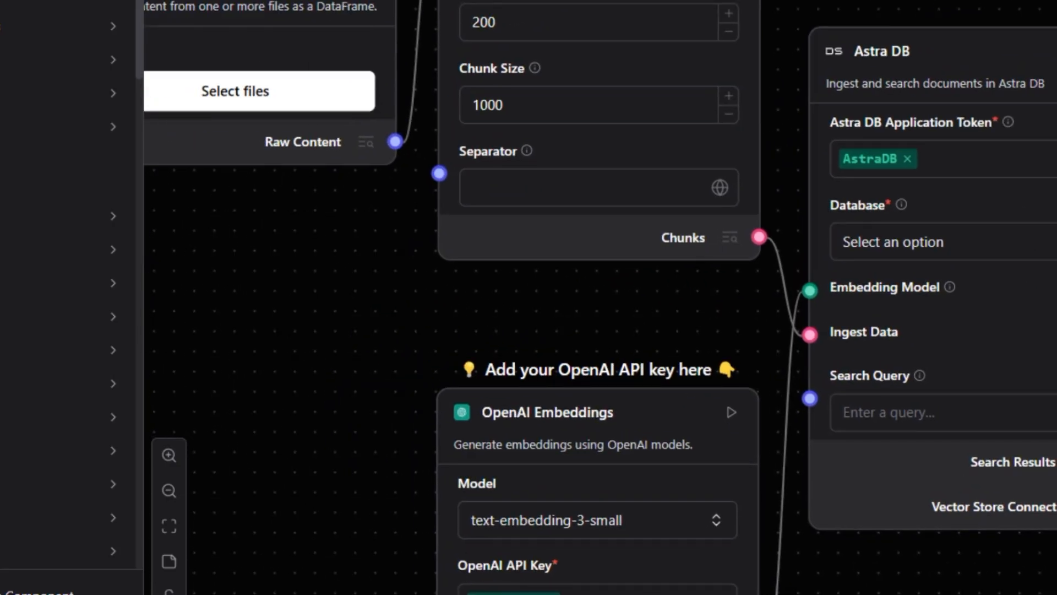
{"action": "left_click_drag", "start_coordinate": [319, 413], "coordinate": [343, 216]}
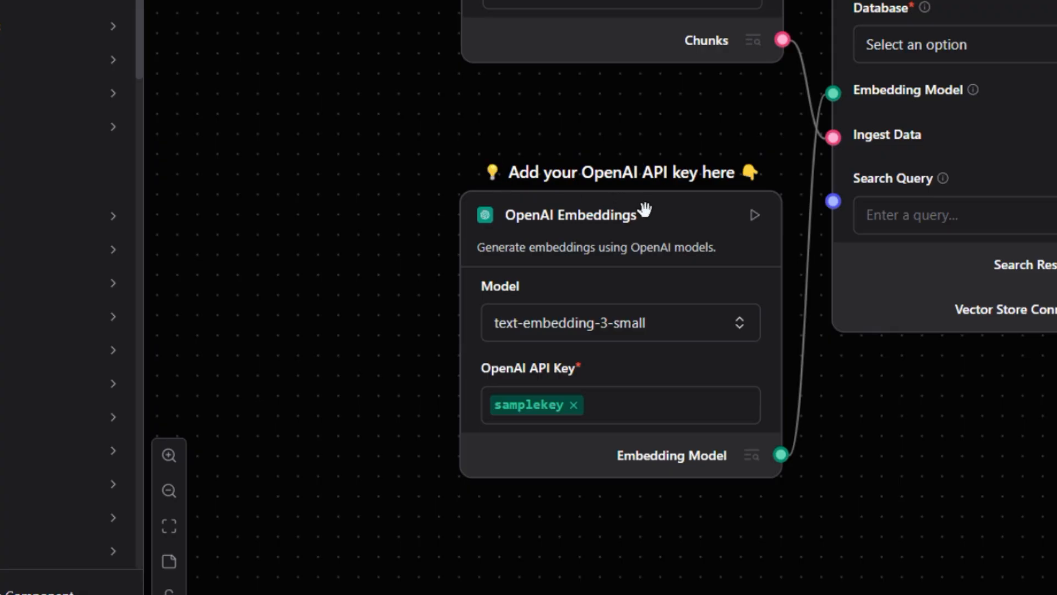
{"action": "left_click", "coordinate": [652, 219]}
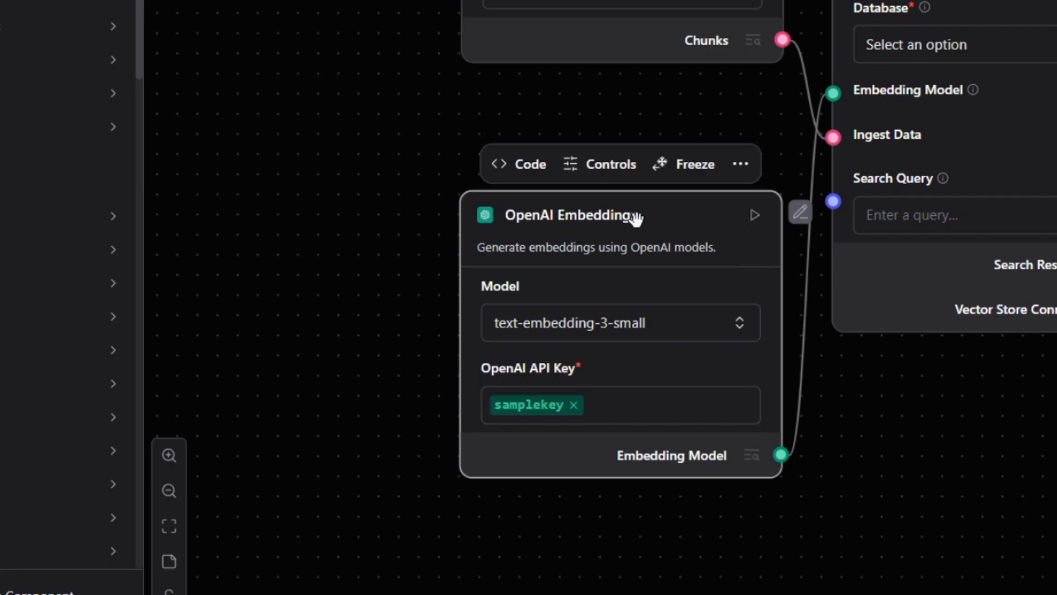
{"action": "left_click_drag", "start_coordinate": [391, 141], "coordinate": [549, 200]}
{"action": "left_click", "coordinate": [550, 199]}
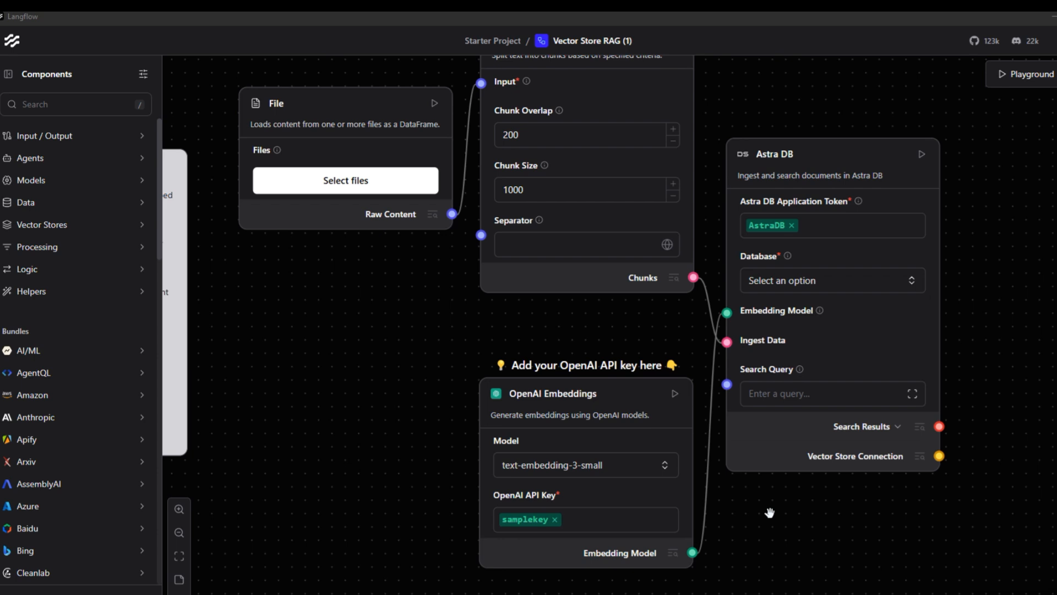
Search the component library for "pine" to locate the Pinecone vector store.
{"action": "left_click", "coordinate": [78, 104]}
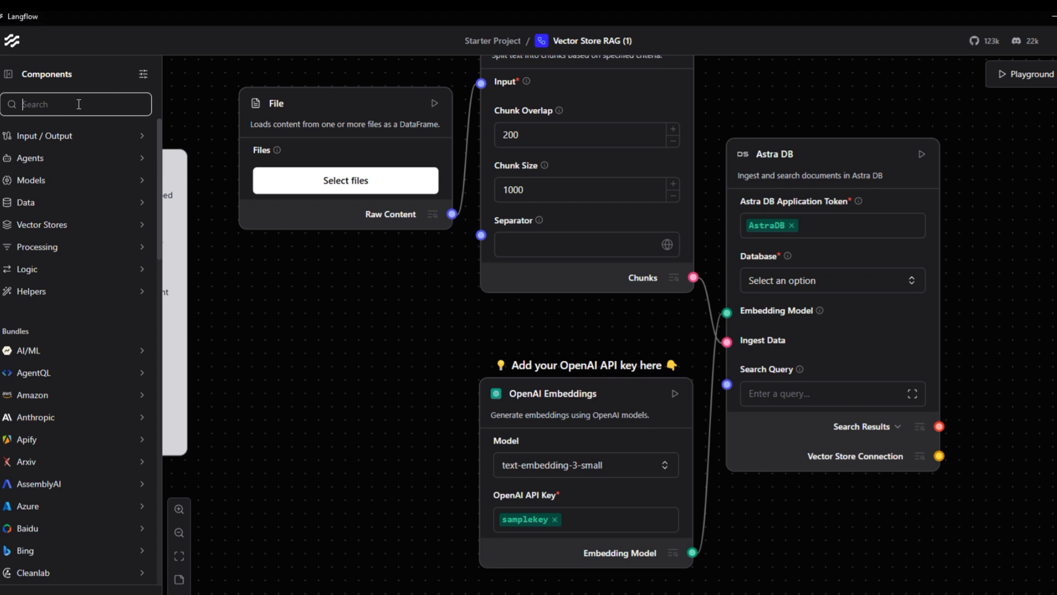
{"action": "type", "text": "p"}
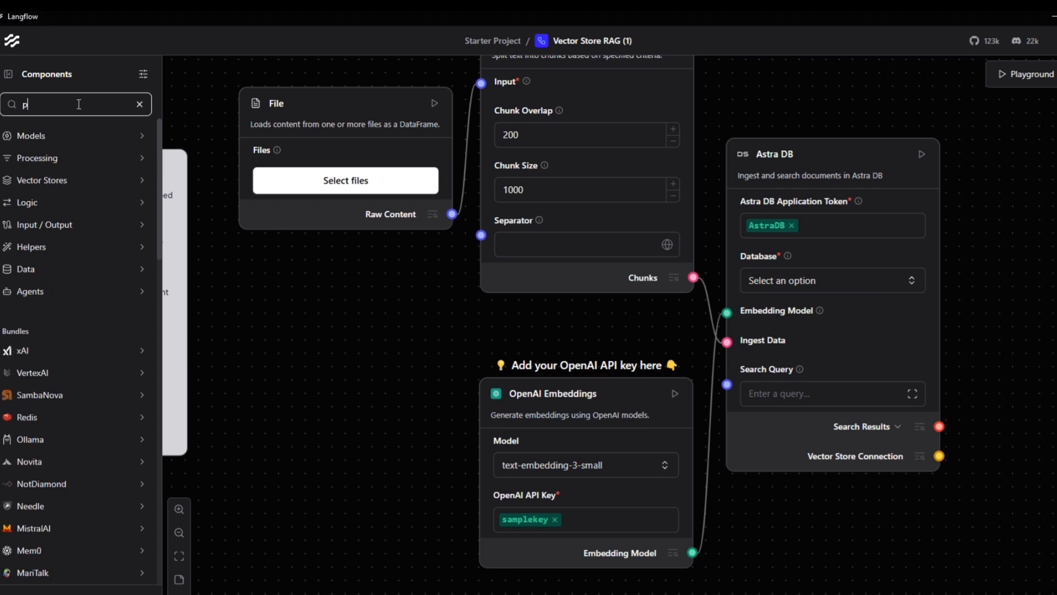
{"action": "type", "text": "ine"}
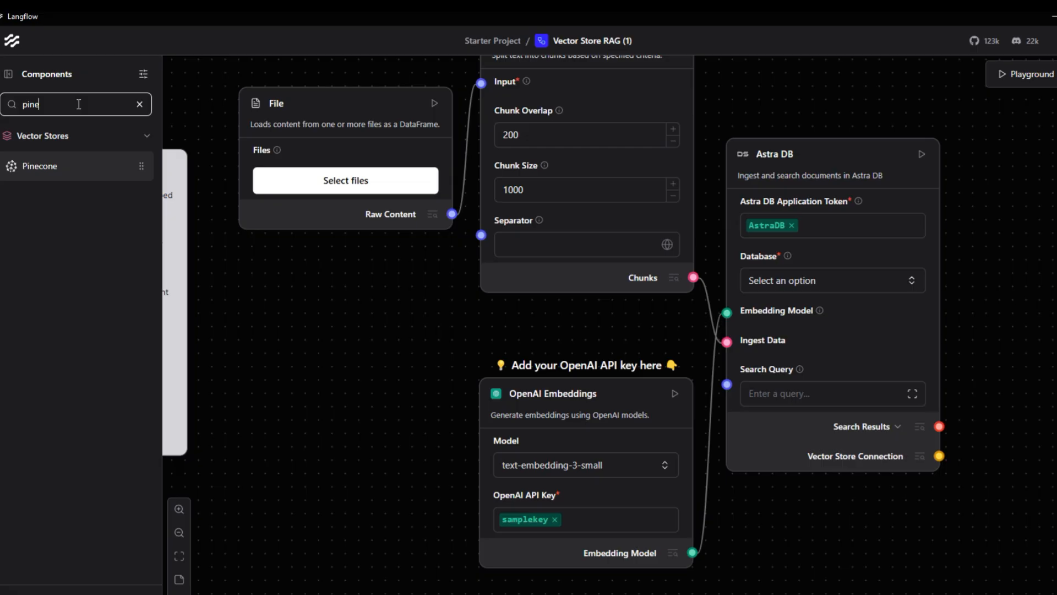
{"action": "mouse_move", "coordinate": [86, 164]}
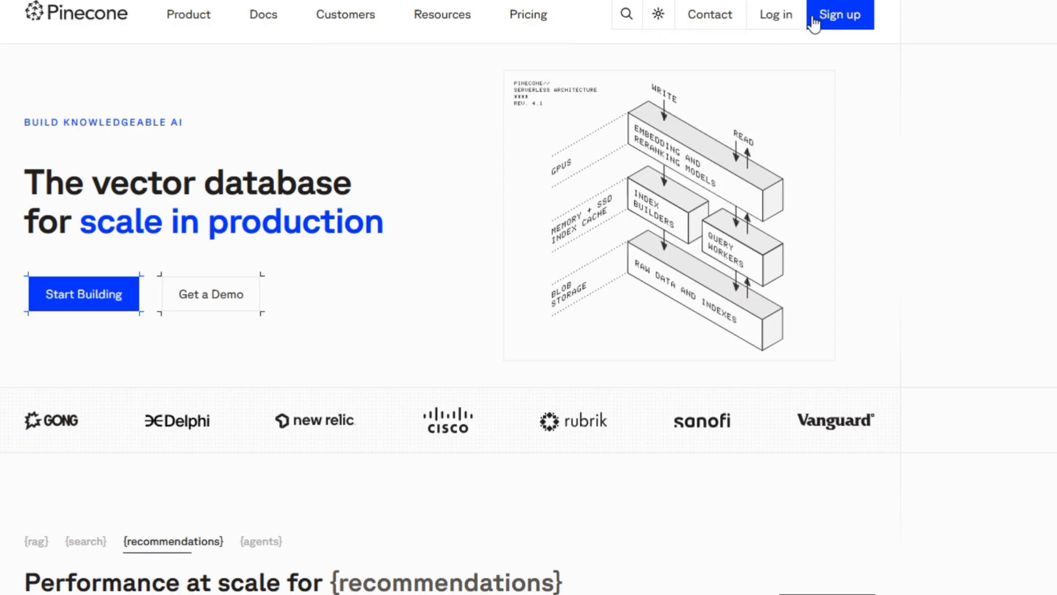
Sign up for Pinecone with the Google account and choose the small or personal project option.
{"action": "left_click", "coordinate": [842, 17]}
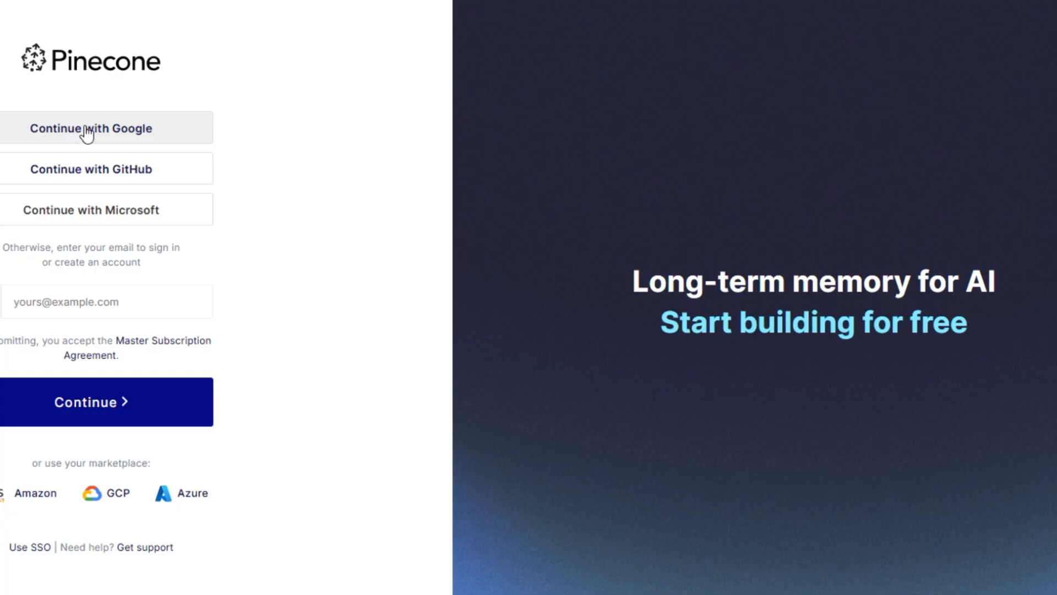
{"action": "left_click", "coordinate": [85, 129]}
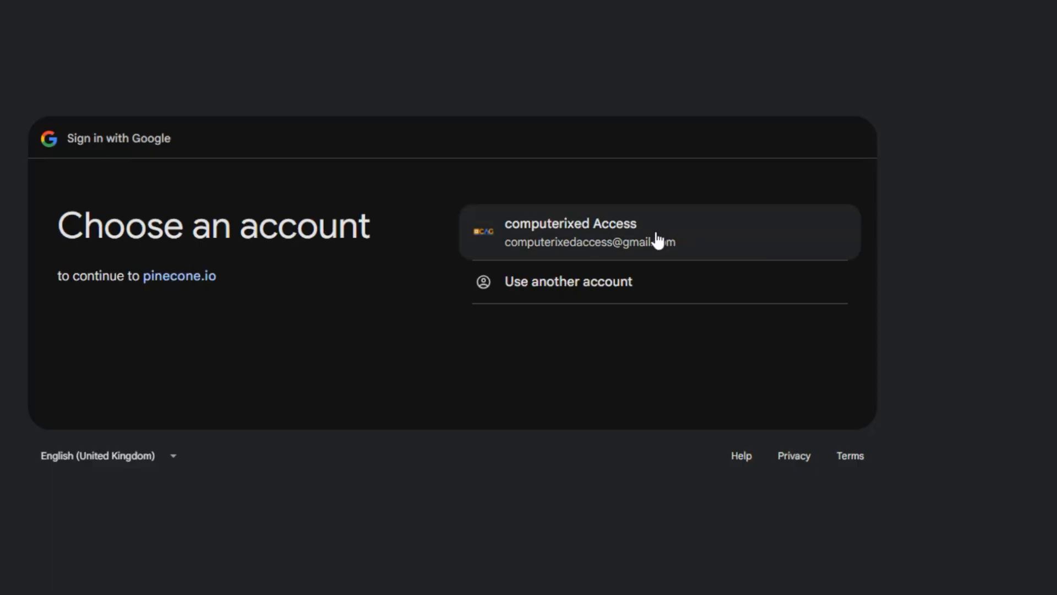
{"action": "left_click", "coordinate": [658, 237]}
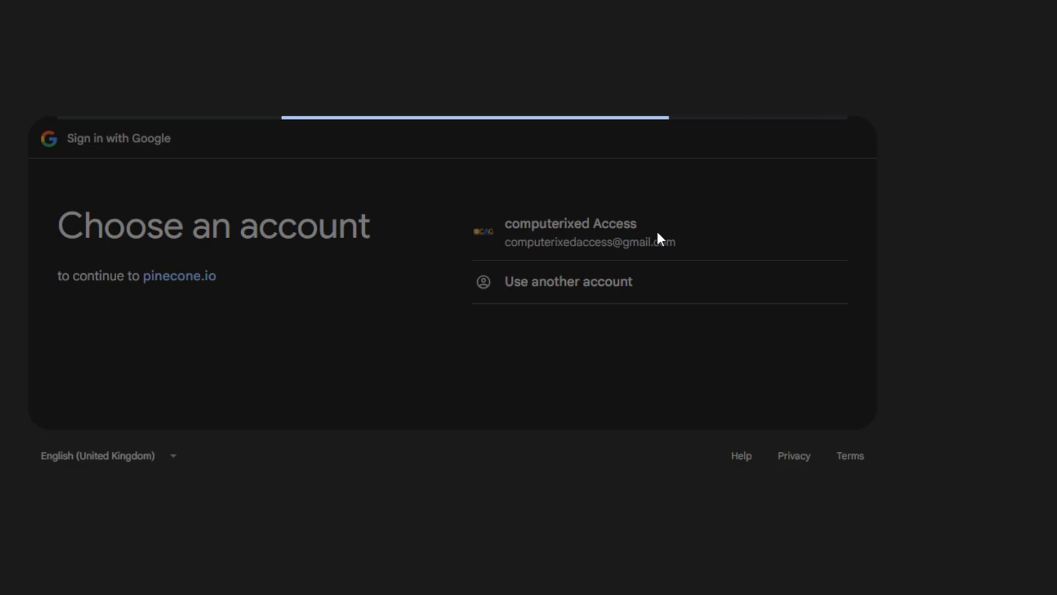
{"action": "left_click", "coordinate": [780, 453]}
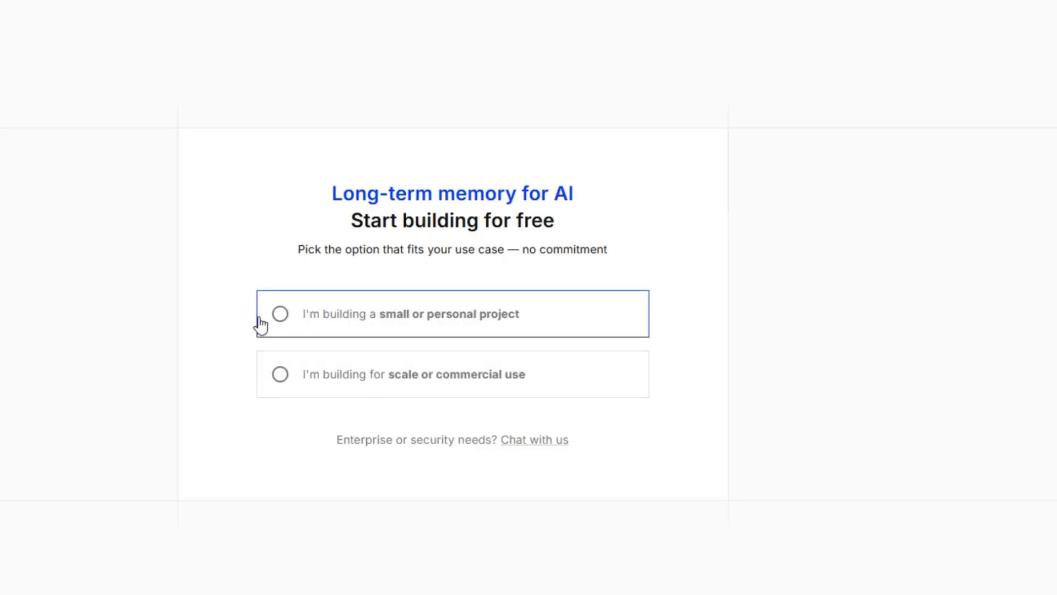
{"action": "left_click", "coordinate": [281, 315]}
{"action": "left_click", "coordinate": [439, 348]}
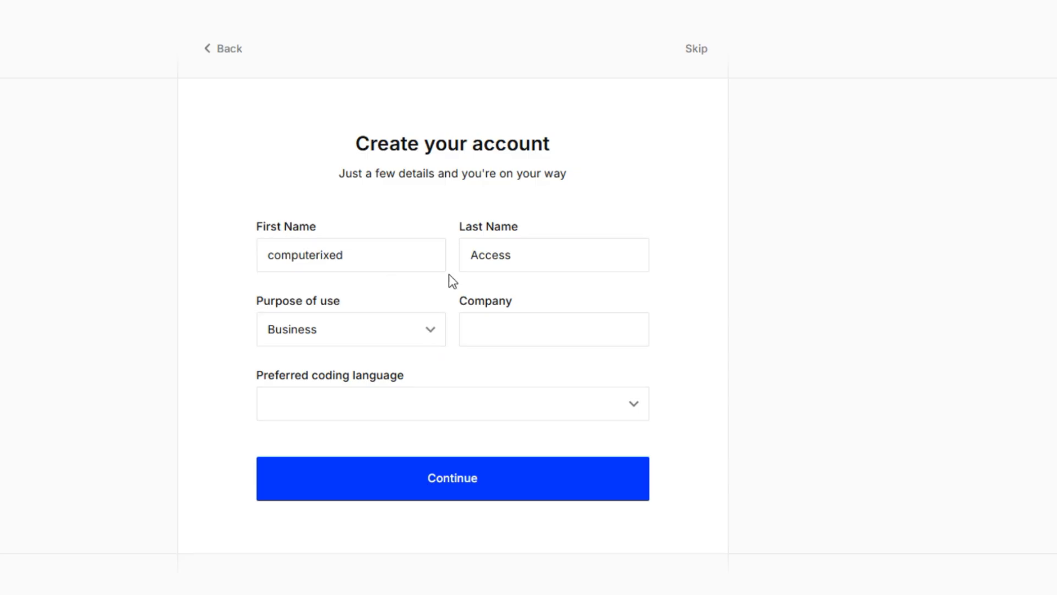
Complete the account details with Personal as the purpose of use and Other as the preferred coding language.
{"action": "left_click", "coordinate": [428, 335]}
{"action": "left_click", "coordinate": [389, 398]}
{"action": "left_click", "coordinate": [478, 410]}
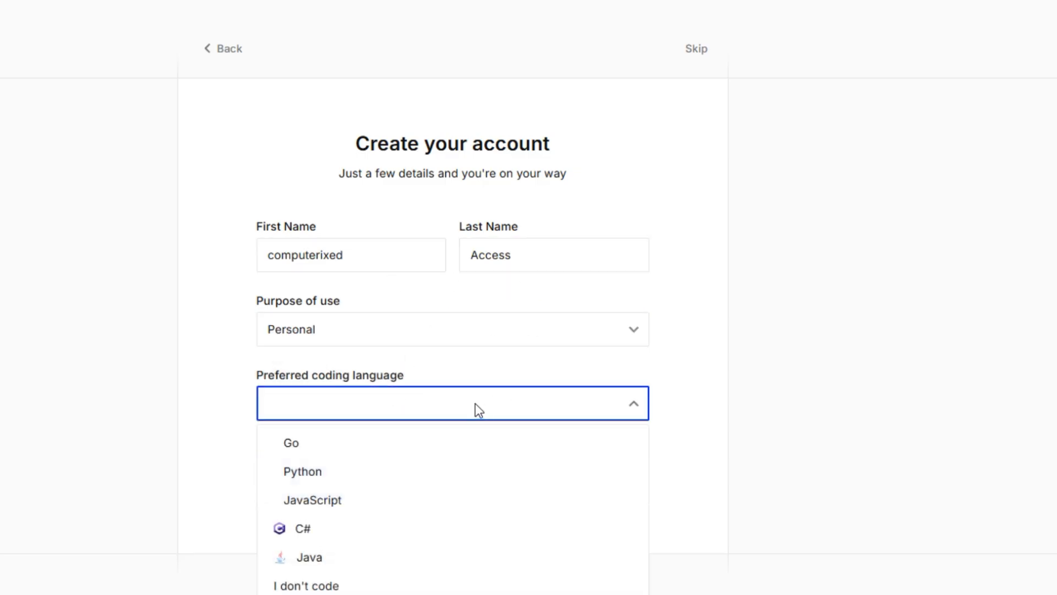
{"action": "left_click", "coordinate": [338, 589]}
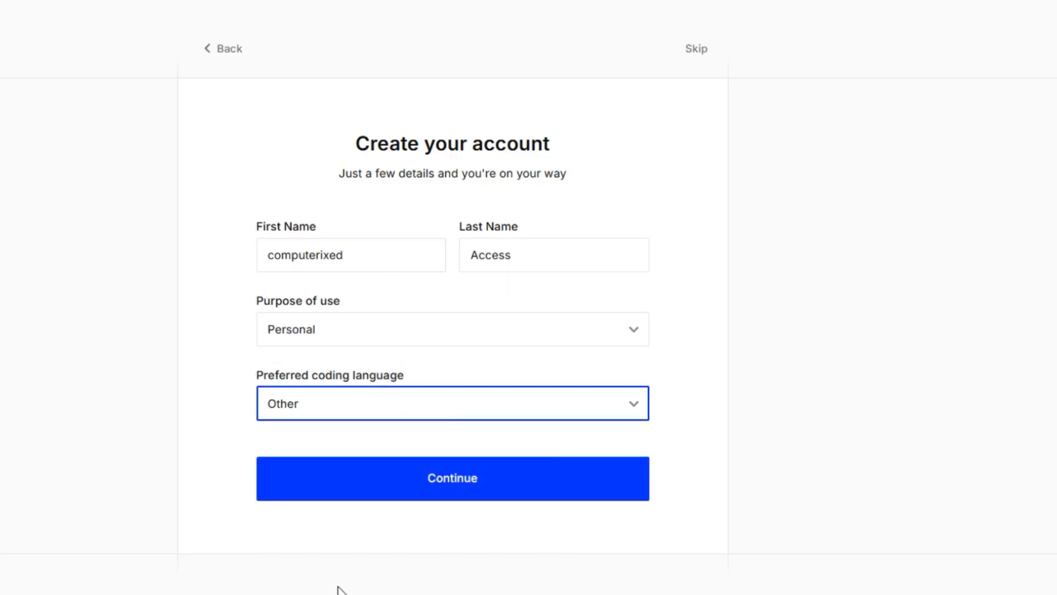
{"action": "left_click", "coordinate": [411, 475]}
Customize the setup with use case RAG, raw documents and the goal Build an AI feature/product, and copy the generated default API key.
{"action": "left_click", "coordinate": [377, 259]}
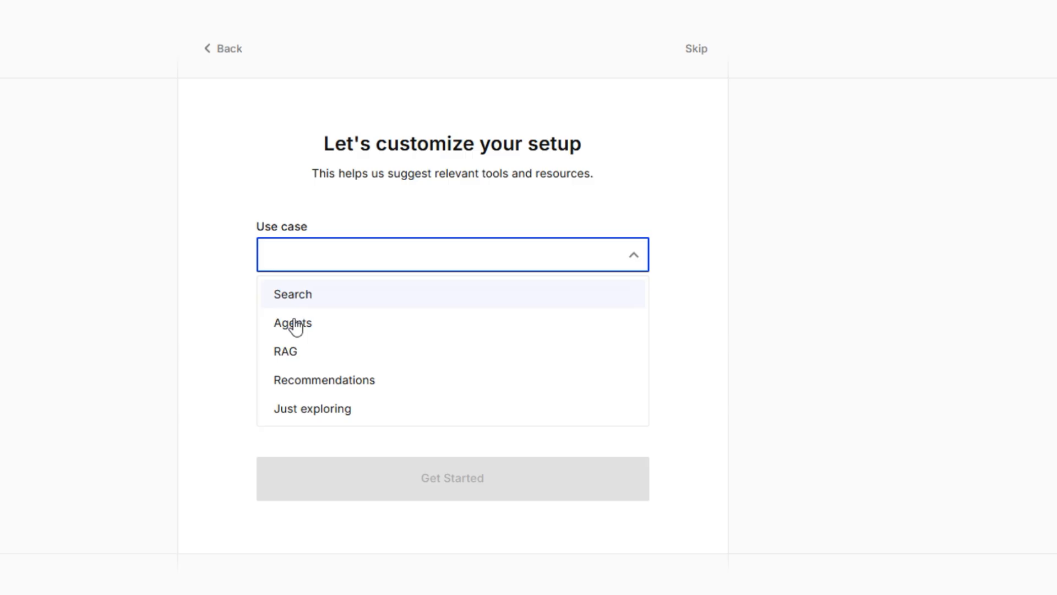
{"action": "left_click", "coordinate": [318, 359]}
{"action": "left_click", "coordinate": [369, 331]}
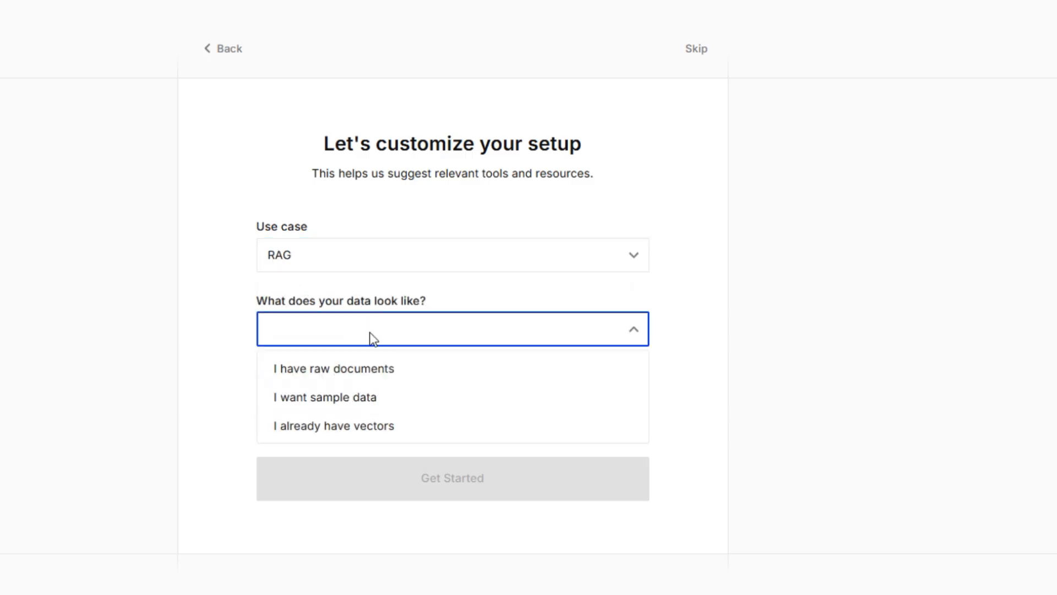
{"action": "left_click", "coordinate": [395, 378]}
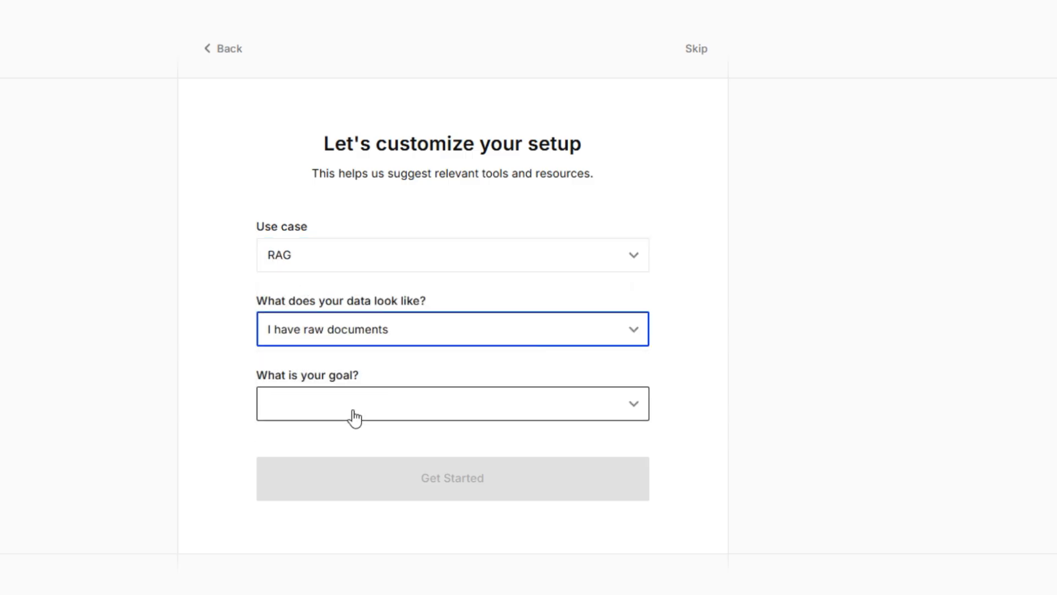
{"action": "left_click", "coordinate": [354, 418]}
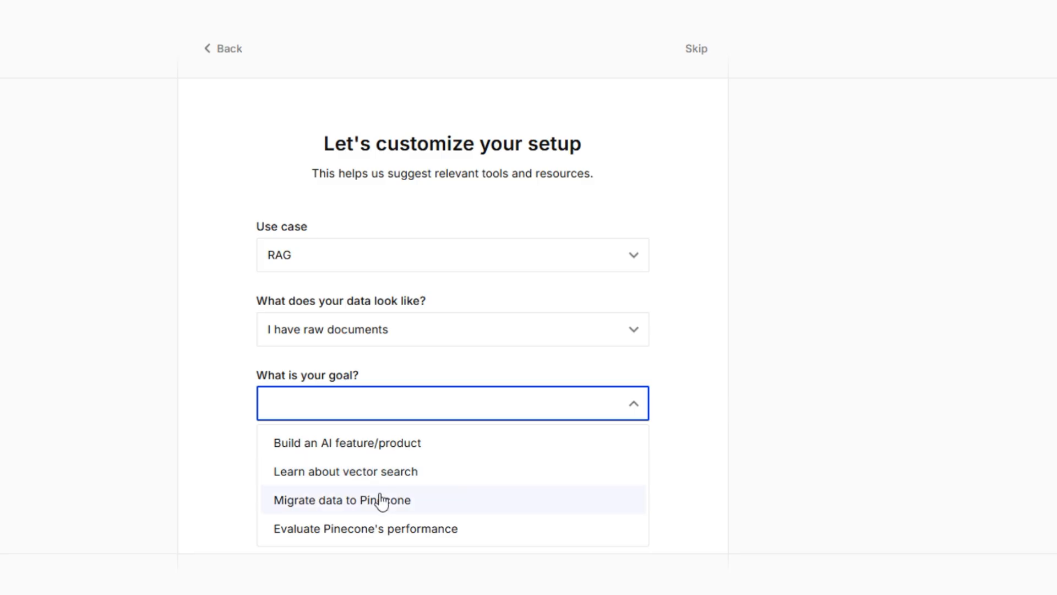
{"action": "left_click", "coordinate": [351, 443]}
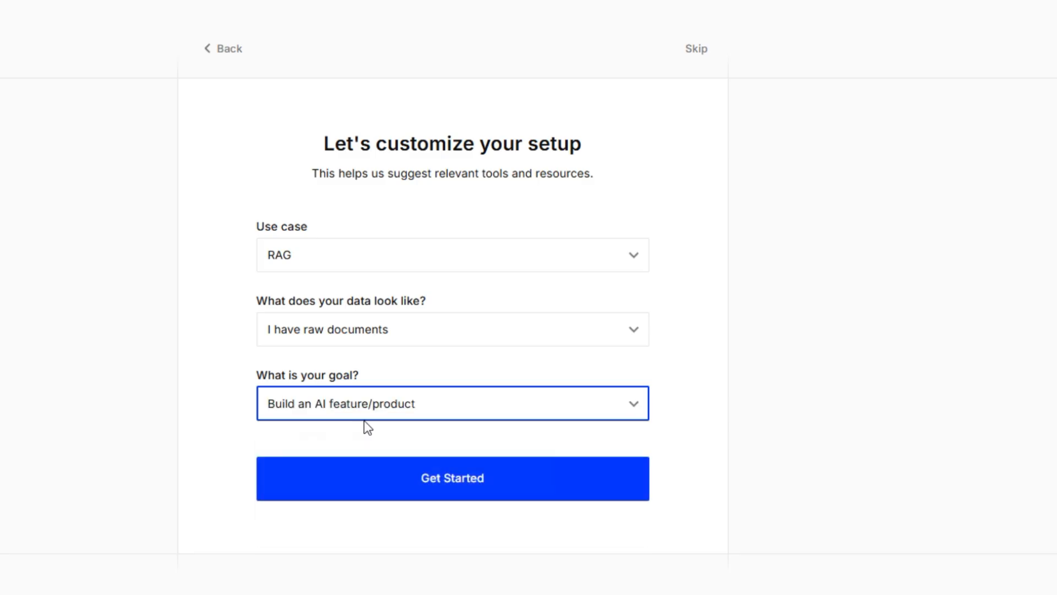
{"action": "left_click", "coordinate": [396, 468]}
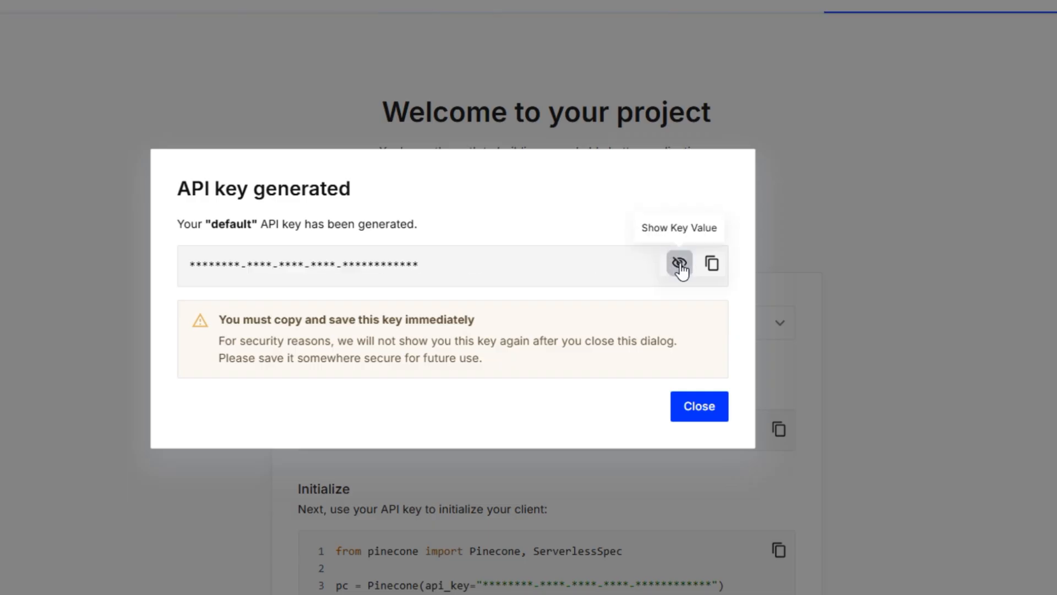
{"action": "left_click", "coordinate": [713, 264]}
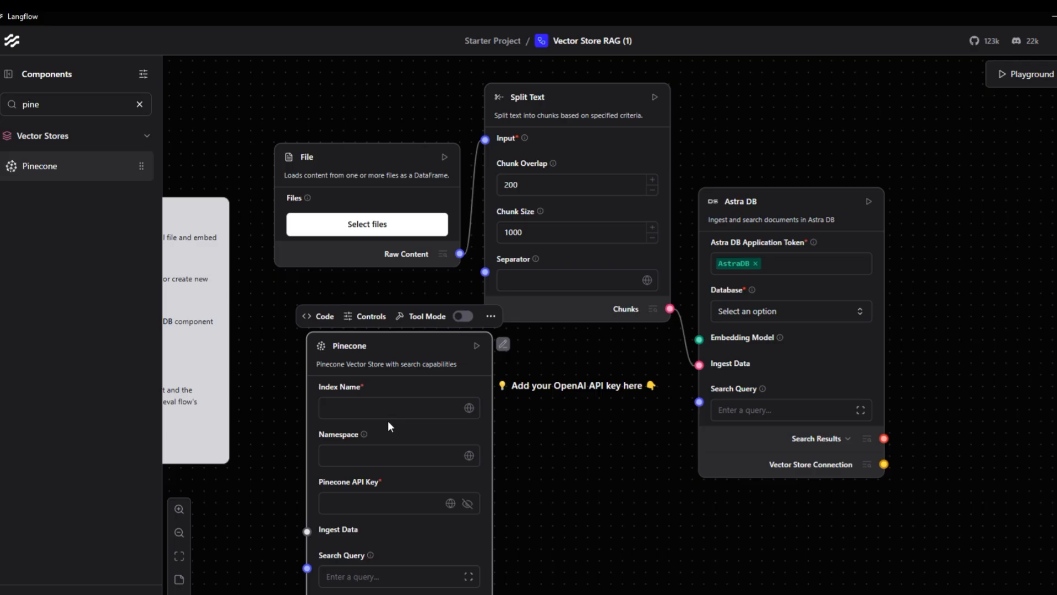
Switch to Langflow, check the global variables offered for the Pinecone component's Index Name, and assign the PINECONE variable to its API key field.
{"action": "left_click", "coordinate": [469, 409]}
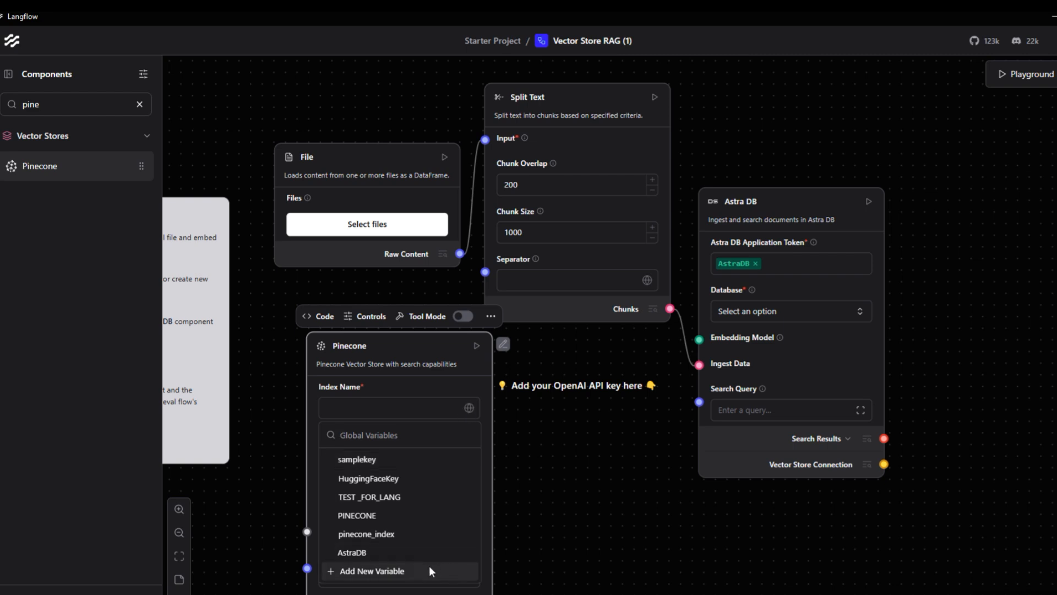
{"action": "left_click", "coordinate": [668, 502]}
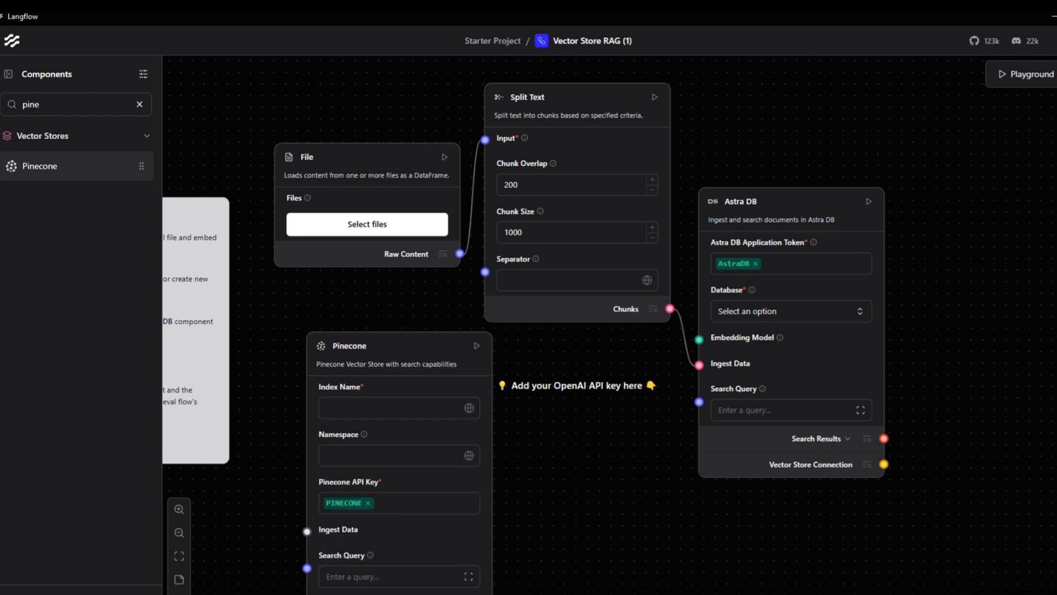
Examine the global variables in Langflow's settings, including the PINECONE variable's details and the fields each variable applies to, and return to the flow.
{"action": "left_click", "coordinate": [1055, 41]}
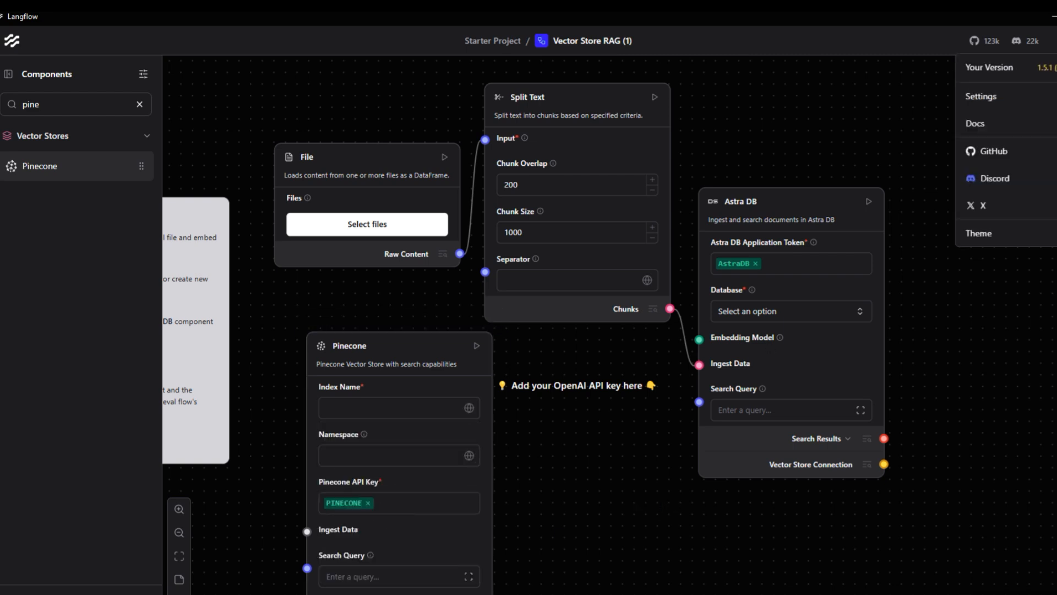
{"action": "left_click", "coordinate": [994, 99]}
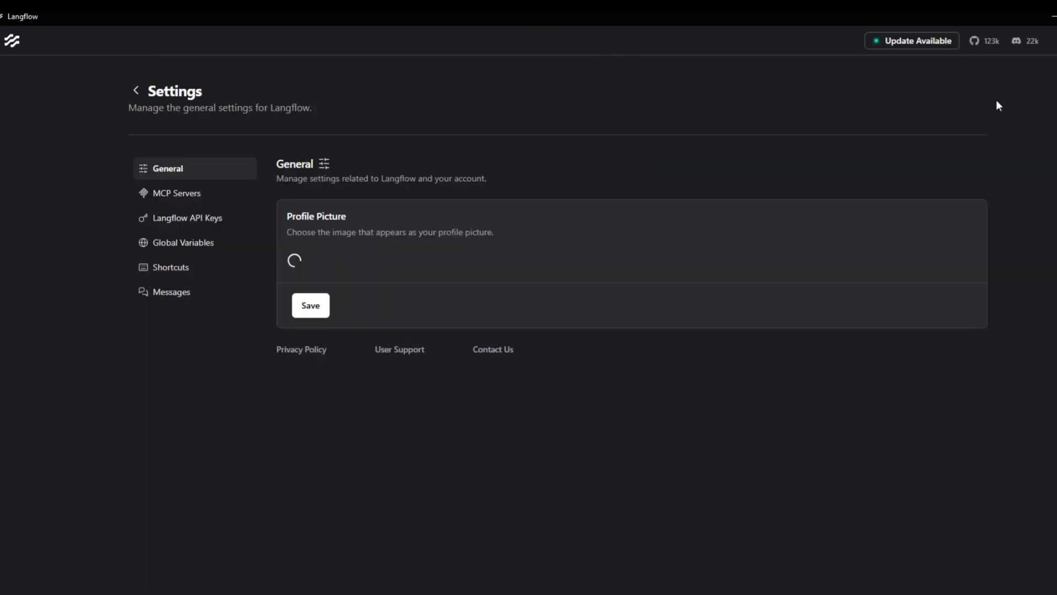
{"action": "left_click", "coordinate": [186, 251]}
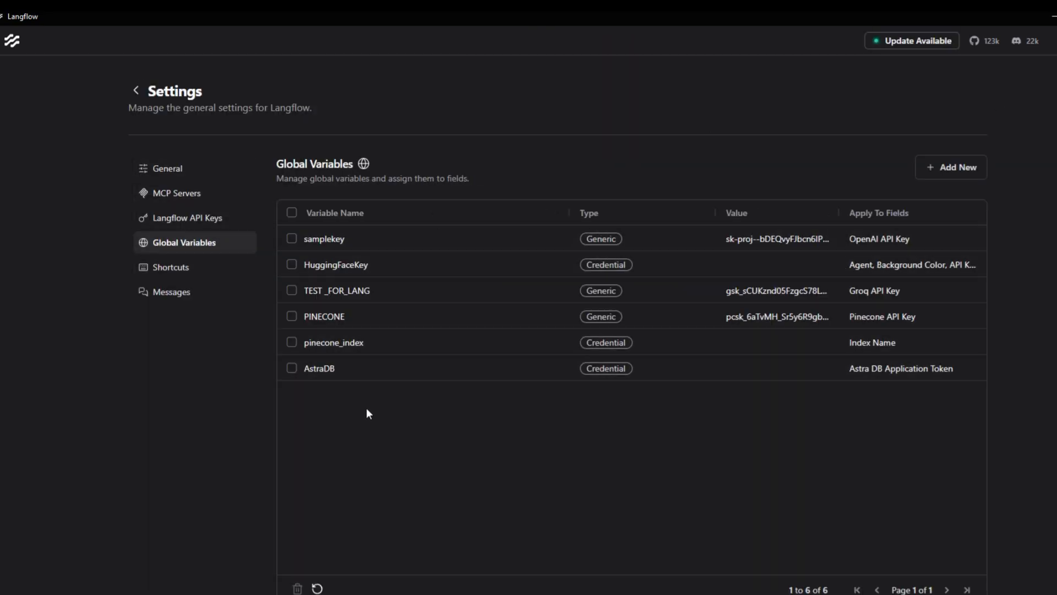
{"action": "left_click", "coordinate": [292, 290]}
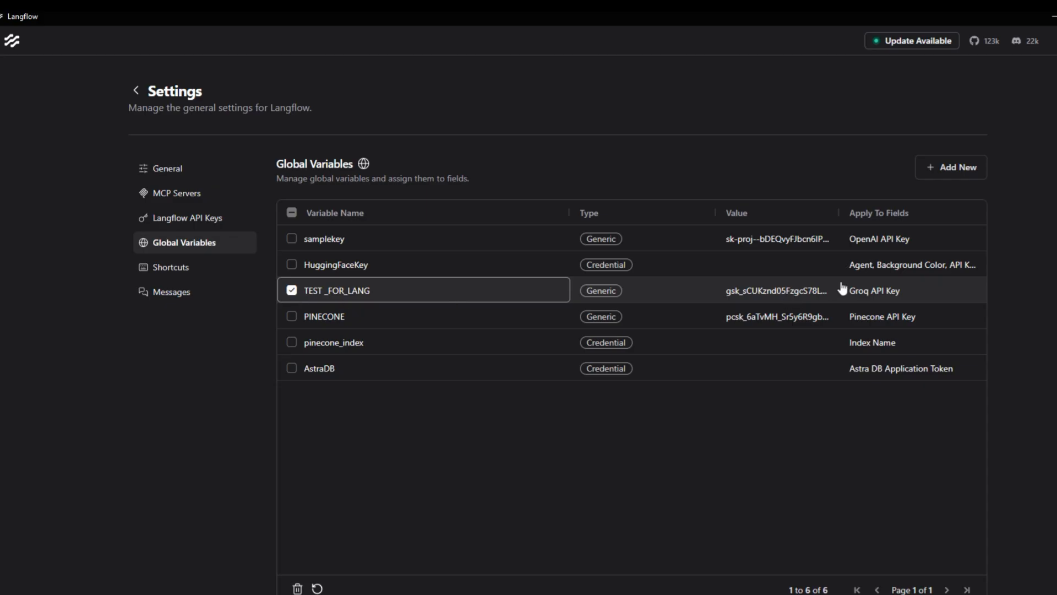
{"action": "left_click", "coordinate": [916, 295]}
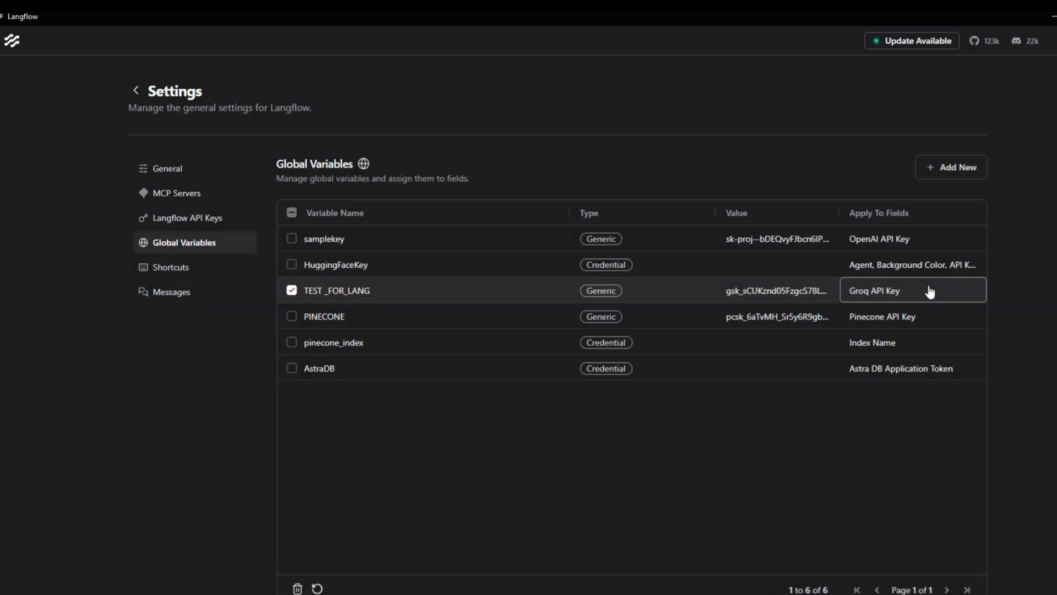
{"action": "left_click", "coordinate": [393, 324]}
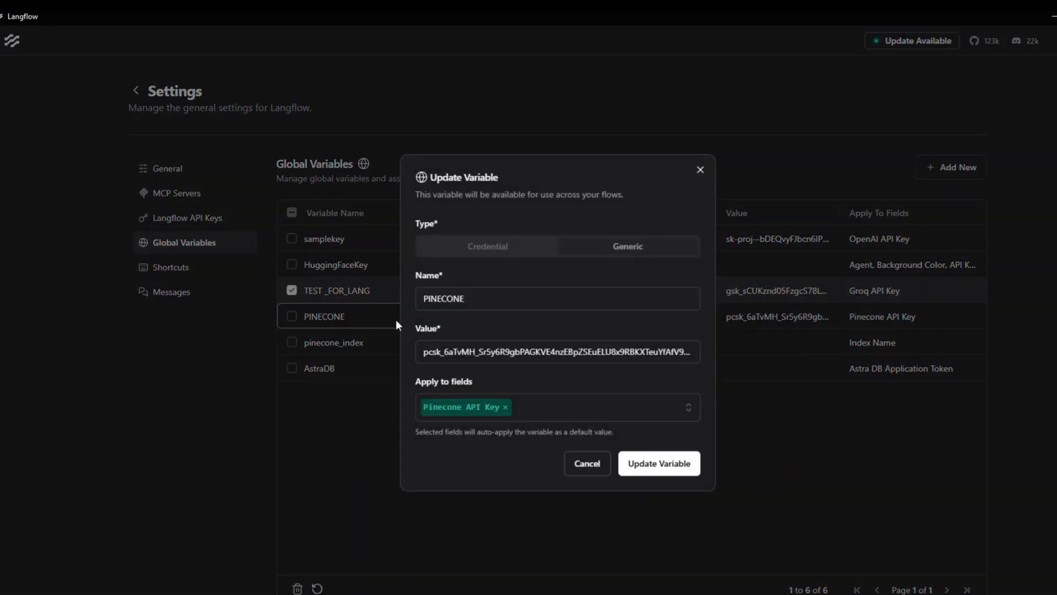
{"action": "left_click", "coordinate": [700, 170]}
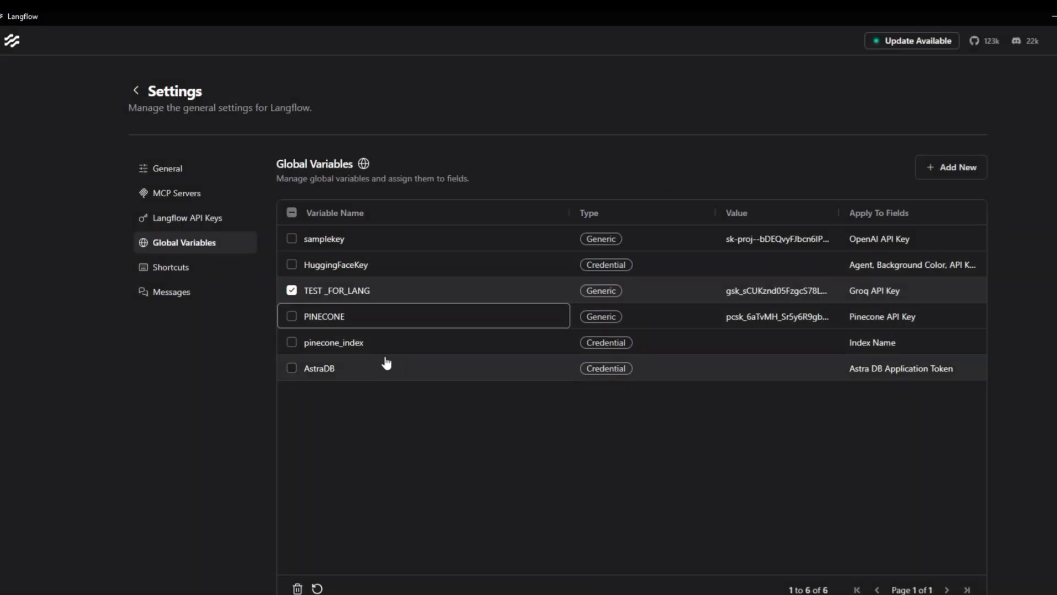
{"action": "left_click", "coordinate": [137, 96]}
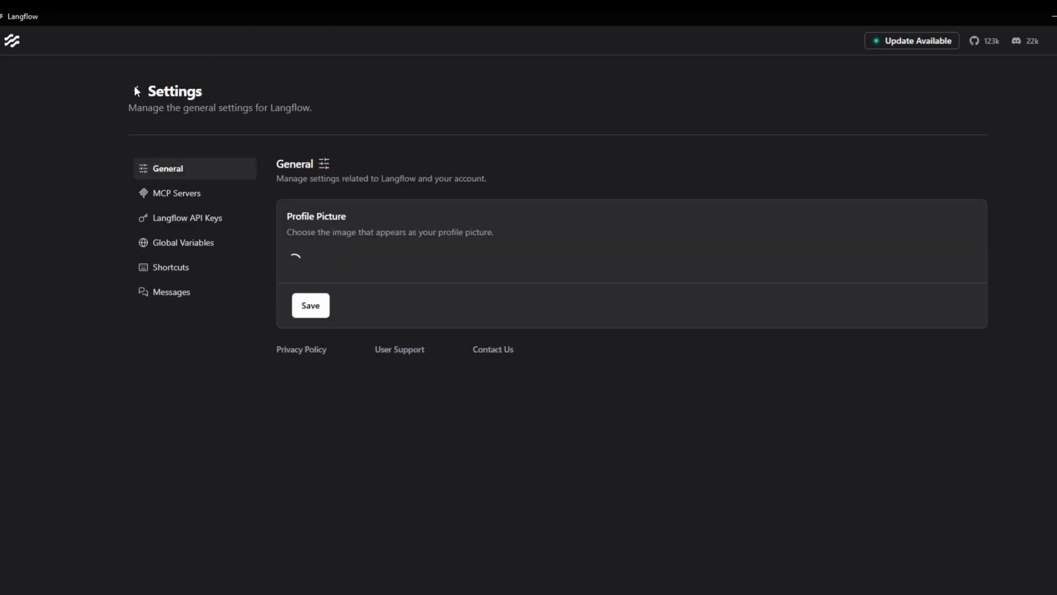
{"action": "left_click", "coordinate": [137, 91]}
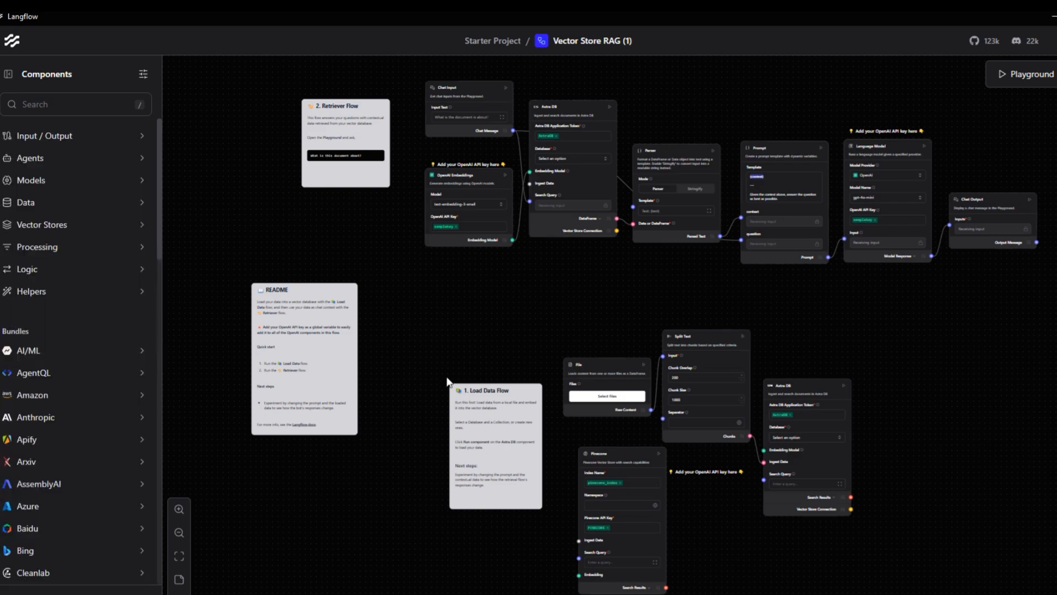
Reposition the Pinecone component beneath the "Add your OpenAI API key here" note in the load data flow.
{"action": "scroll", "coordinate": [389, 417], "scroll_direction": "up", "scroll_amount": 7}
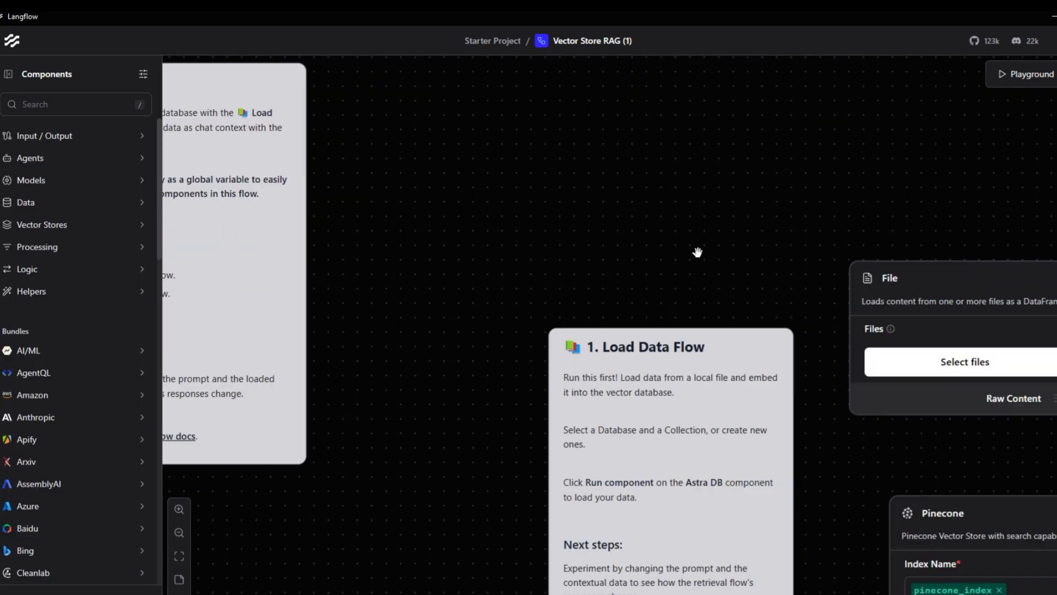
{"action": "left_click_drag", "start_coordinate": [705, 237], "coordinate": [187, 17]}
{"action": "left_click", "coordinate": [625, 493]}
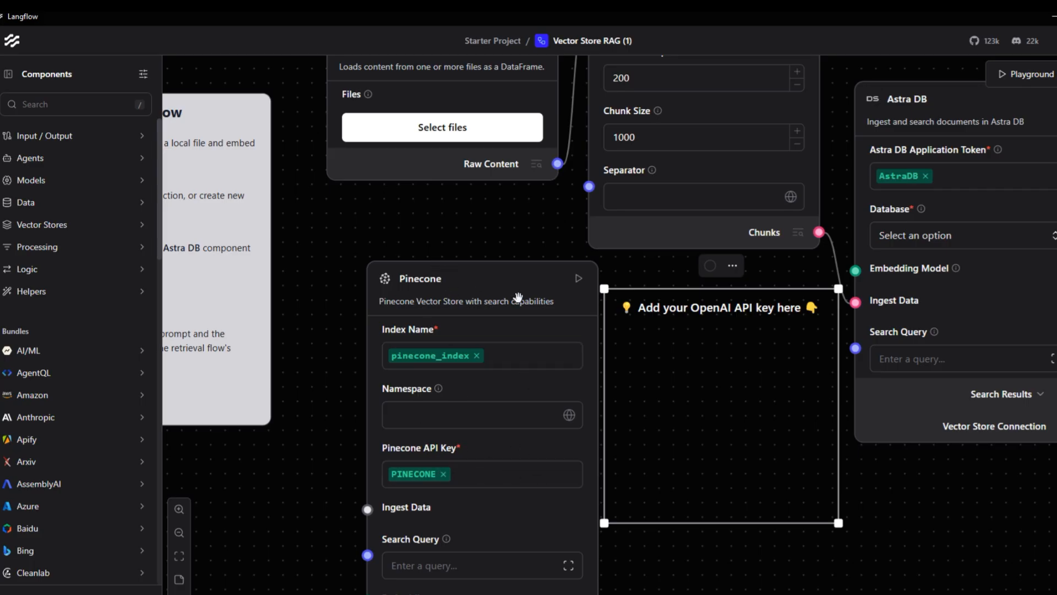
{"action": "left_click", "coordinate": [786, 582]}
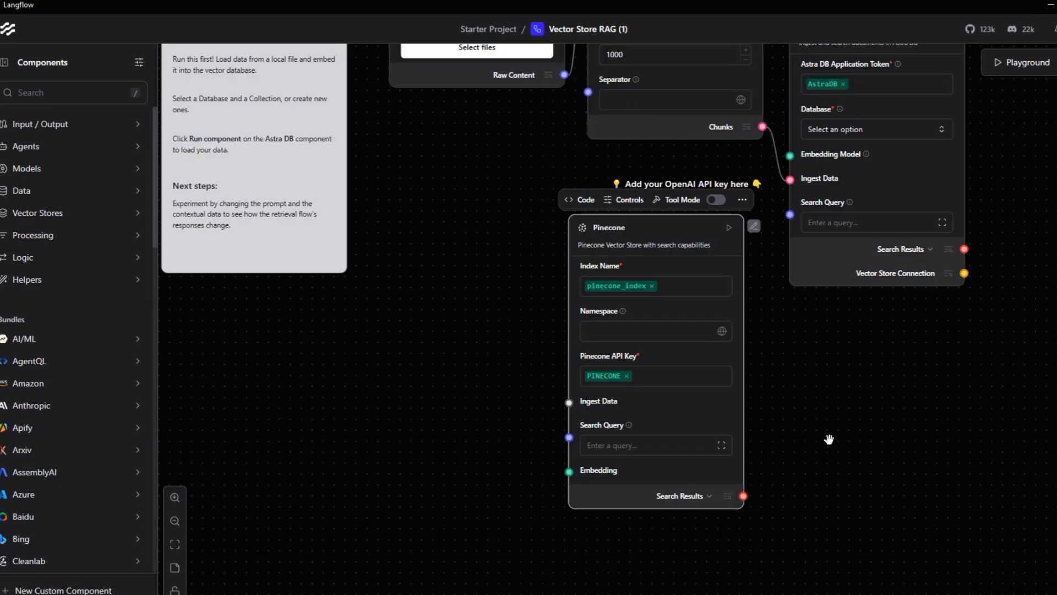
Try to run the File component without a file selected, read the build message and dismiss it.
{"action": "scroll", "coordinate": [828, 439], "scroll_direction": "down", "scroll_amount": 3}
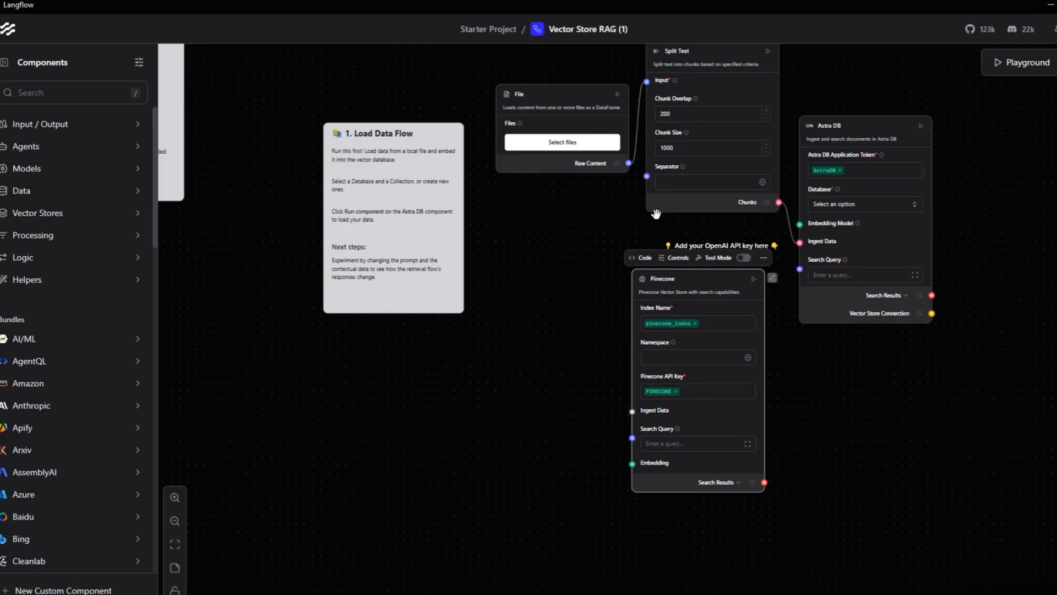
{"action": "left_click", "coordinate": [618, 98]}
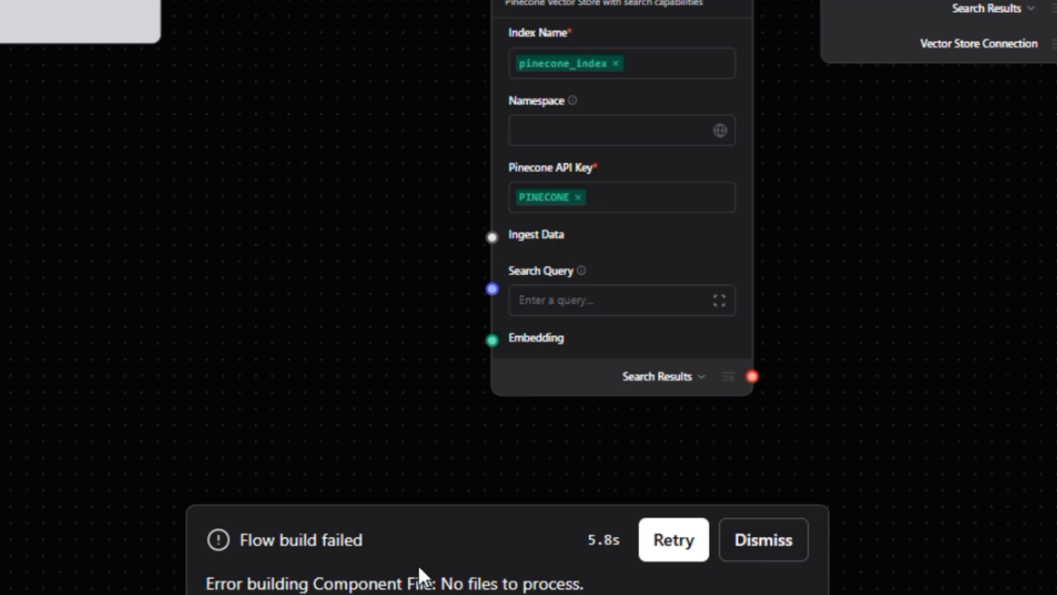
{"action": "left_click_drag", "start_coordinate": [589, 584], "coordinate": [420, 582]}
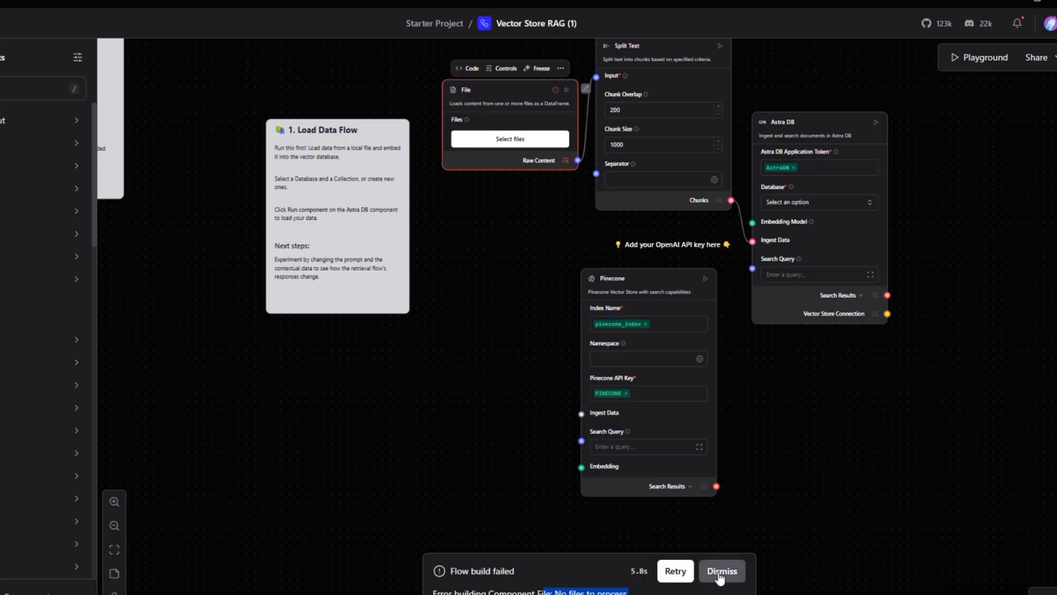
{"action": "left_click", "coordinate": [722, 572]}
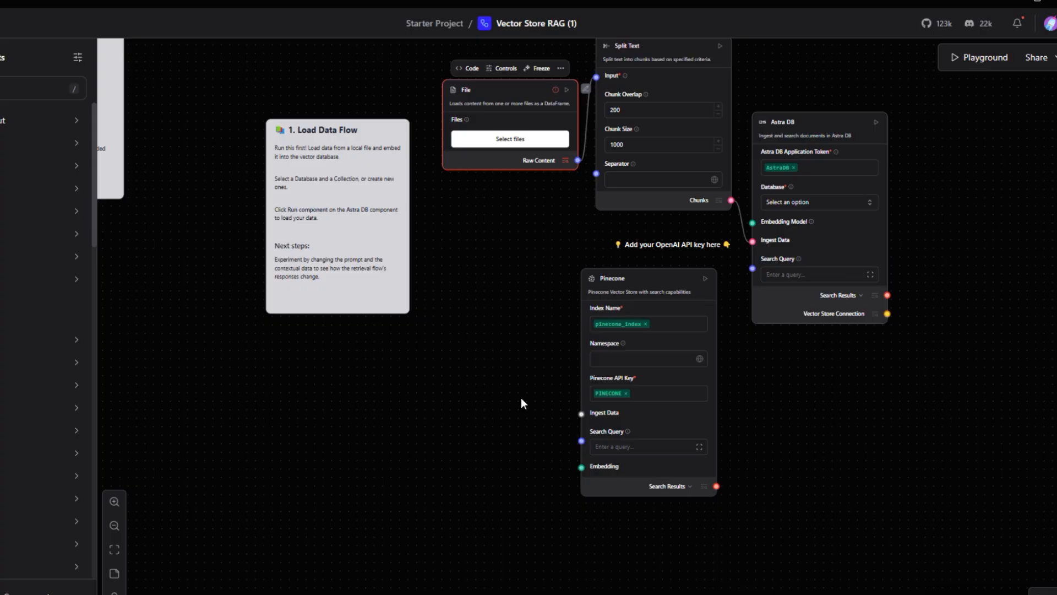
Load "Computerixed Access Group - Teens Tech Summit 25.pdf" into the File component and run it.
{"action": "left_click", "coordinate": [505, 140]}
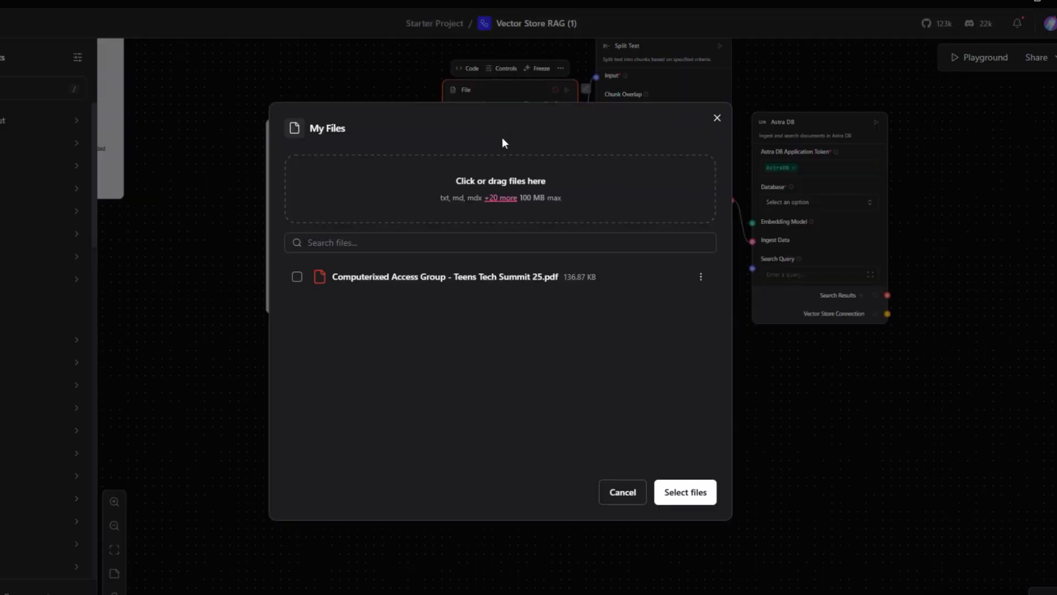
{"action": "left_click", "coordinate": [447, 280]}
{"action": "left_click", "coordinate": [683, 492]}
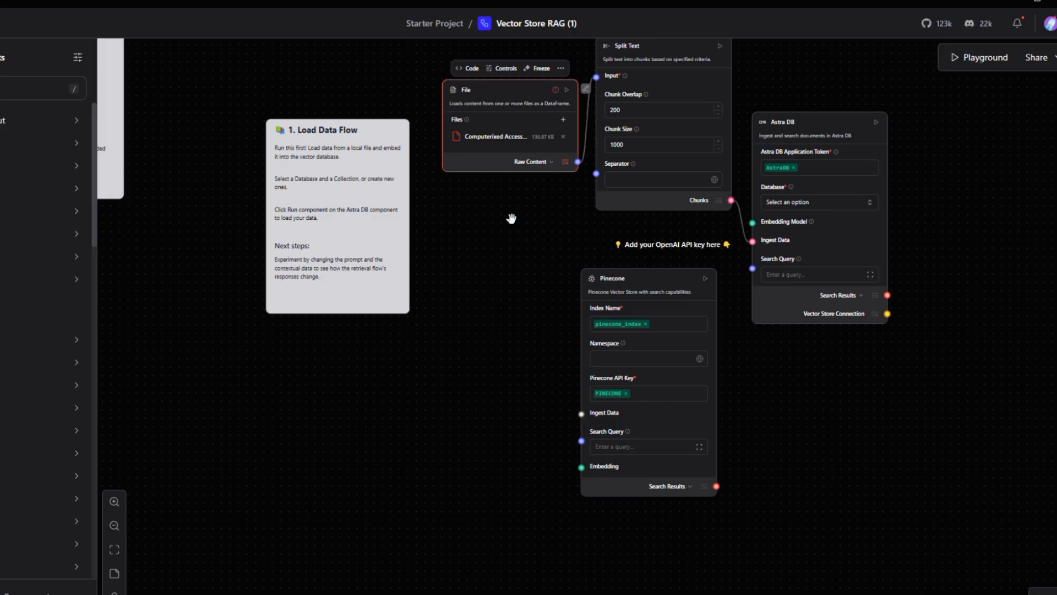
{"action": "left_click", "coordinate": [566, 91]}
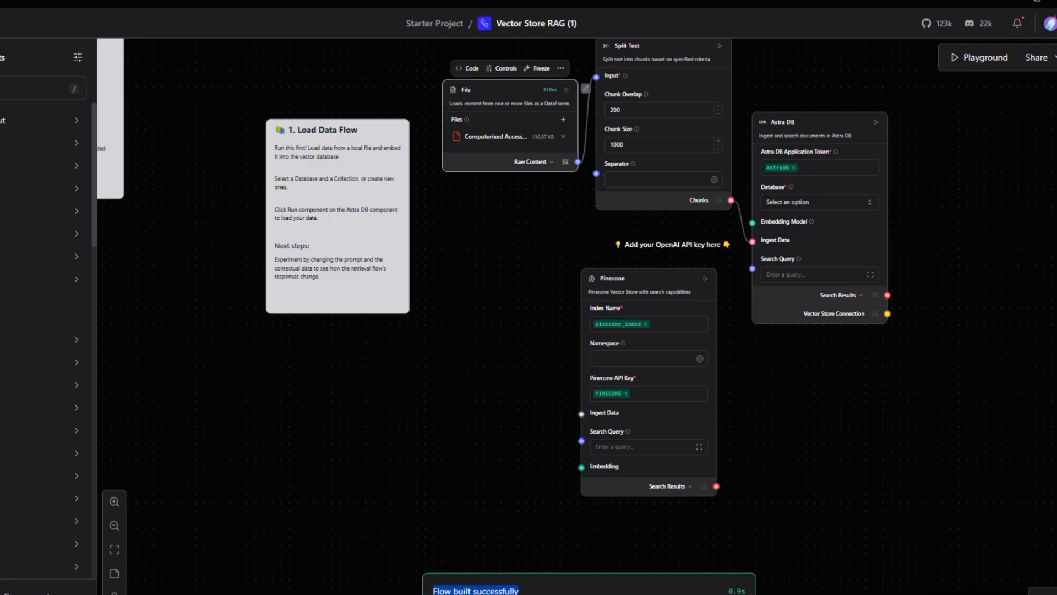
Run the Split Text component in the load data flow and dismiss the build message.
{"action": "left_click", "coordinate": [474, 471]}
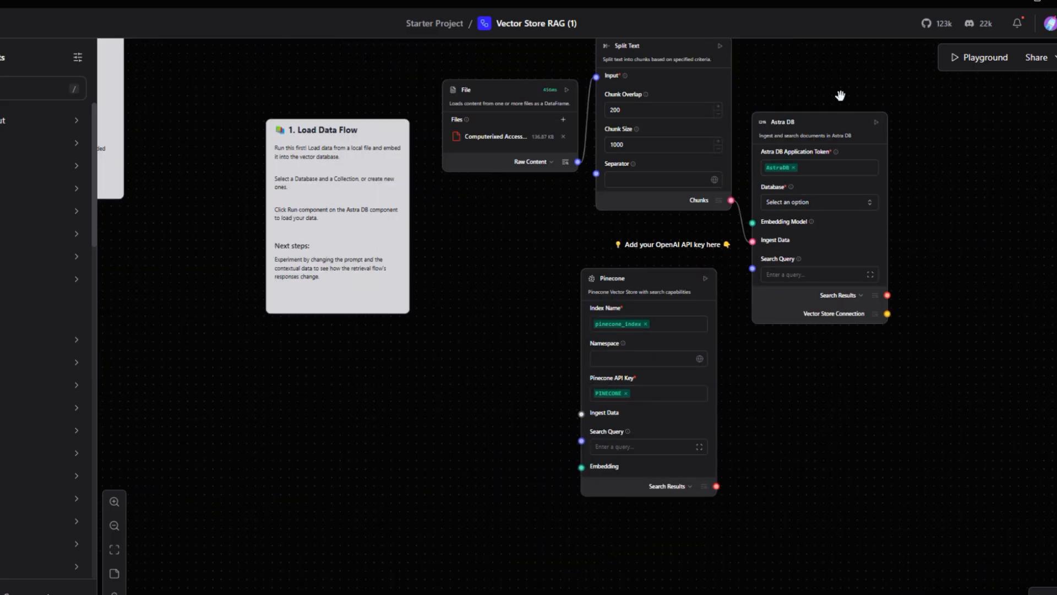
{"action": "left_click_drag", "start_coordinate": [840, 96], "coordinate": [824, 159]}
{"action": "left_click", "coordinate": [723, 130]}
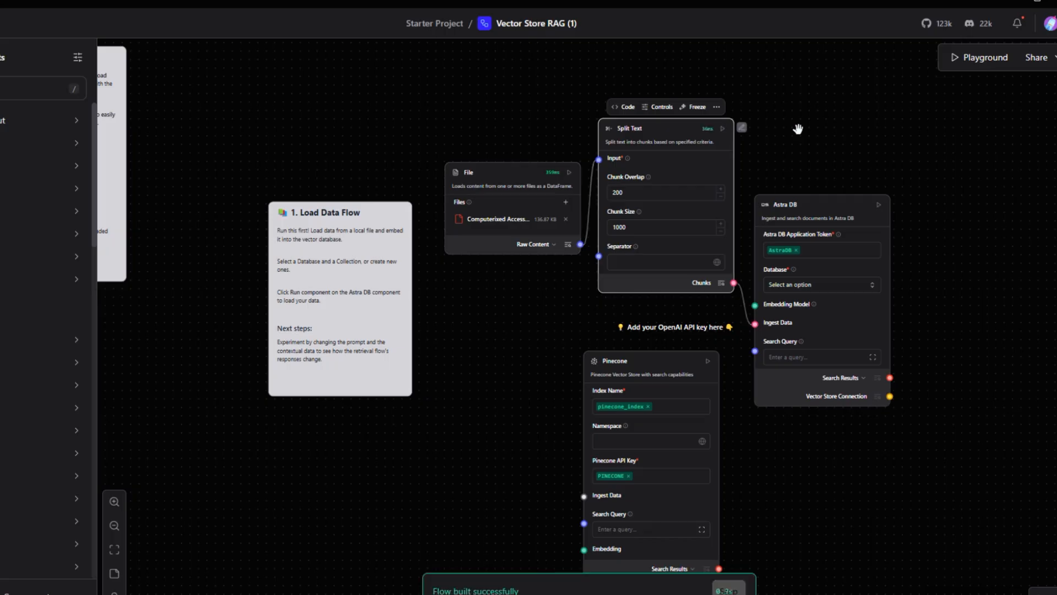
{"action": "left_click", "coordinate": [516, 402]}
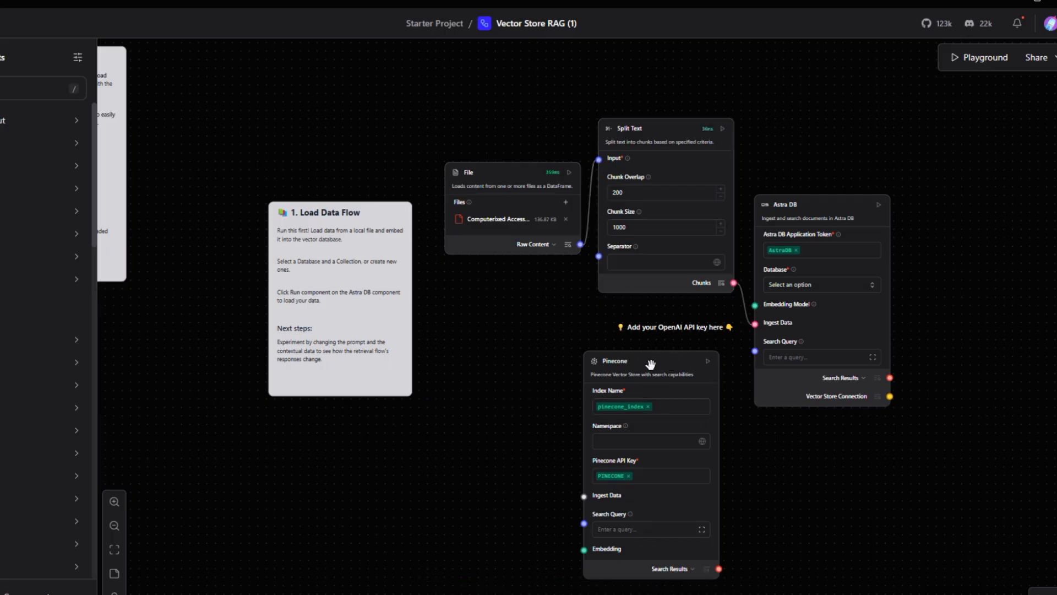
Nudge and run the Pinecone component, and connect its Search Results output to the Astra DB component's Ingest Data input.
{"action": "left_click_drag", "start_coordinate": [650, 361], "coordinate": [653, 354]}
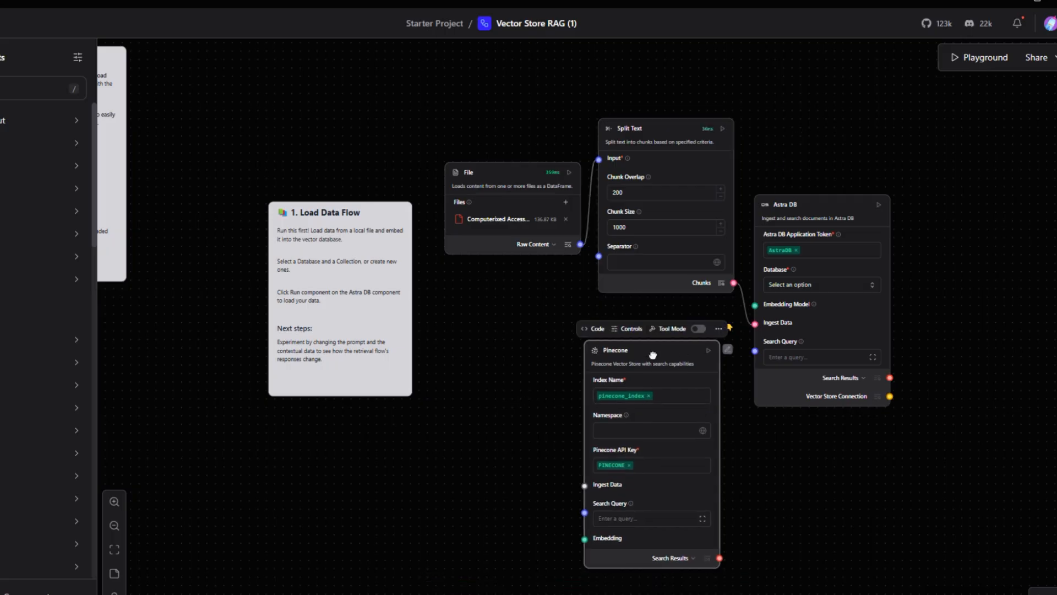
{"action": "left_click", "coordinate": [738, 404]}
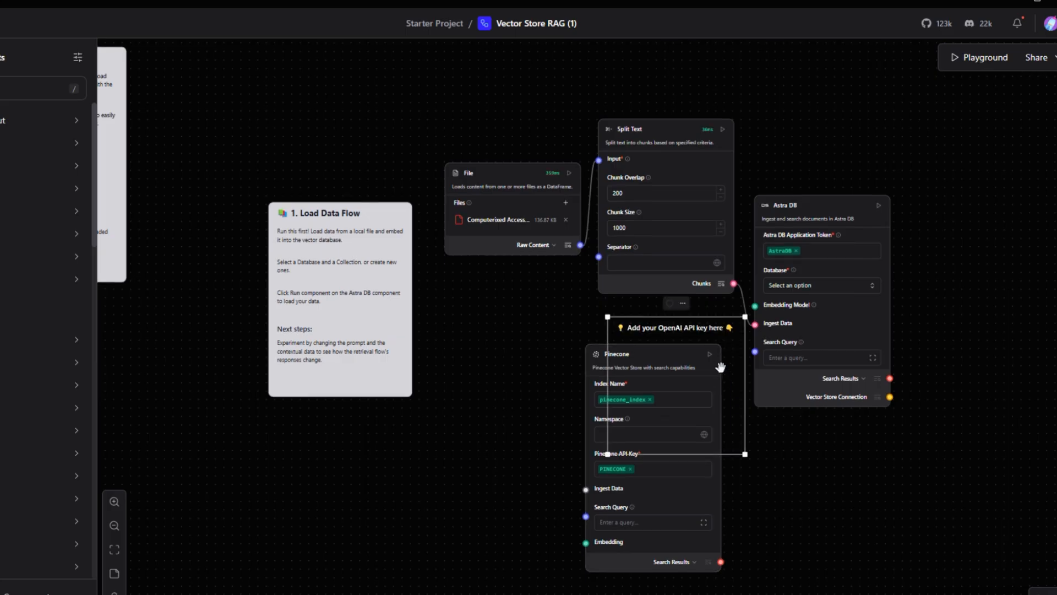
{"action": "left_click", "coordinate": [529, 363]}
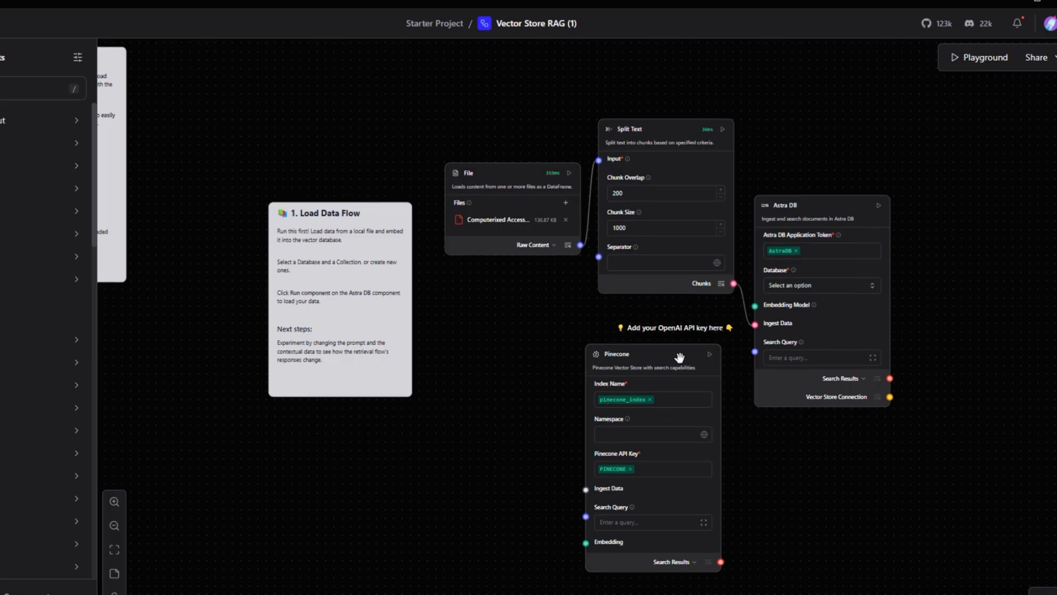
{"action": "left_click", "coordinate": [710, 354]}
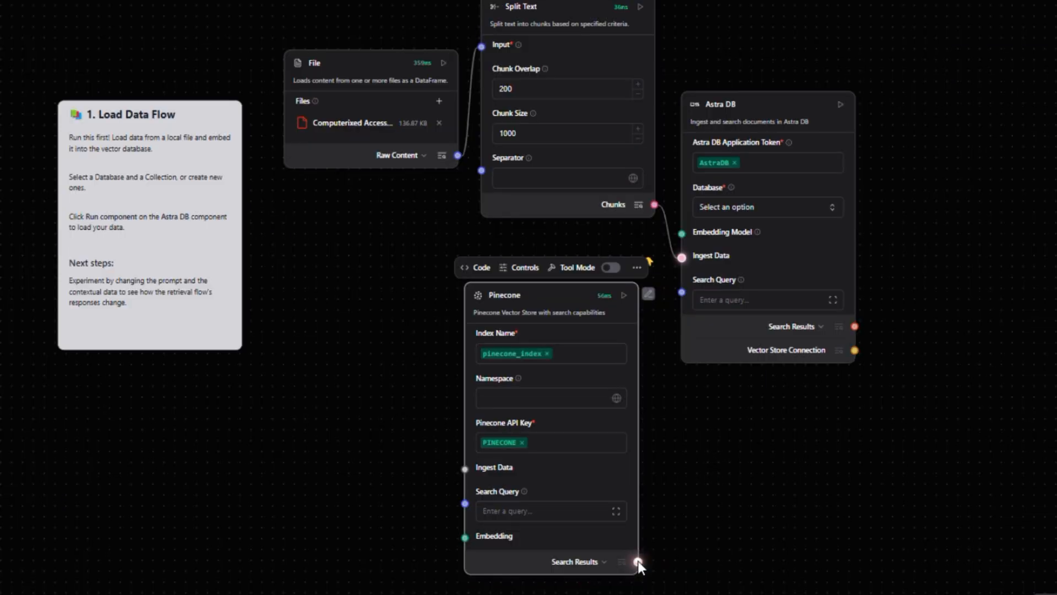
{"action": "left_click_drag", "start_coordinate": [638, 561], "coordinate": [683, 256]}
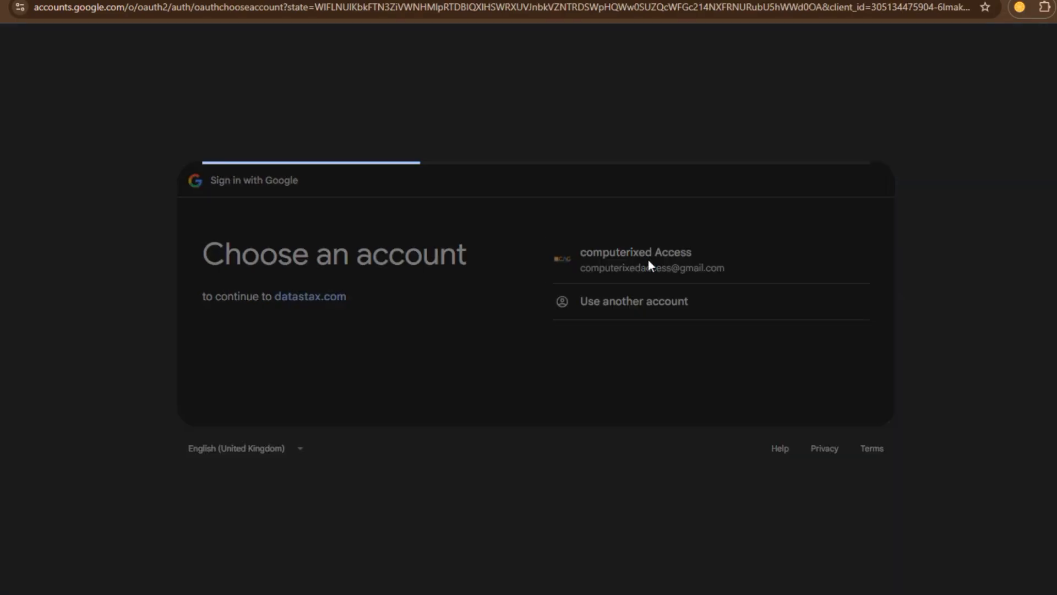
Sign in to DataStax with the Google account and accept the terms and policies.
{"action": "left_click", "coordinate": [648, 260]}
{"action": "left_click", "coordinate": [774, 444]}
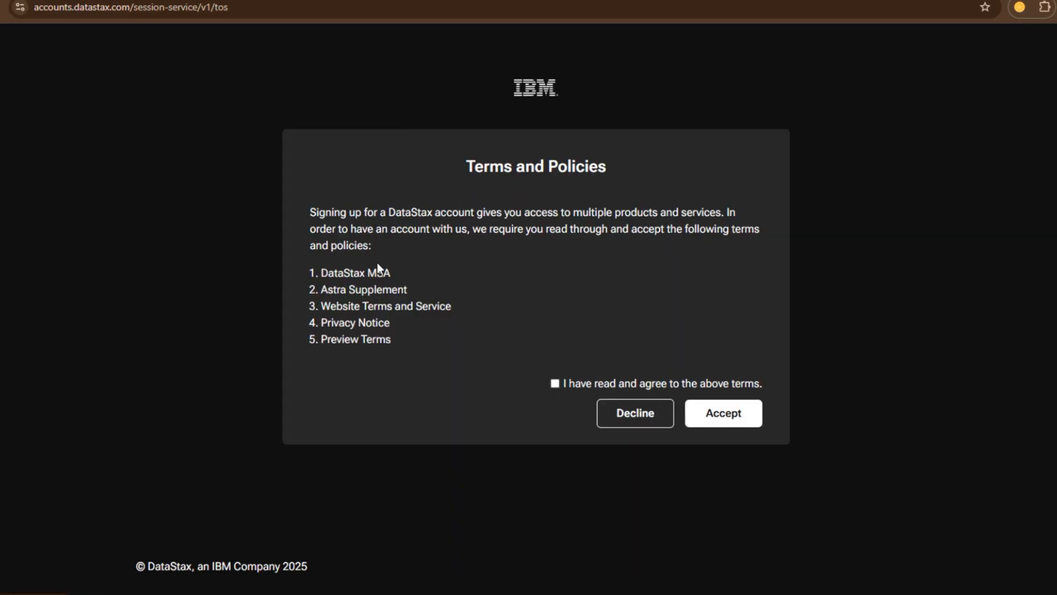
{"action": "left_click", "coordinate": [555, 383]}
{"action": "left_click", "coordinate": [718, 418]}
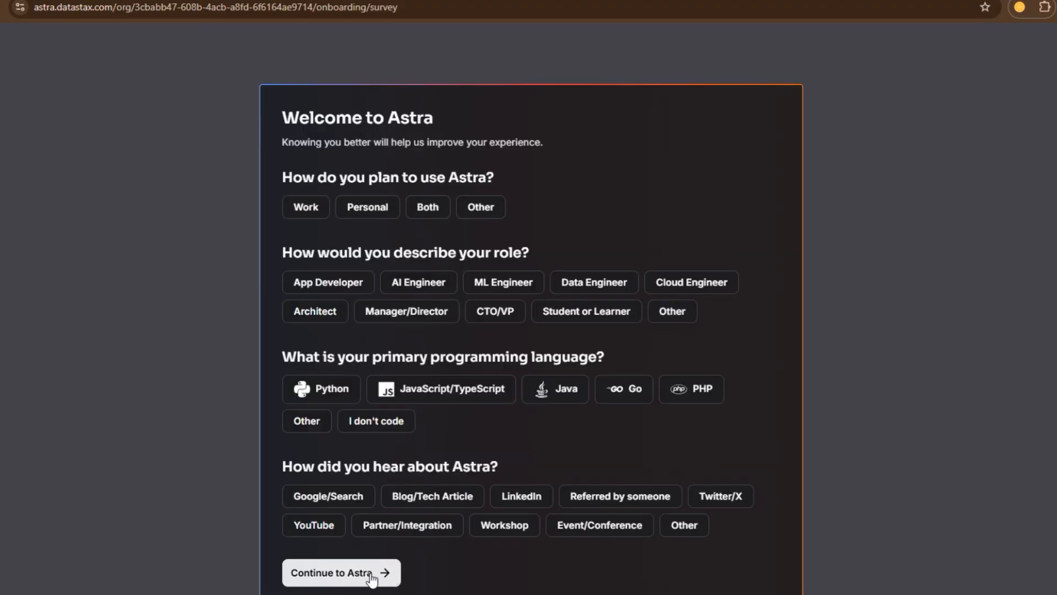
Complete the Astra welcome survey with Personal use, Student or Learner, Python and Other as the referral source, and continue to Astra.
{"action": "left_click", "coordinate": [370, 574]}
{"action": "left_click", "coordinate": [368, 207]}
{"action": "left_click", "coordinate": [672, 311]}
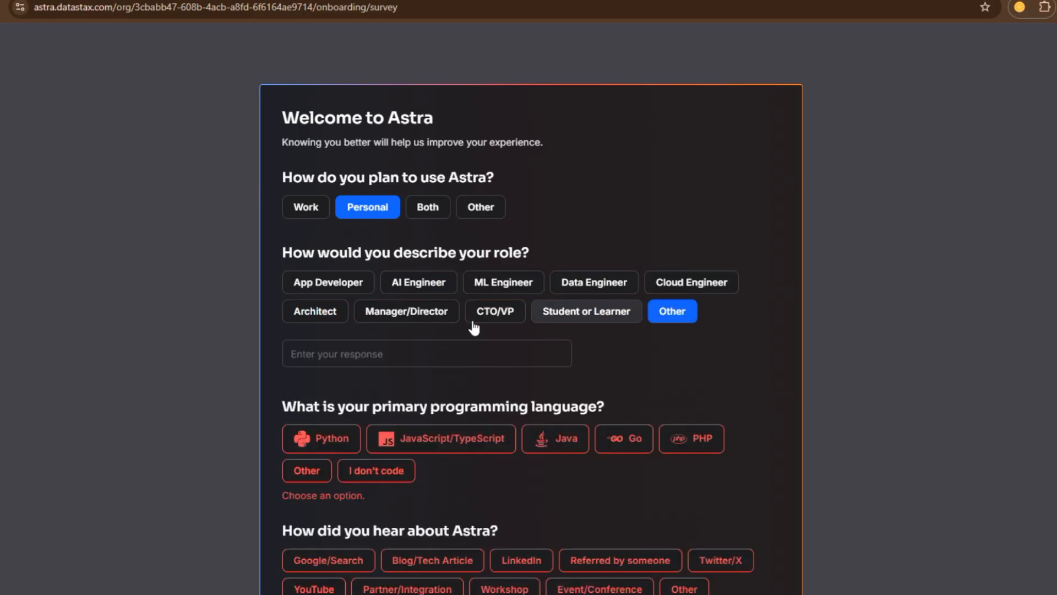
{"action": "left_click", "coordinate": [587, 309]}
{"action": "left_click", "coordinate": [321, 388]}
{"action": "scroll", "coordinate": [331, 448], "scroll_direction": "down", "scroll_amount": 1}
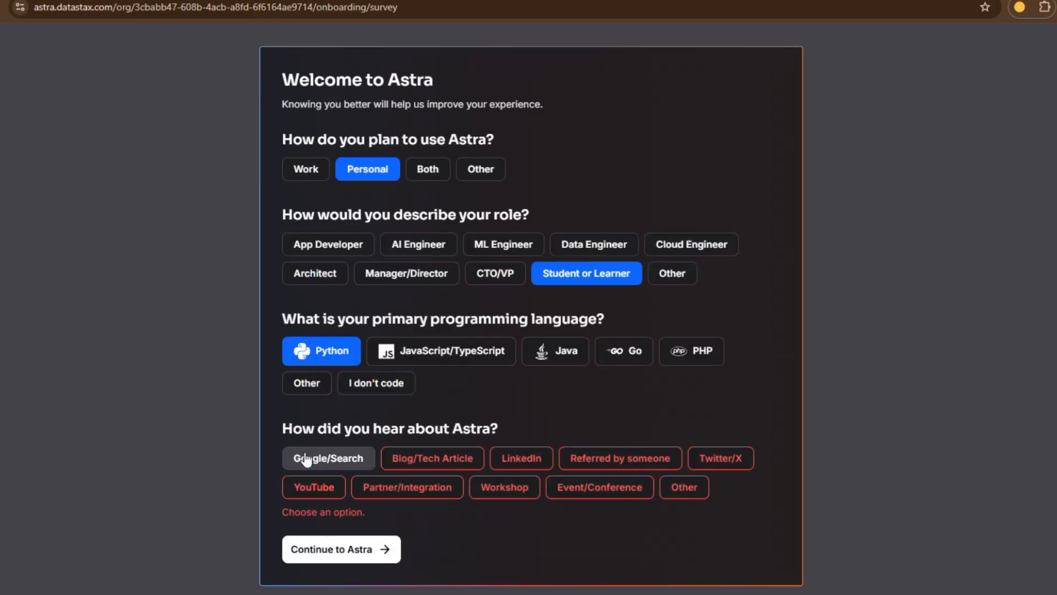
{"action": "left_click", "coordinate": [684, 487]}
{"action": "type", "text": "Langf"}
{"action": "left_click", "coordinate": [341, 578]}
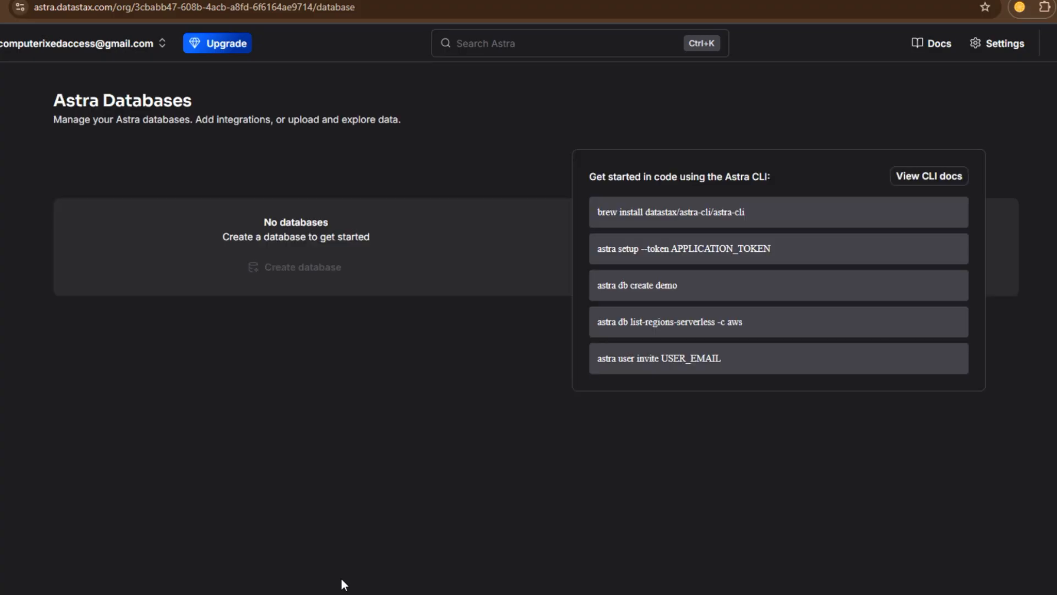
Create a Serverless (vector) database named TestDB with Google Cloud as the provider and an available region.
{"action": "left_click", "coordinate": [296, 348]}
{"action": "type", "text": "TestDB"}
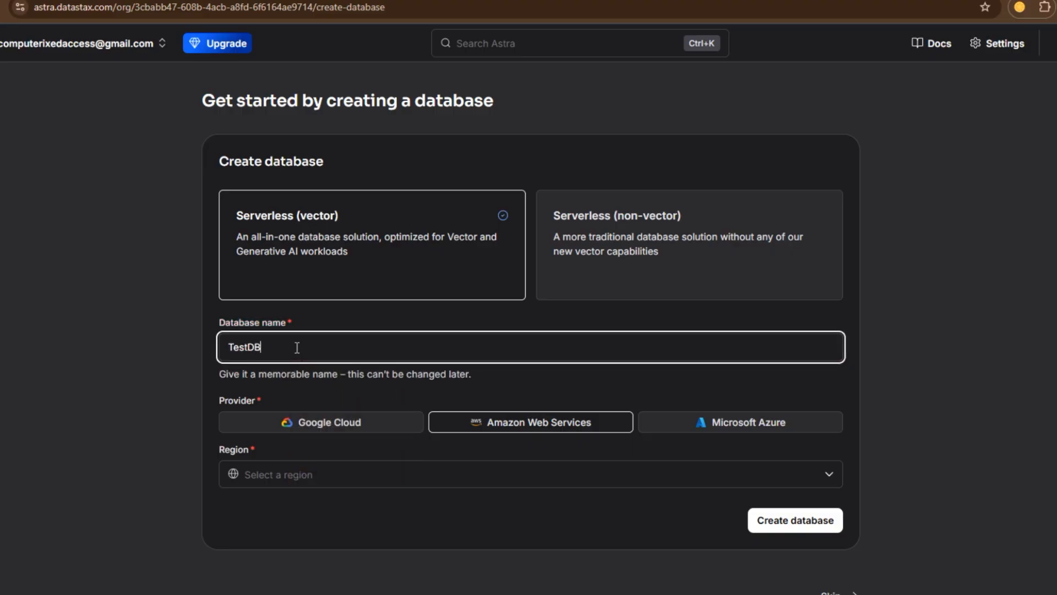
{"action": "left_click", "coordinate": [330, 422]}
{"action": "left_click", "coordinate": [350, 479]}
{"action": "left_click", "coordinate": [336, 543]}
{"action": "left_click", "coordinate": [784, 520]}
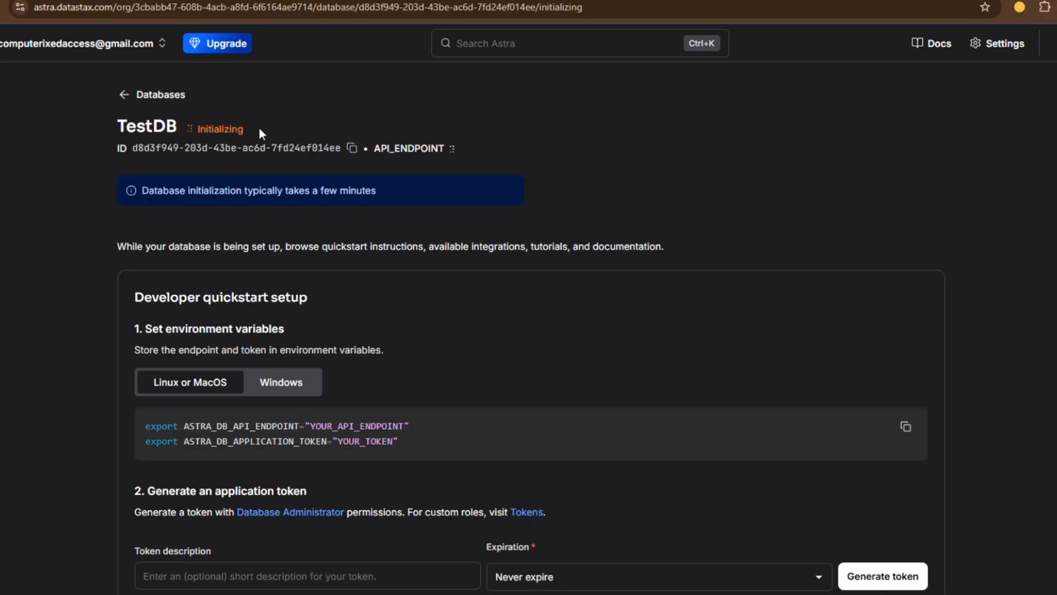
Generate an application token for TestDB that never expires, reveal it and copy it.
{"action": "scroll", "coordinate": [855, 200], "scroll_direction": "down", "scroll_amount": 3}
{"action": "scroll", "coordinate": [859, 188], "scroll_direction": "down", "scroll_amount": 5}
{"action": "left_click", "coordinate": [877, 163]}
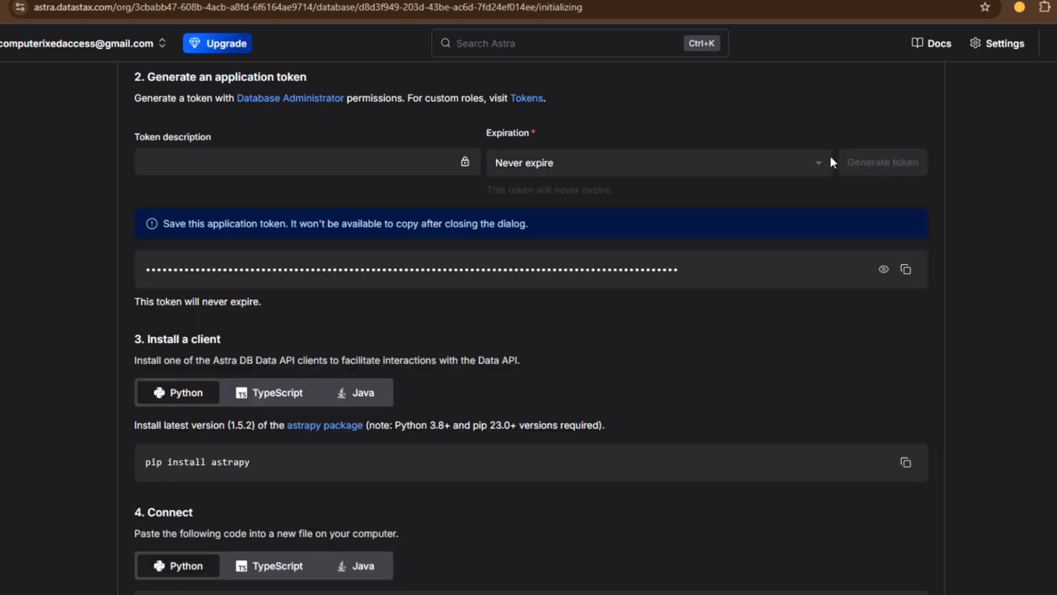
{"action": "left_click", "coordinate": [884, 269]}
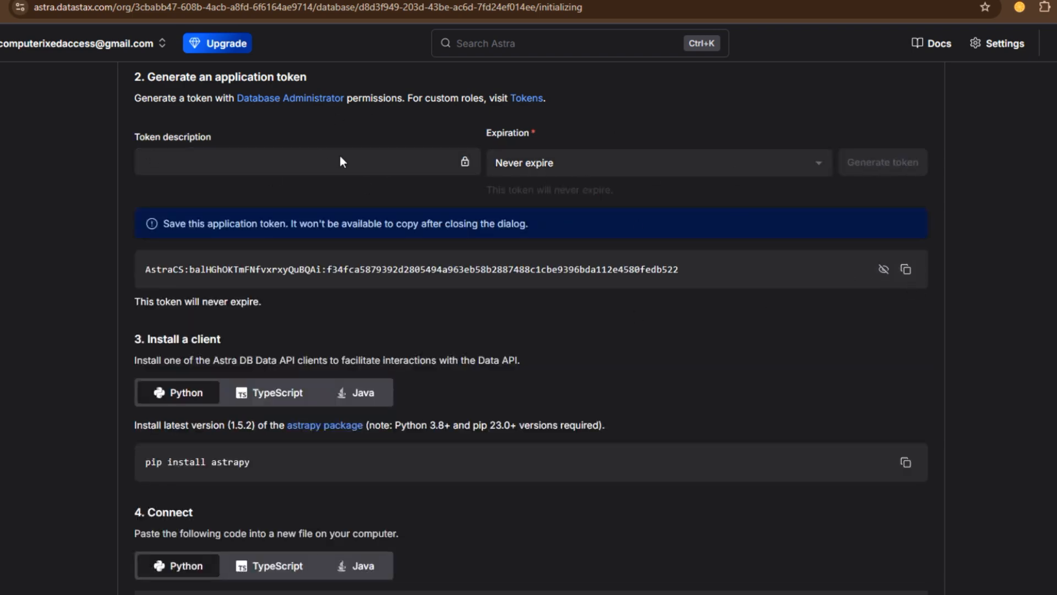
{"action": "left_click", "coordinate": [906, 269]}
{"action": "scroll", "coordinate": [531, 323], "scroll_direction": "down", "scroll_amount": 4}
{"action": "scroll", "coordinate": [531, 322], "scroll_direction": "up", "scroll_amount": 15}
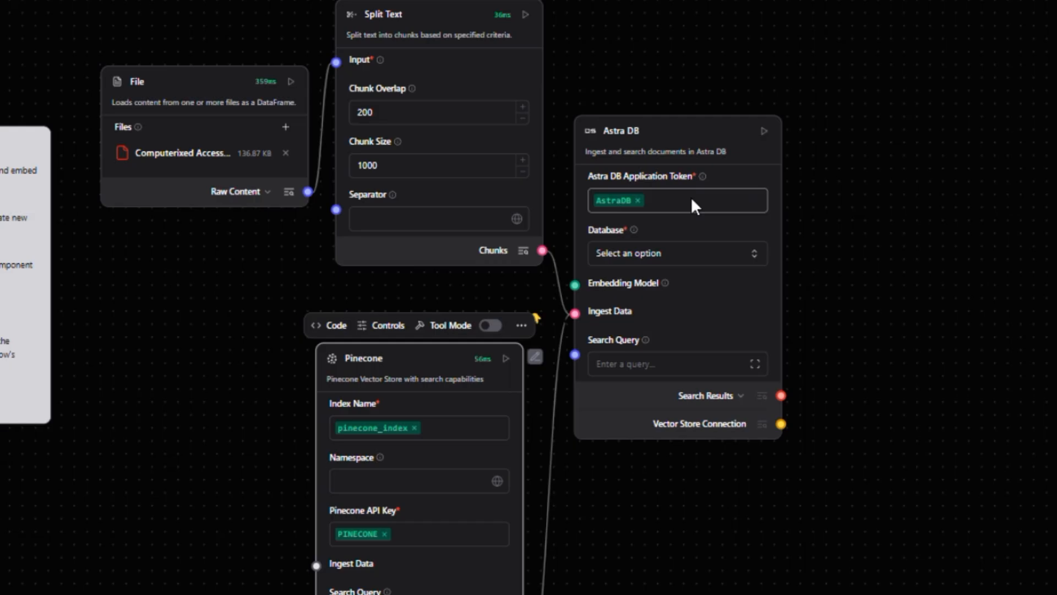
Reselect AstraDB as the Astra DB token variable, inspect the Create Variable form without saving, and open the component's Database options.
{"action": "left_click", "coordinate": [637, 200]}
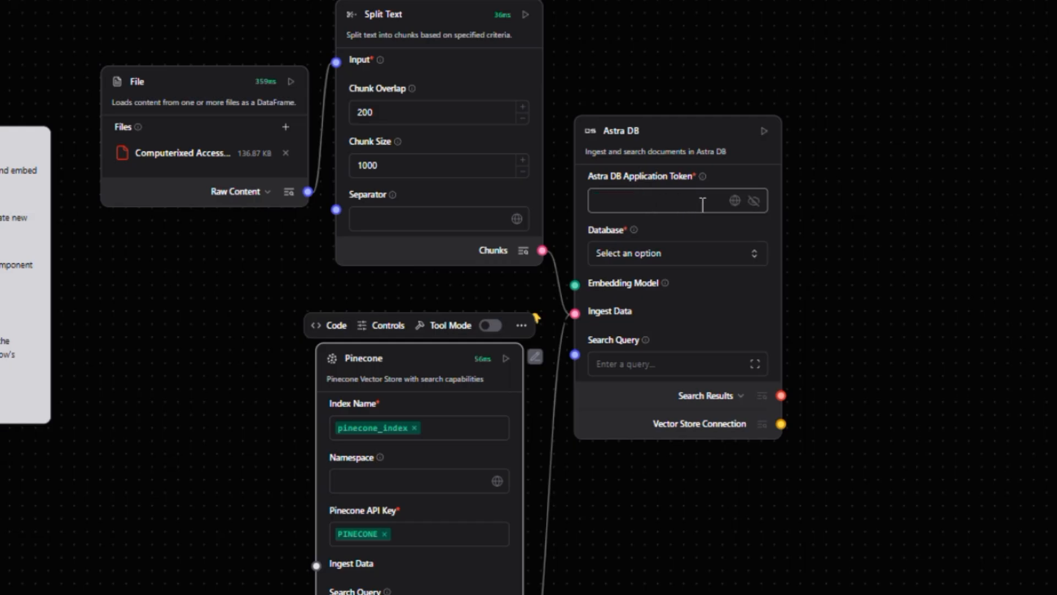
{"action": "left_click", "coordinate": [735, 201]}
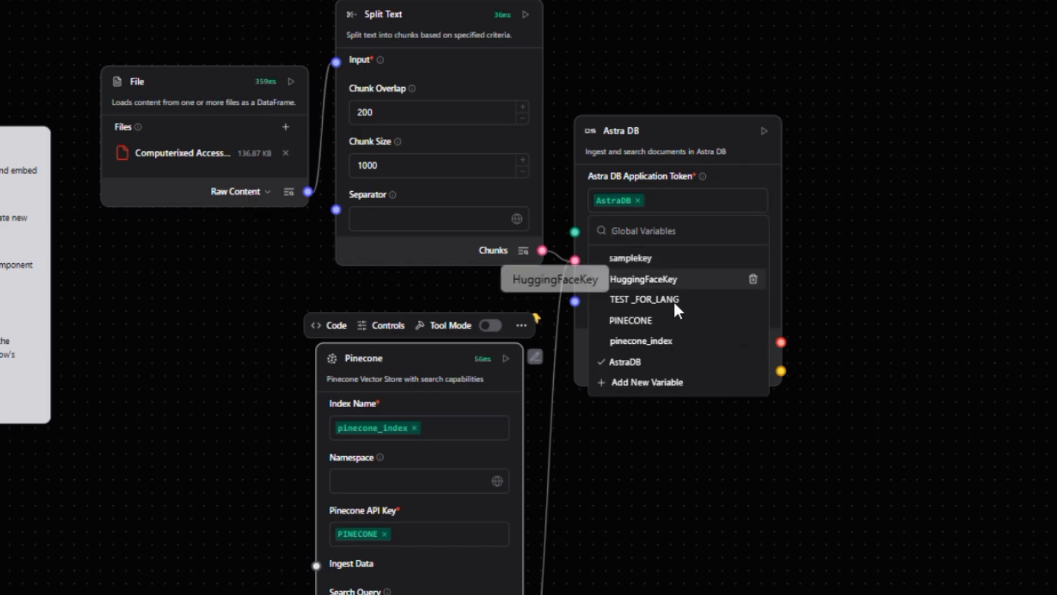
{"action": "left_click", "coordinate": [661, 382]}
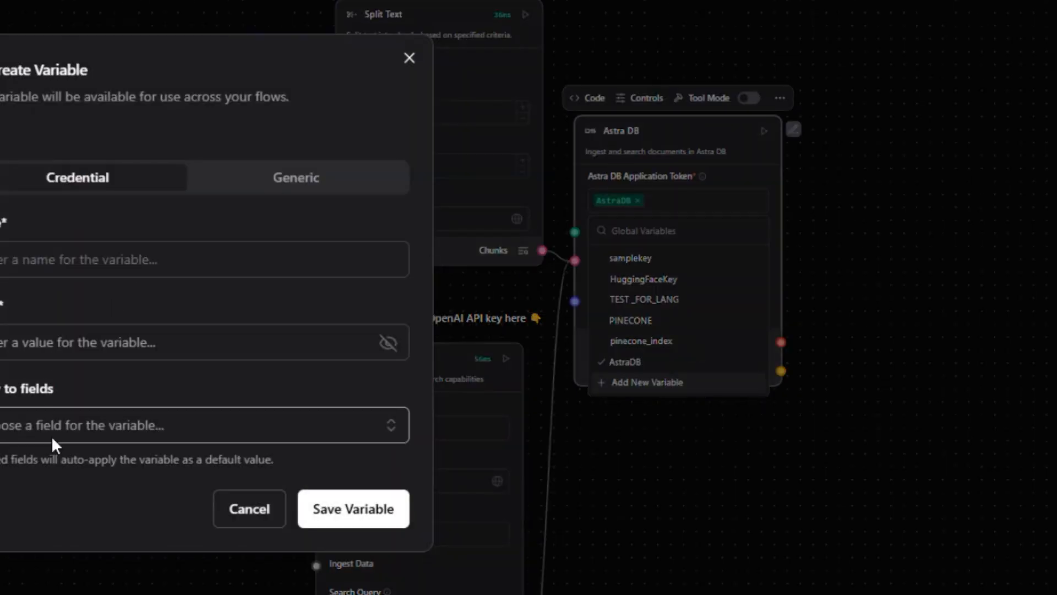
{"action": "left_click", "coordinate": [44, 337]}
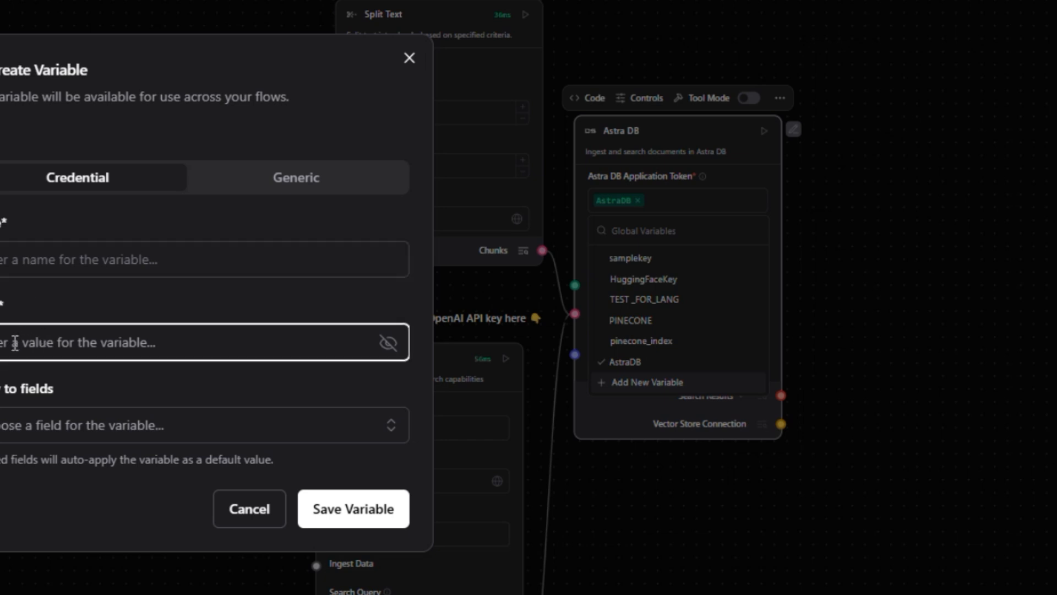
{"action": "left_click", "coordinate": [181, 425]}
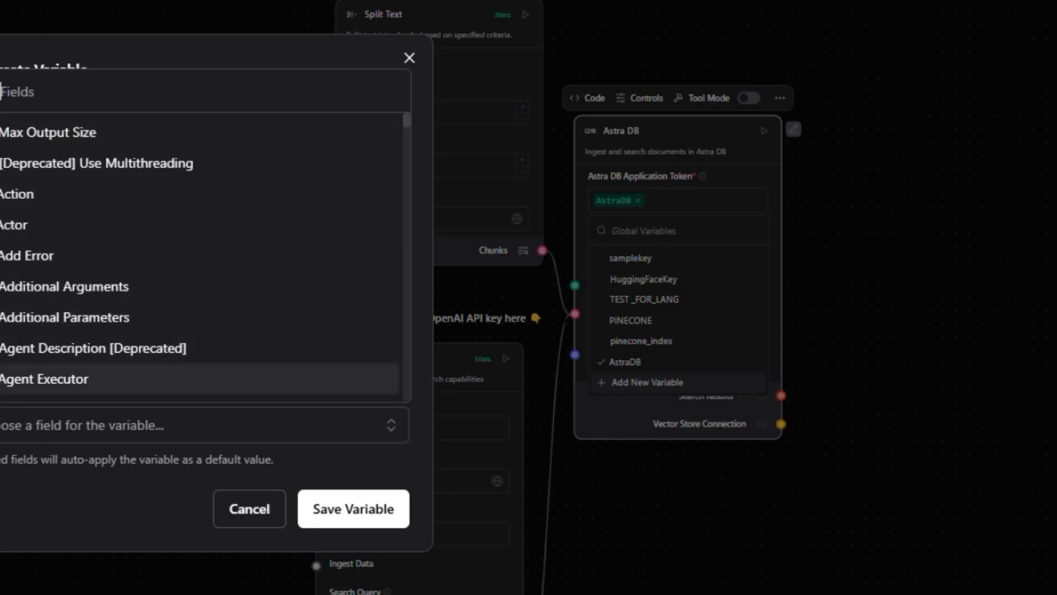
{"action": "left_click", "coordinate": [407, 55]}
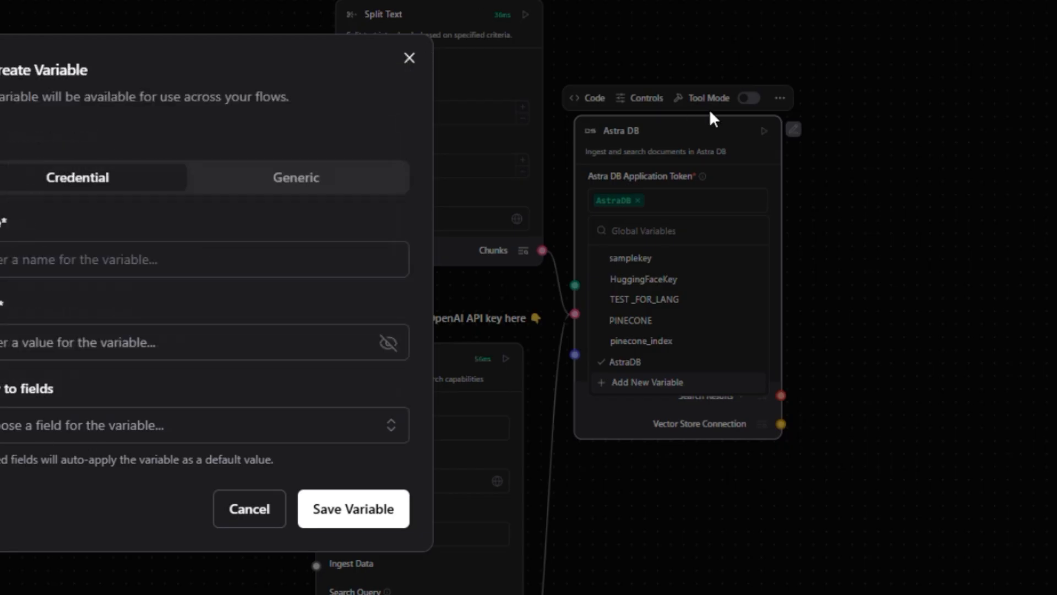
{"action": "left_click", "coordinate": [854, 255]}
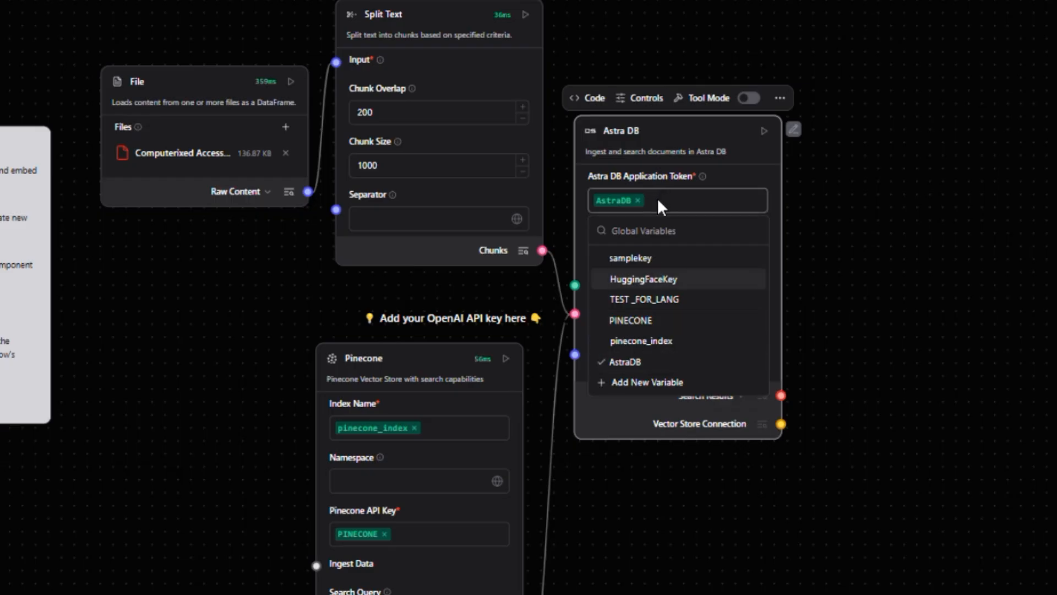
{"action": "left_click", "coordinate": [833, 314]}
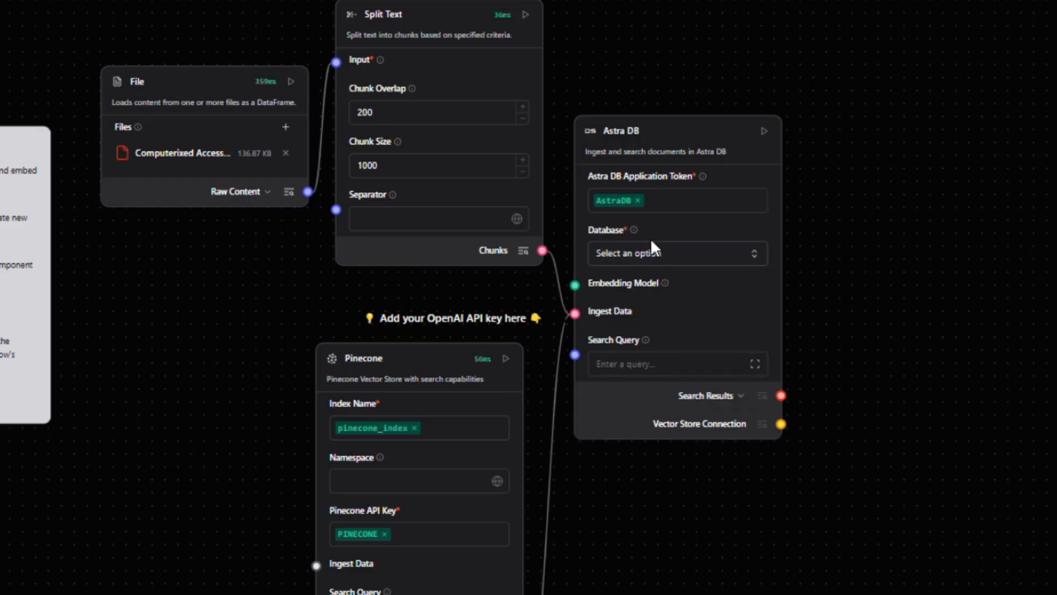
{"action": "scroll", "coordinate": [814, 283], "scroll_direction": "up", "scroll_amount": 5}
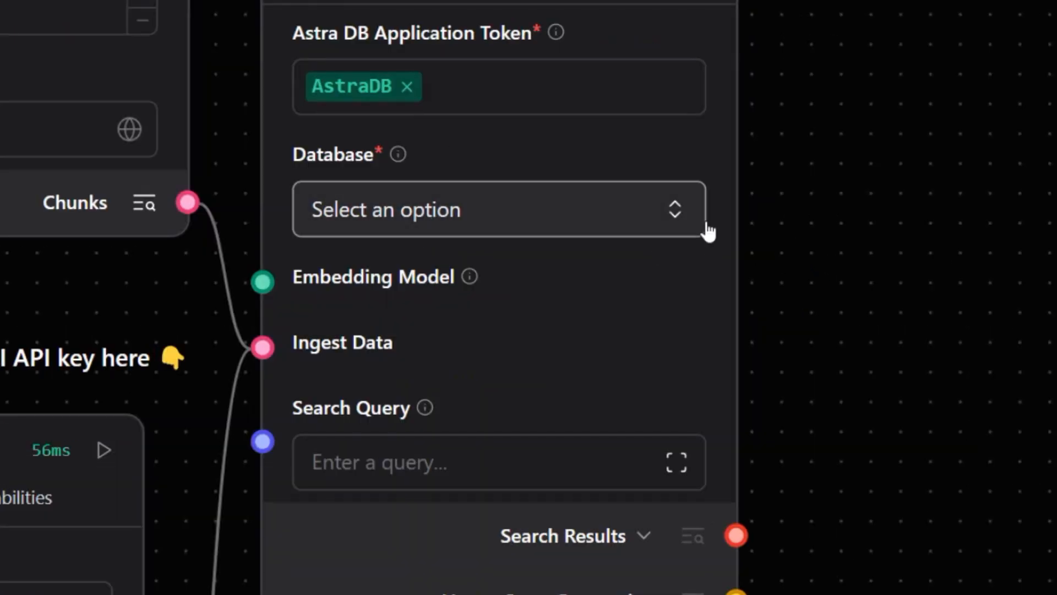
{"action": "left_click", "coordinate": [483, 210]}
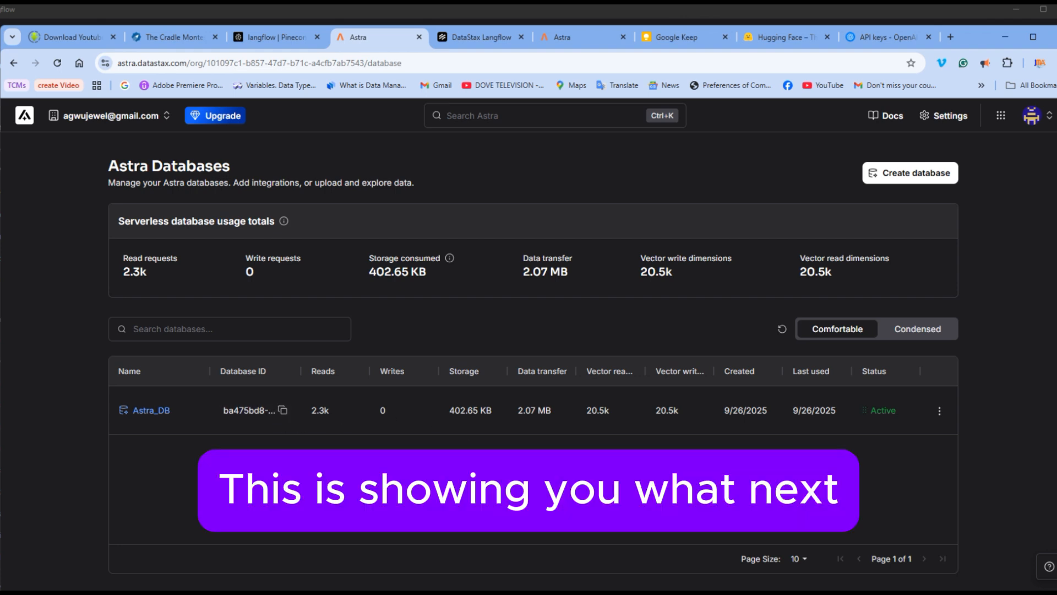
Examine the Astra_DB database's metrics, details and data containers in the Astra console, and return to the Astra DB component in Langflow.
{"action": "left_click", "coordinate": [149, 411]}
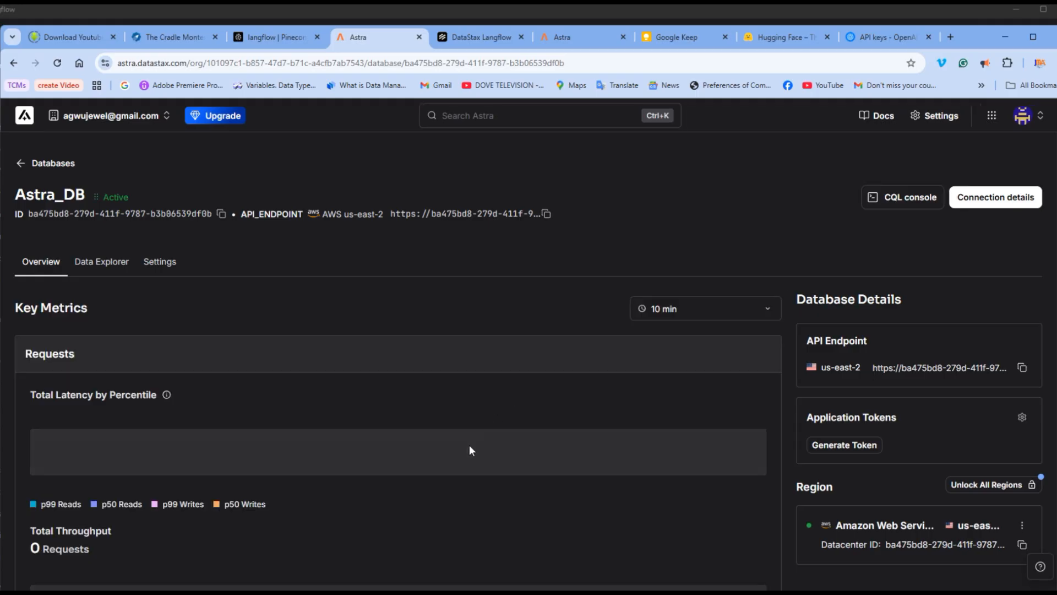
{"action": "scroll", "coordinate": [469, 445], "scroll_direction": "down", "scroll_amount": 5}
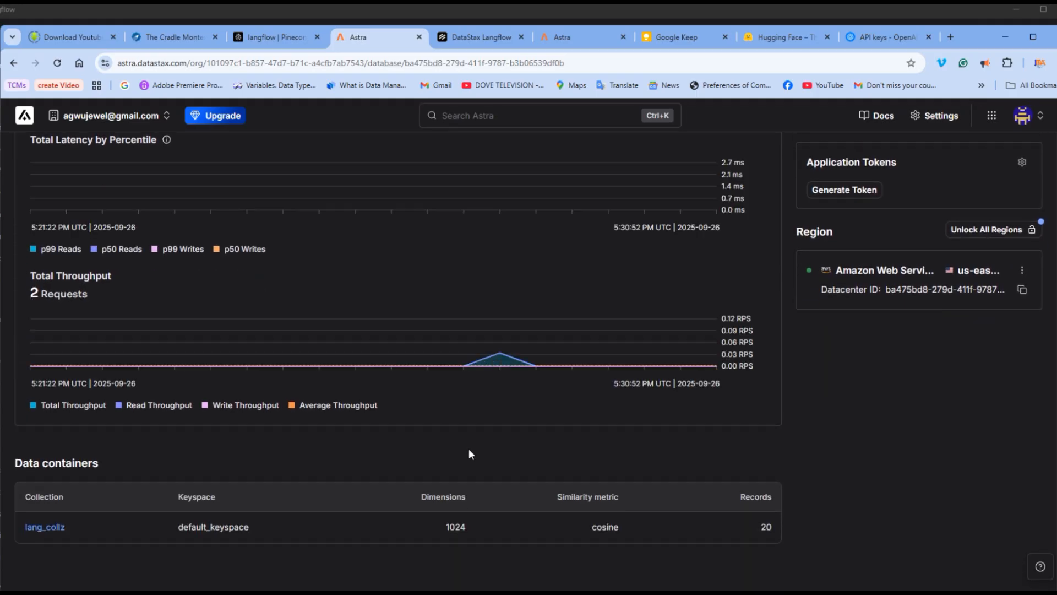
{"action": "scroll", "coordinate": [477, 452], "scroll_direction": "up", "scroll_amount": 2}
{"action": "scroll", "coordinate": [476, 450], "scroll_direction": "down", "scroll_amount": 1}
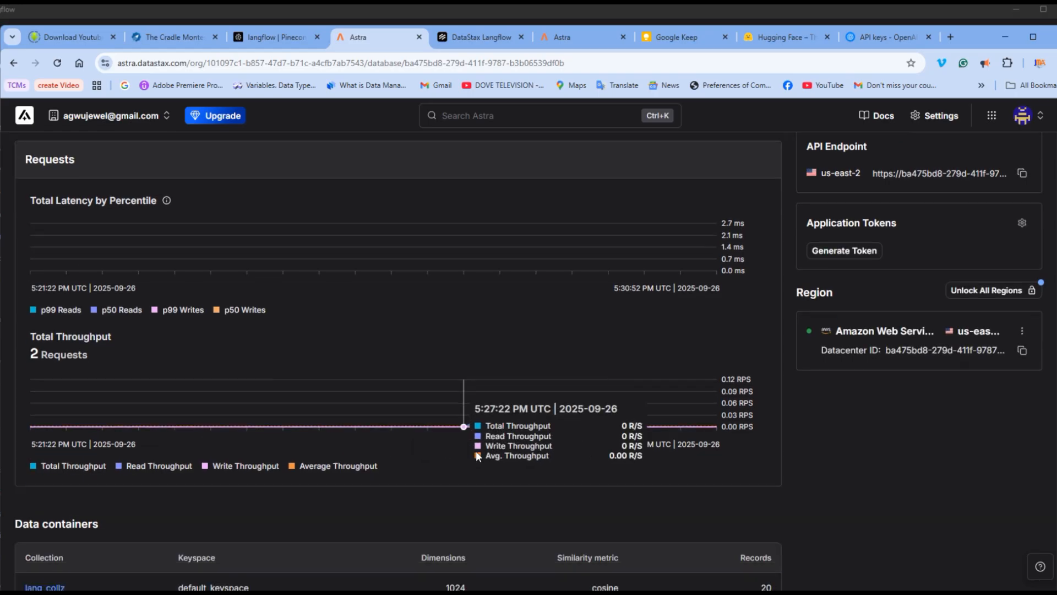
{"action": "scroll", "coordinate": [434, 501], "scroll_direction": "down", "scroll_amount": 1}
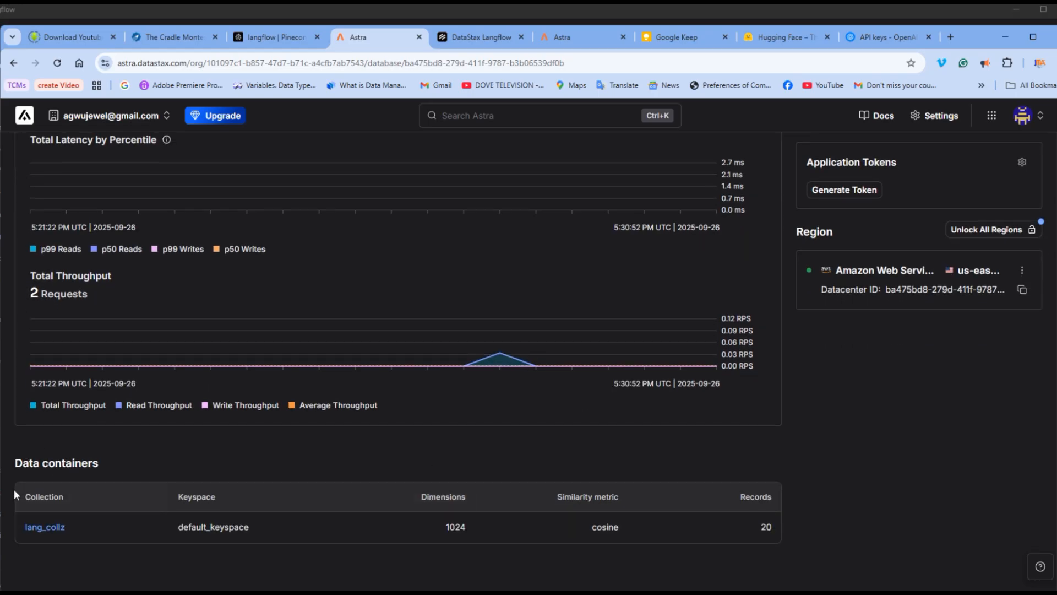
{"action": "scroll", "coordinate": [492, 498], "scroll_direction": "up", "scroll_amount": 4}
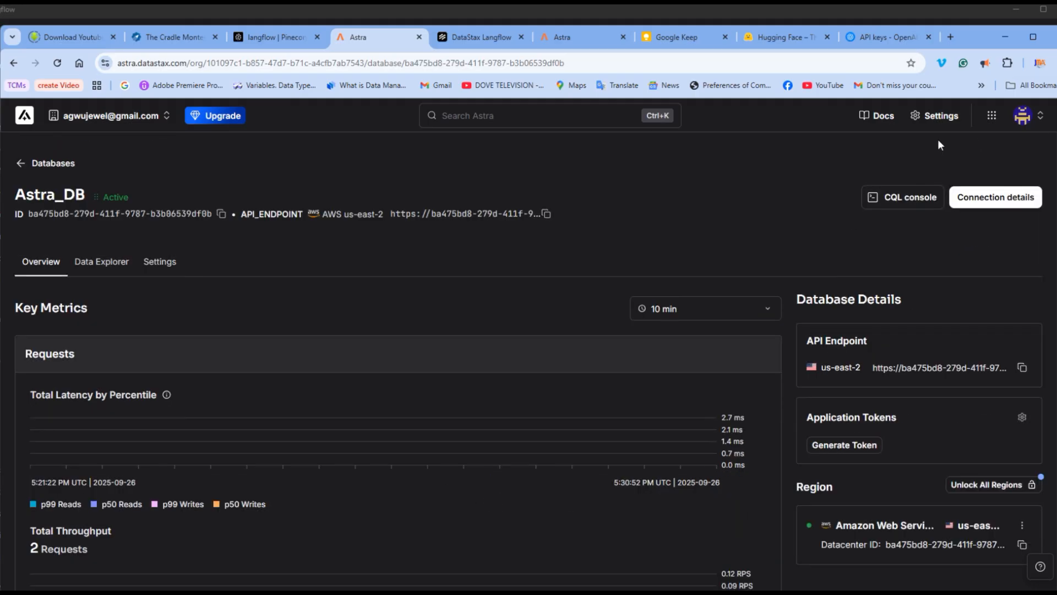
{"action": "left_click", "coordinate": [1011, 39]}
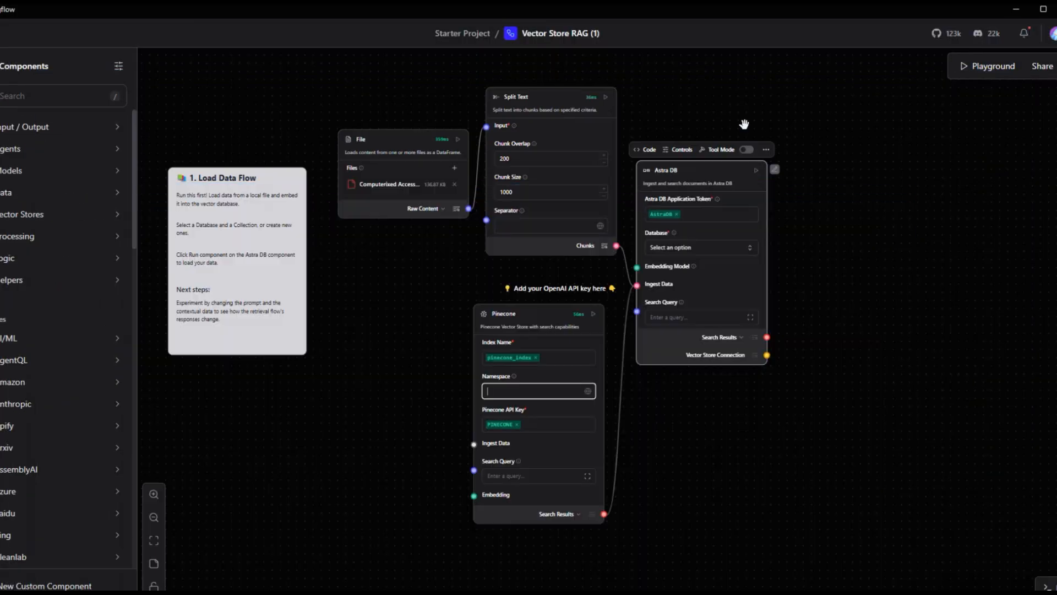
{"action": "scroll", "coordinate": [861, 347], "scroll_direction": "up", "scroll_amount": 5}
{"action": "scroll", "coordinate": [861, 346], "scroll_direction": "up", "scroll_amount": 1}
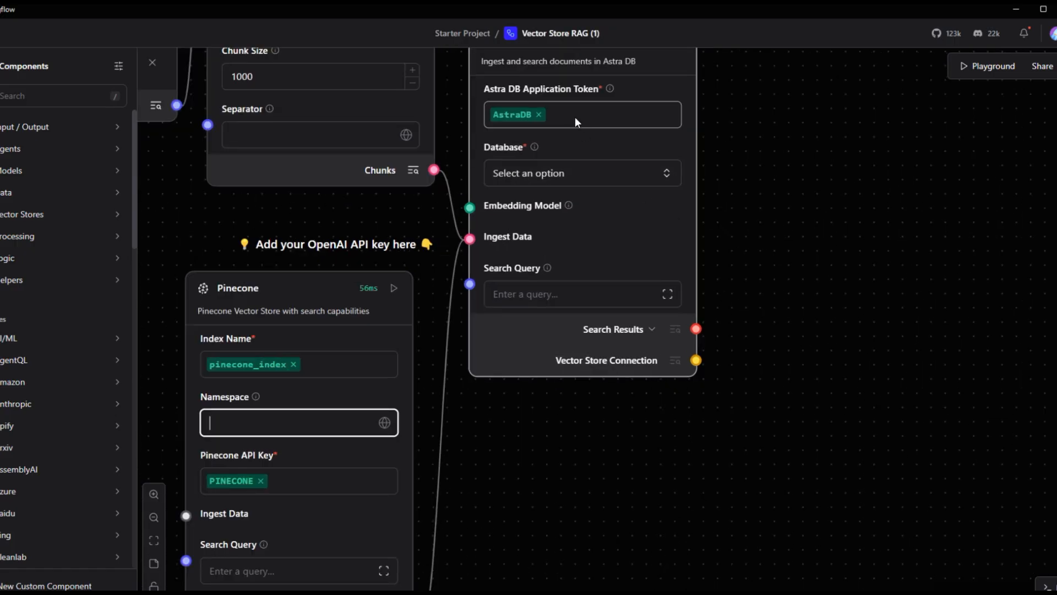
Select Astra_DB as the database of the load data flow's Astra DB component.
{"action": "left_click", "coordinate": [575, 175]}
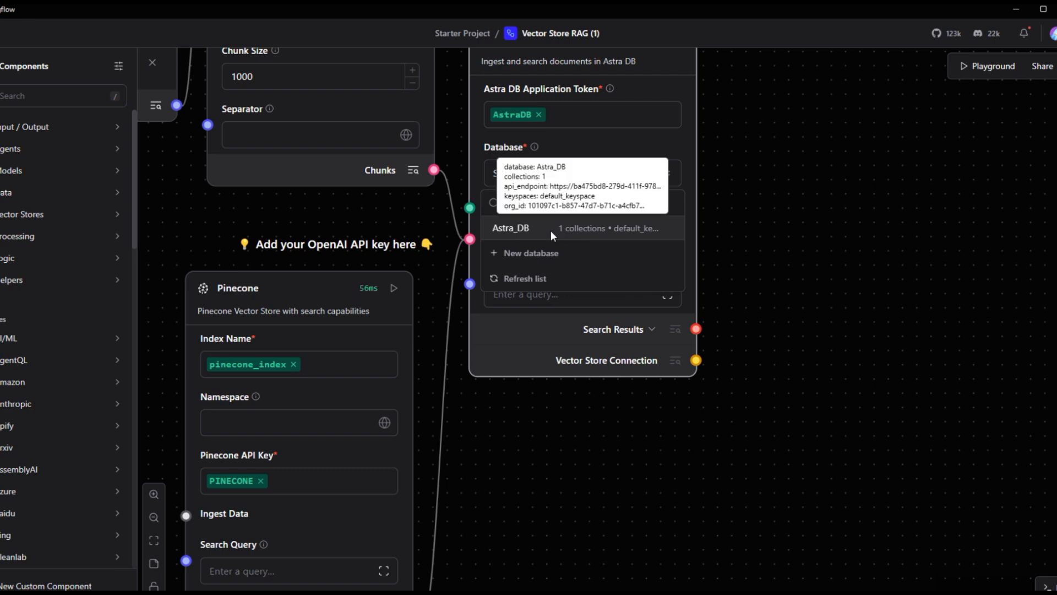
{"action": "left_click", "coordinate": [550, 230]}
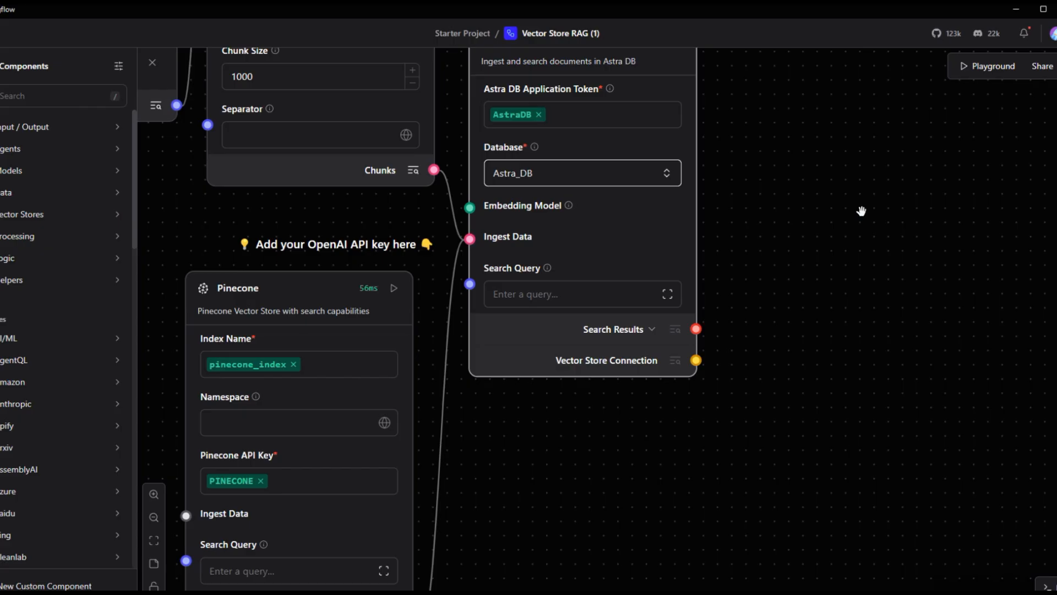
{"action": "scroll", "coordinate": [778, 245], "scroll_direction": "up", "scroll_amount": 2}
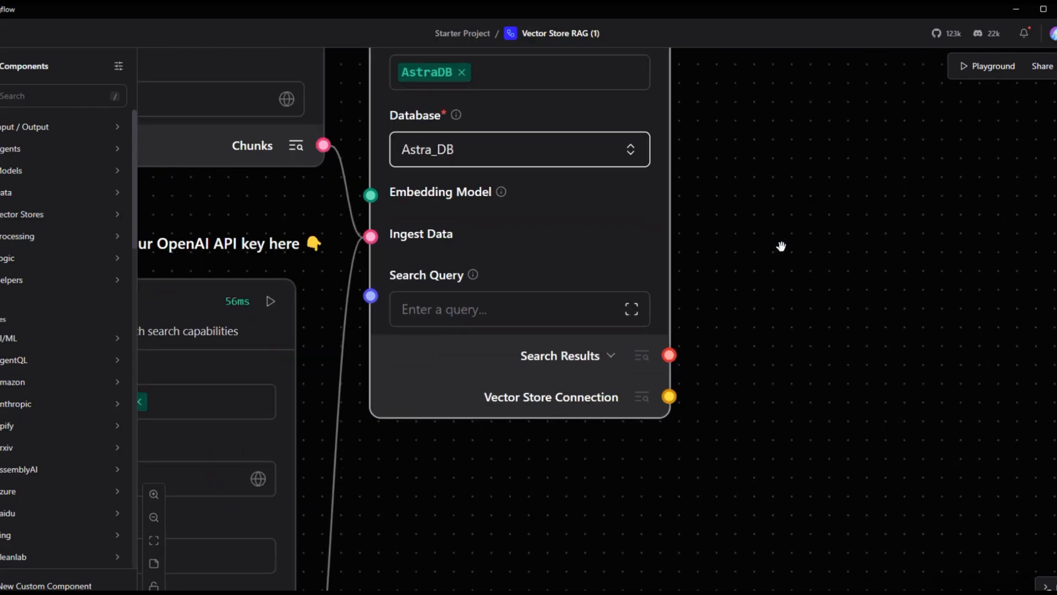
{"action": "scroll", "coordinate": [781, 246], "scroll_direction": "down", "scroll_amount": 2}
{"action": "scroll", "coordinate": [781, 245], "scroll_direction": "down", "scroll_amount": 1}
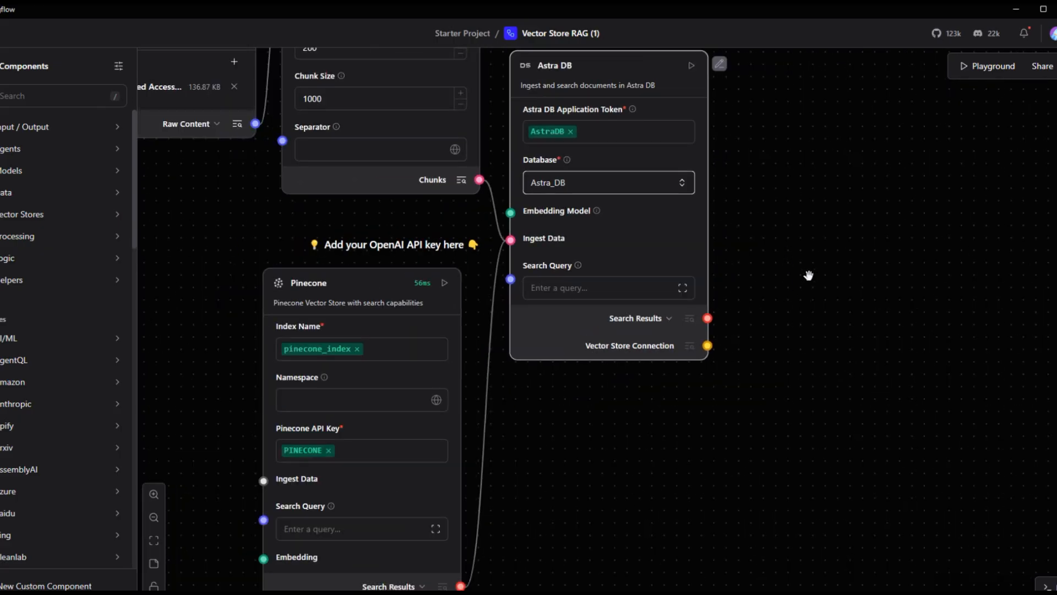
{"action": "mouse_move", "coordinate": [804, 236]}
{"action": "left_mouse_down"}
{"action": "mouse_move", "coordinate": [814, 333]}
{"action": "mouse_move", "coordinate": [788, 246]}
{"action": "left_mouse_up"}
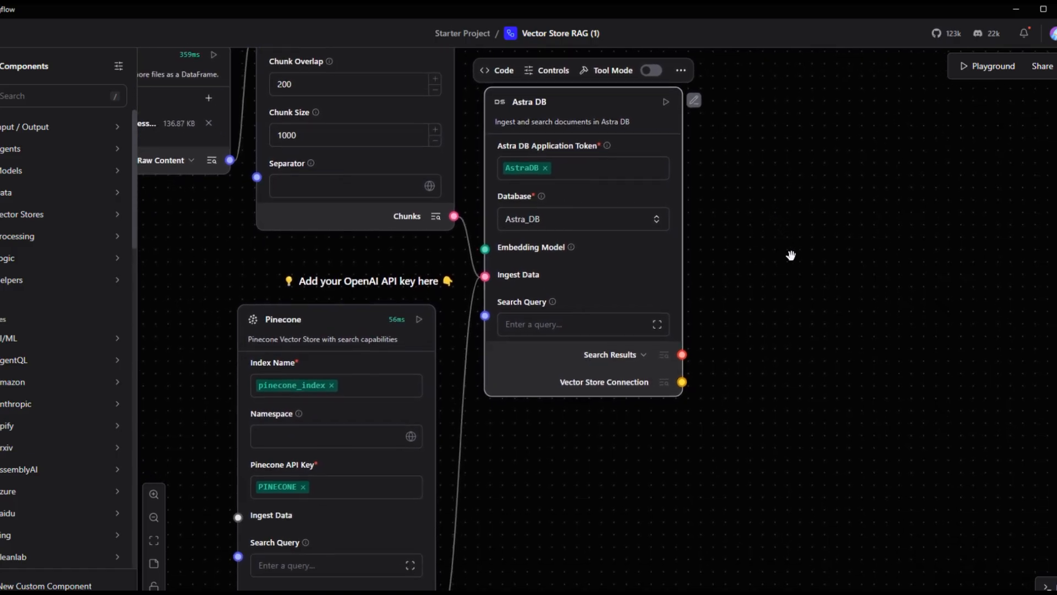
{"action": "left_click", "coordinate": [790, 254]}
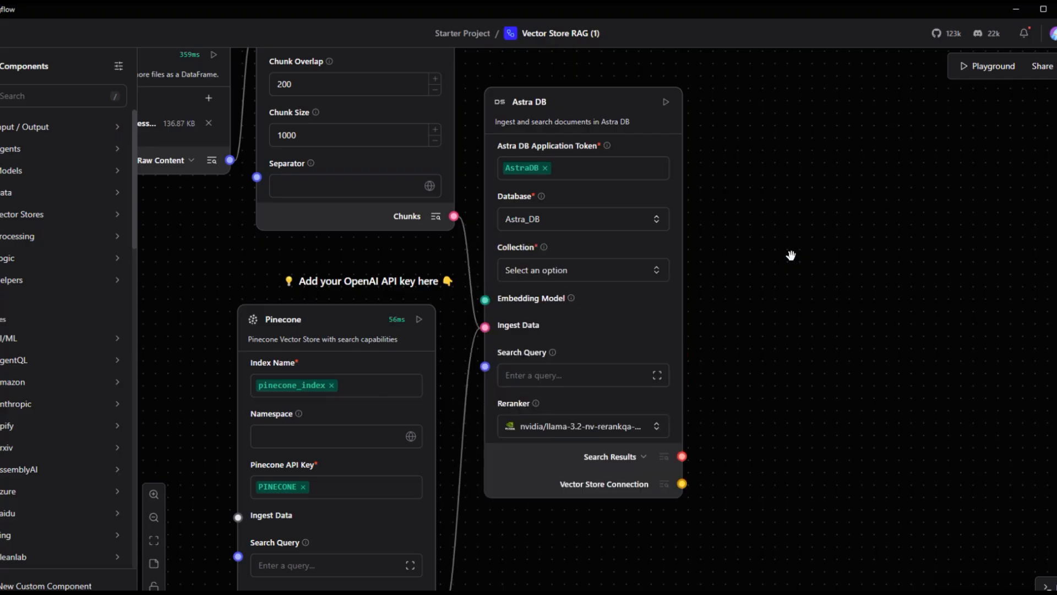
Choose the lang_collz collection for the load data flow's Astra DB component and run the component.
{"action": "left_click", "coordinate": [555, 274]}
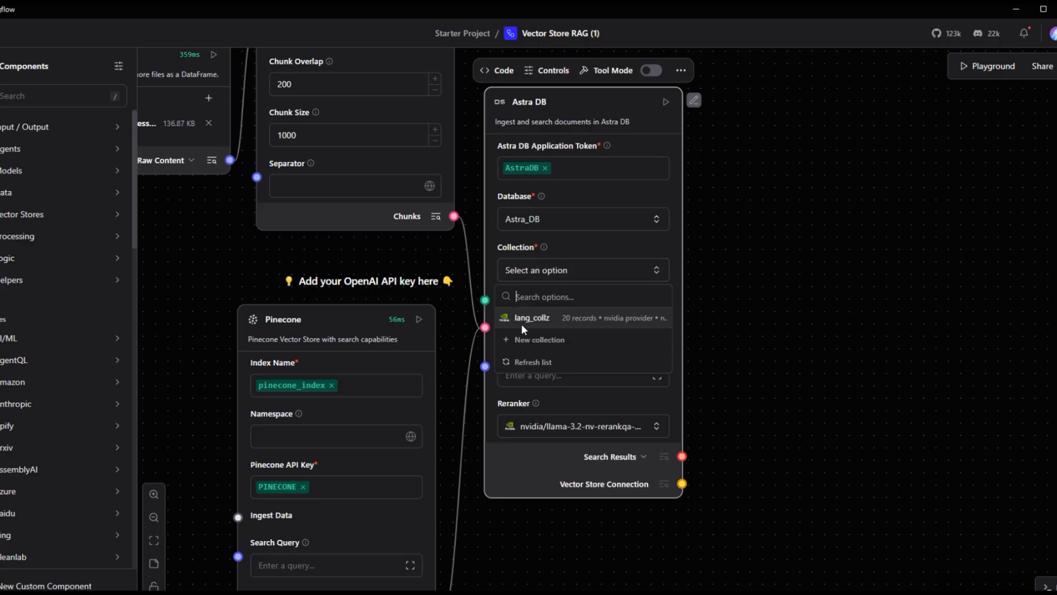
{"action": "left_click", "coordinate": [552, 319]}
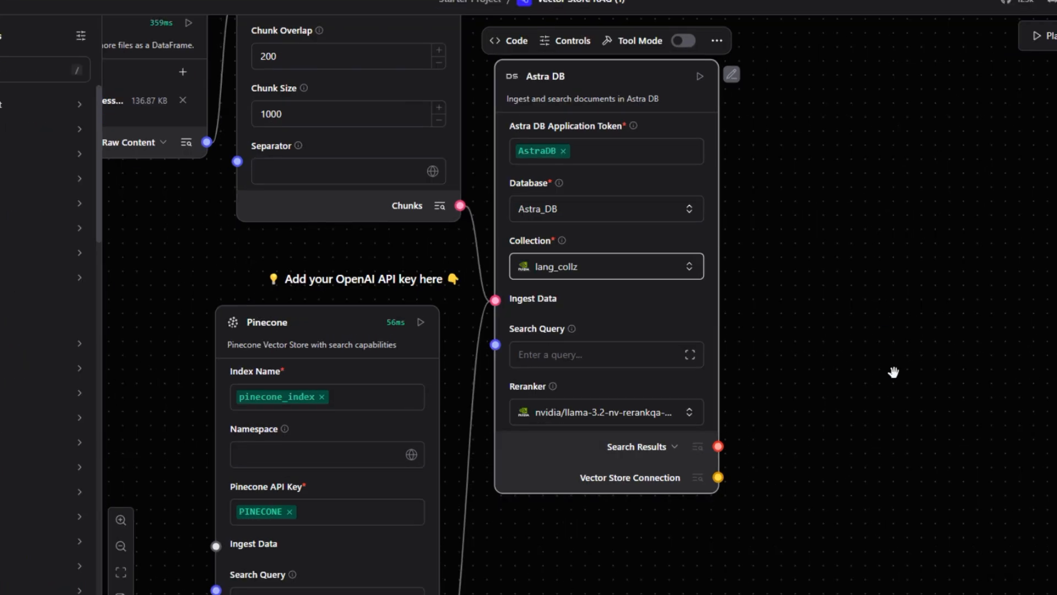
{"action": "left_click_drag", "start_coordinate": [830, 346], "coordinate": [878, 413]}
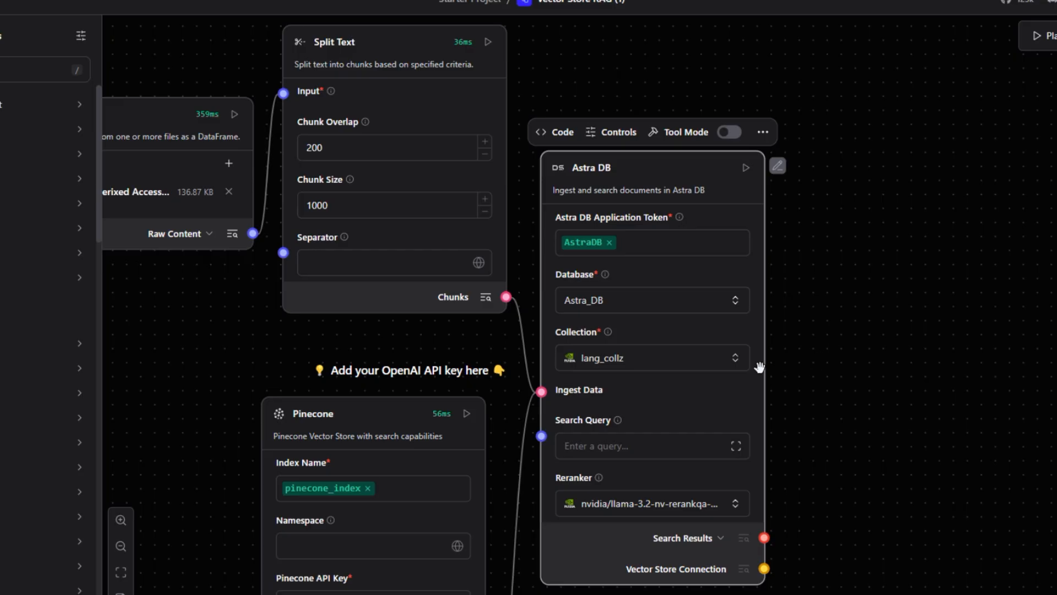
{"action": "left_click", "coordinate": [746, 167]}
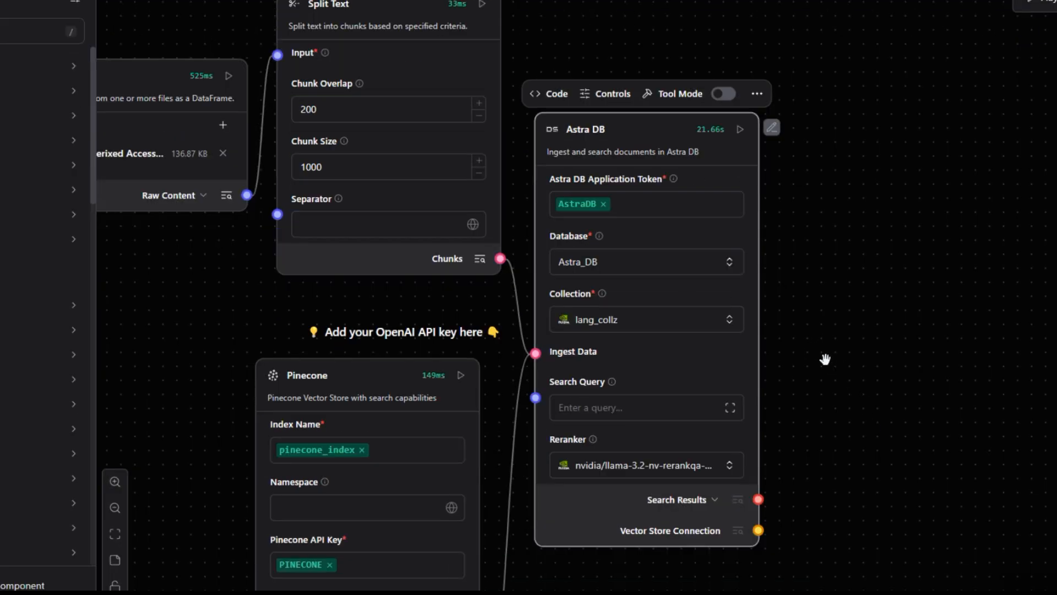
Review the README and Load Data Flow notes and the components of the Retriever Flow.
{"action": "left_click_drag", "start_coordinate": [899, 374], "coordinate": [948, 488]}
{"action": "left_click_drag", "start_coordinate": [325, 122], "coordinate": [548, 368]}
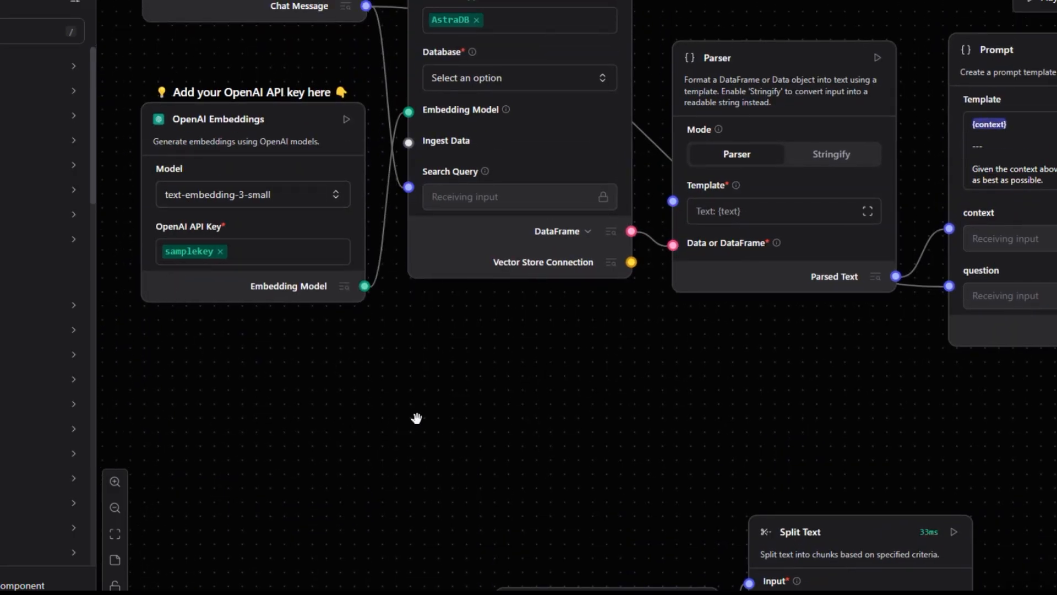
{"action": "left_click_drag", "start_coordinate": [474, 349], "coordinate": [472, 135]}
{"action": "left_click_drag", "start_coordinate": [405, 304], "coordinate": [387, 28]}
{"action": "left_click_drag", "start_coordinate": [110, 250], "coordinate": [655, 296]}
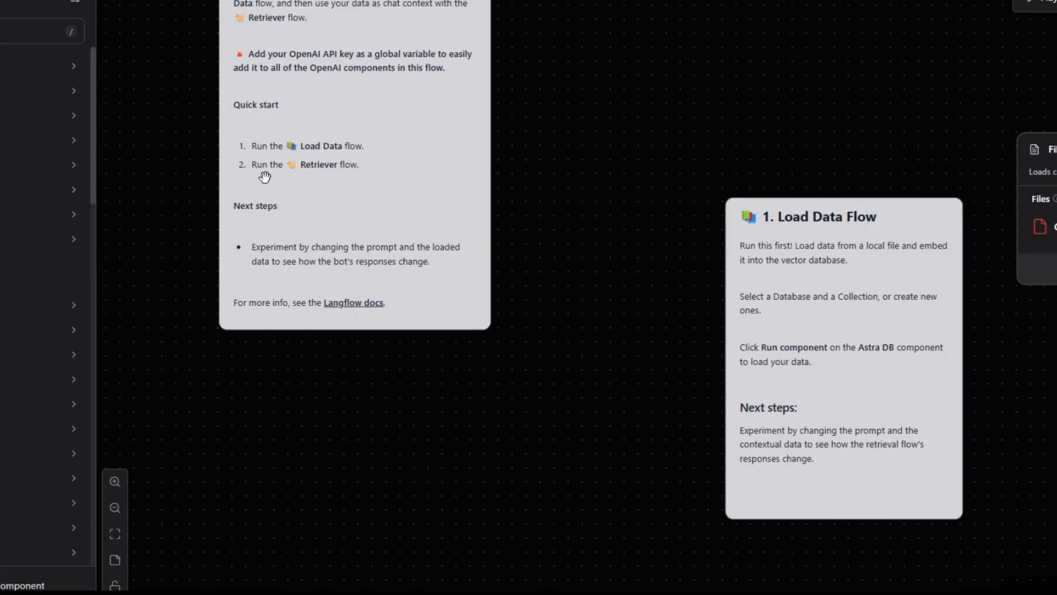
{"action": "left_click_drag", "start_coordinate": [605, 167], "coordinate": [455, 478]}
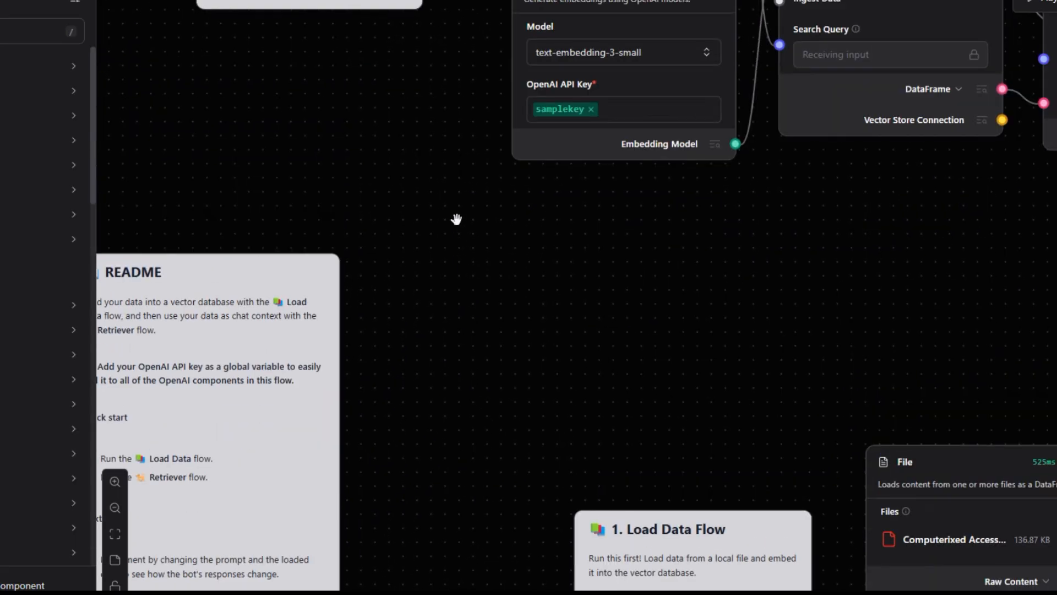
{"action": "left_click_drag", "start_coordinate": [457, 220], "coordinate": [367, 287]}
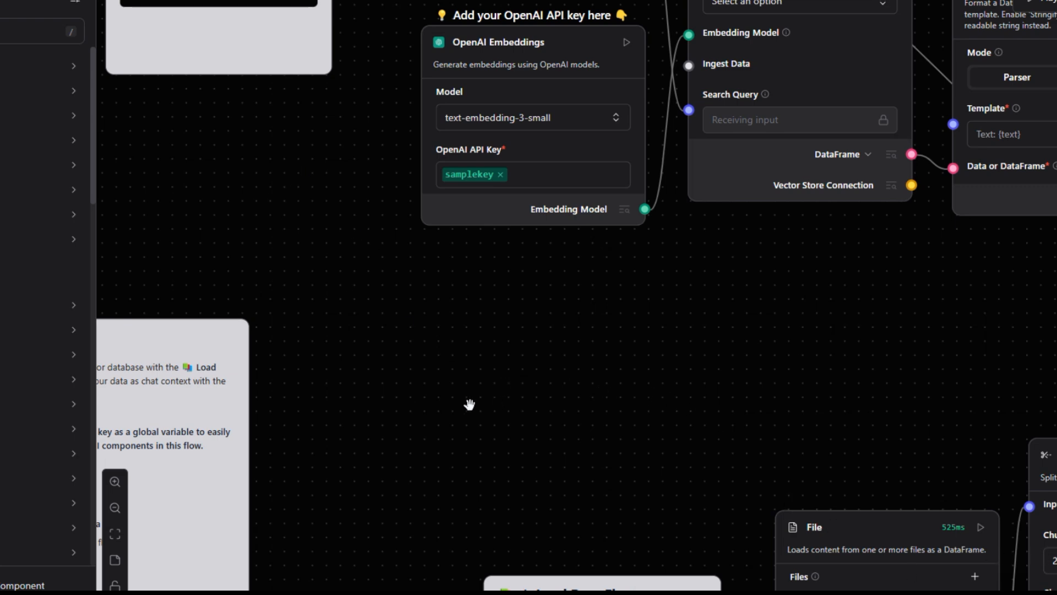
{"action": "scroll", "coordinate": [380, 392], "scroll_direction": "down", "scroll_amount": 4}
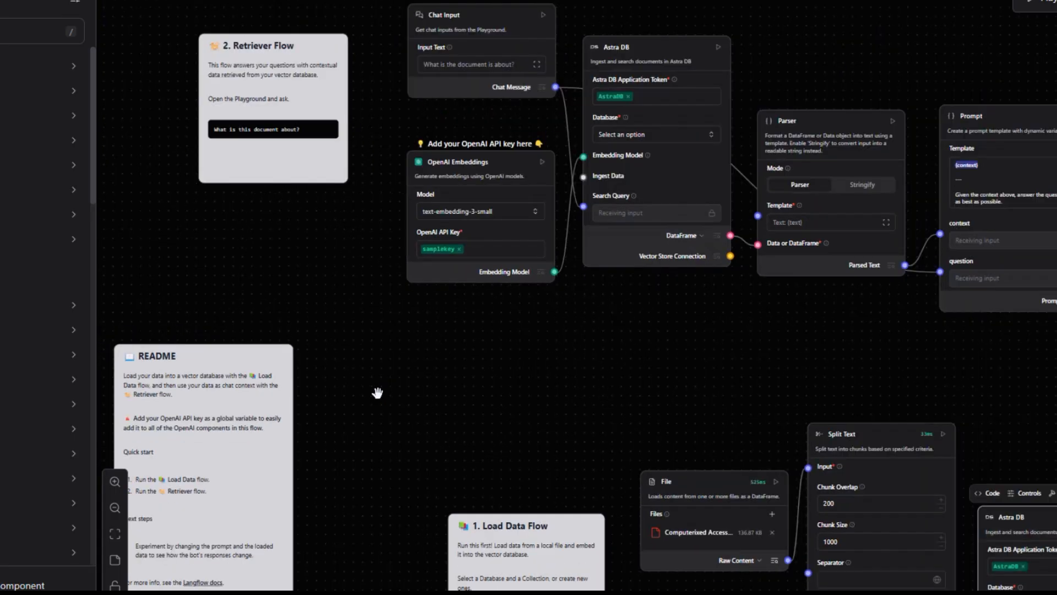
{"action": "left_click_drag", "start_coordinate": [358, 306], "coordinate": [353, 501]}
{"action": "left_click_drag", "start_coordinate": [361, 189], "coordinate": [237, 137]}
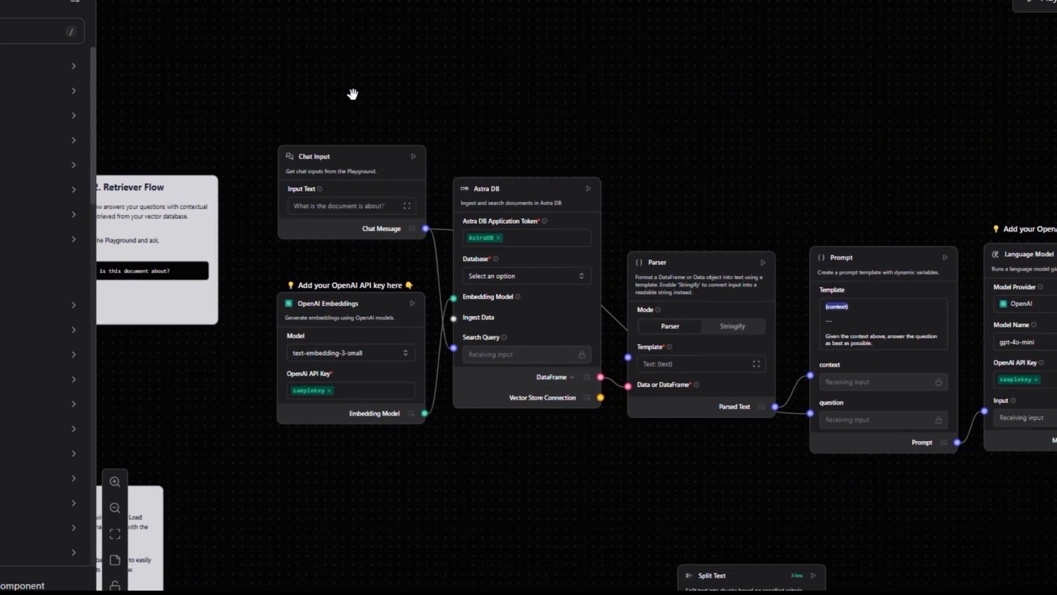
Check the Chat Input question in the Retriever Flow and delete the OpenAI Embeddings component below it.
{"action": "left_click", "coordinate": [347, 204]}
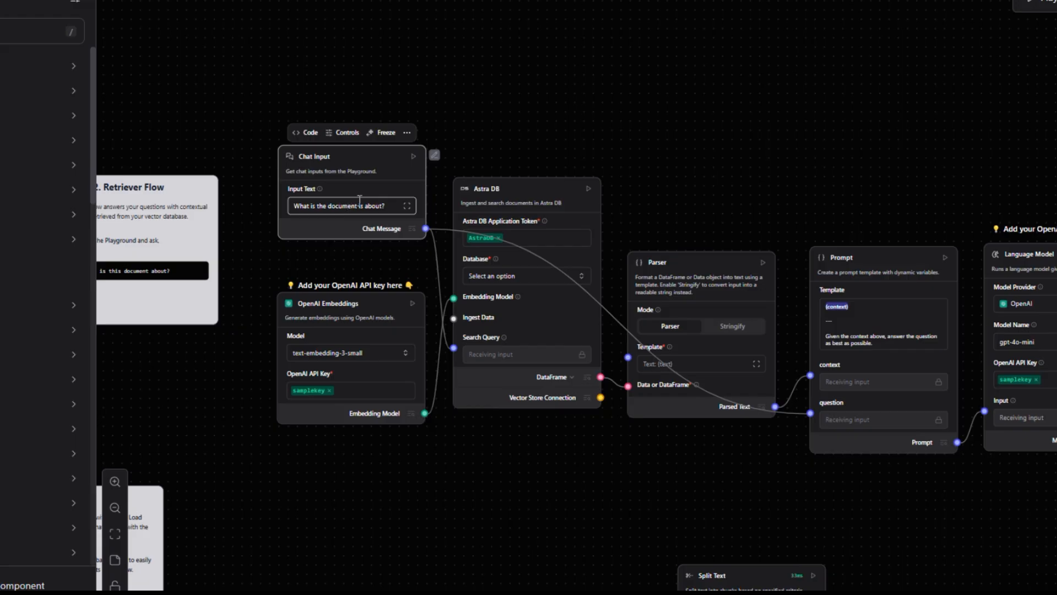
{"action": "left_click", "coordinate": [272, 195]}
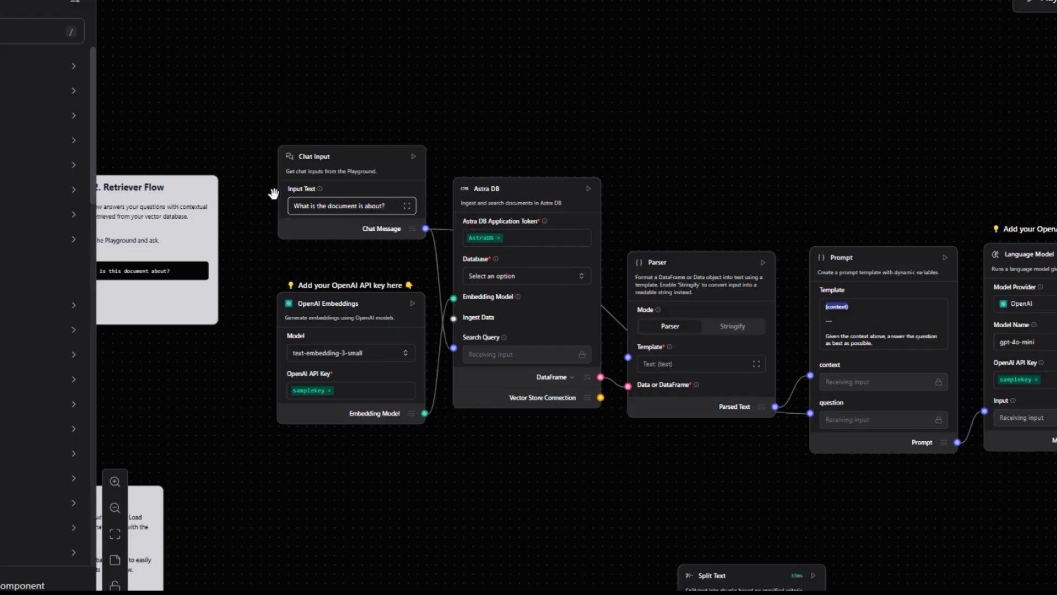
{"action": "left_click", "coordinate": [390, 207]}
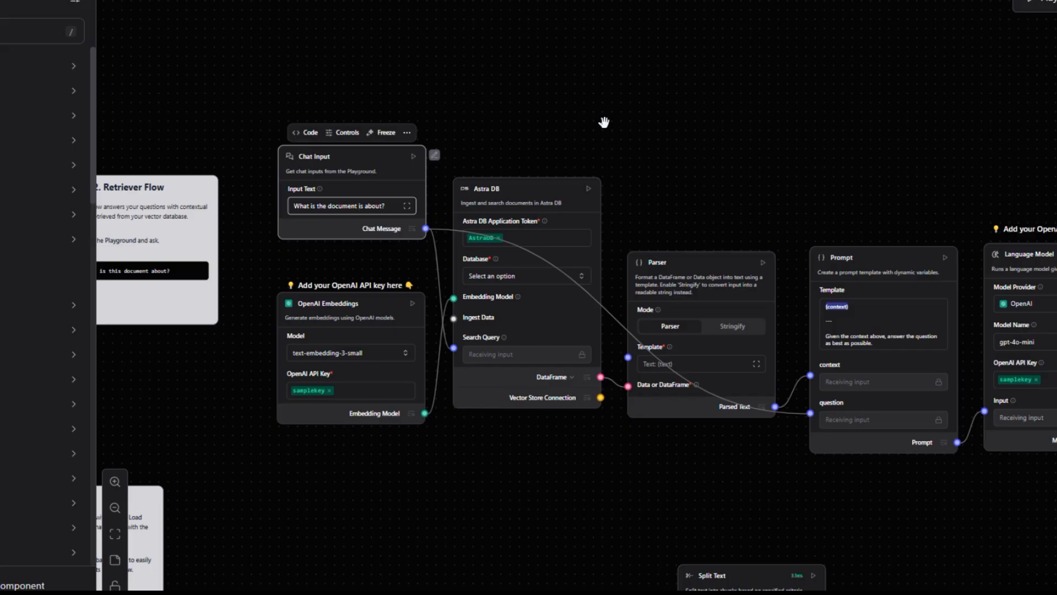
{"action": "left_click", "coordinate": [374, 307]}
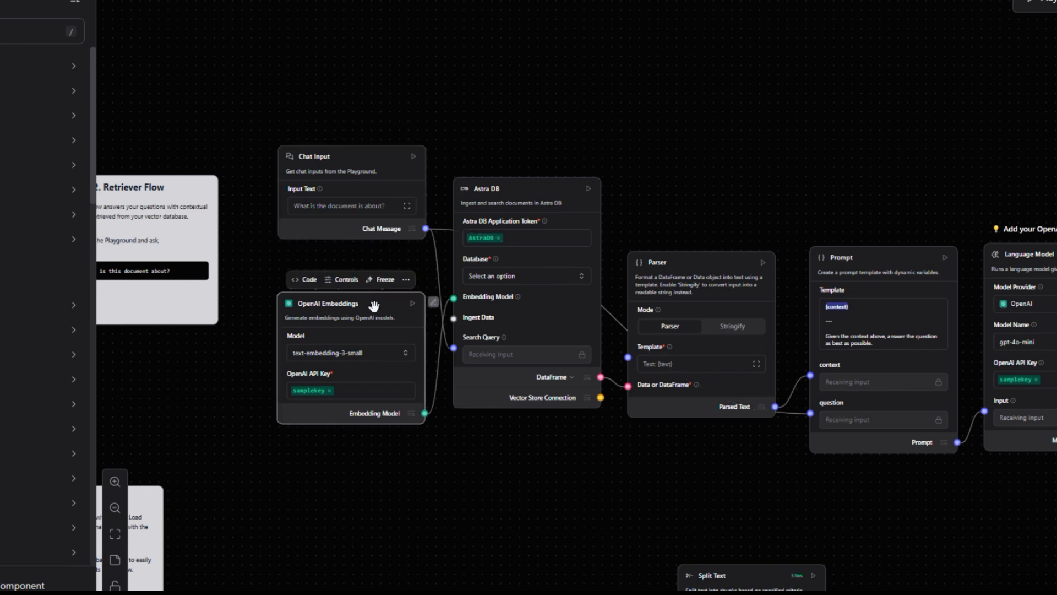
{"action": "key", "text": "Delete"}
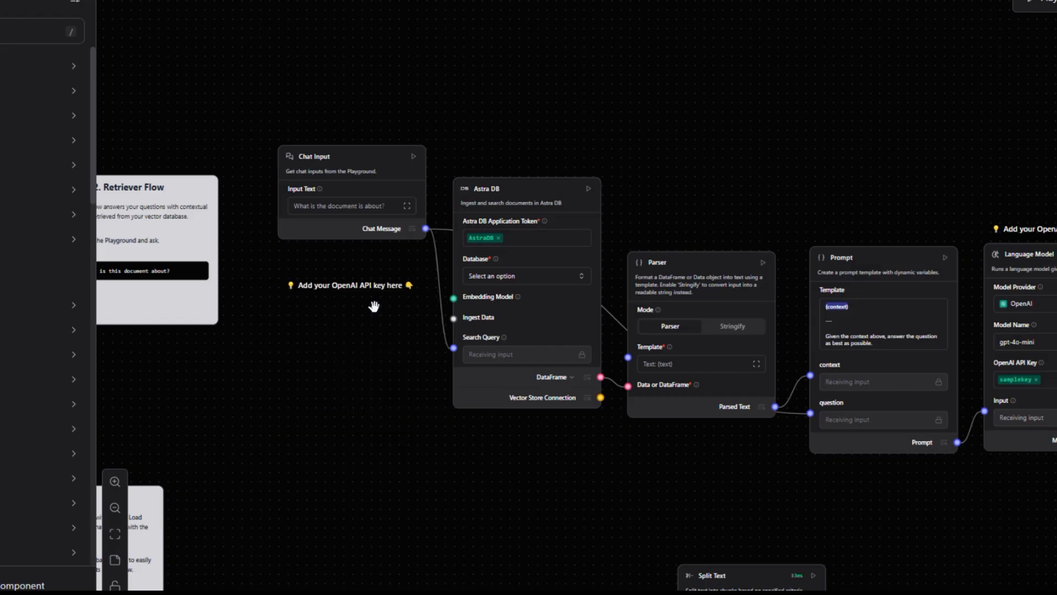
Duplicate the Pinecone component of the load data flow.
{"action": "scroll", "coordinate": [394, 198], "scroll_direction": "down", "scroll_amount": 8}
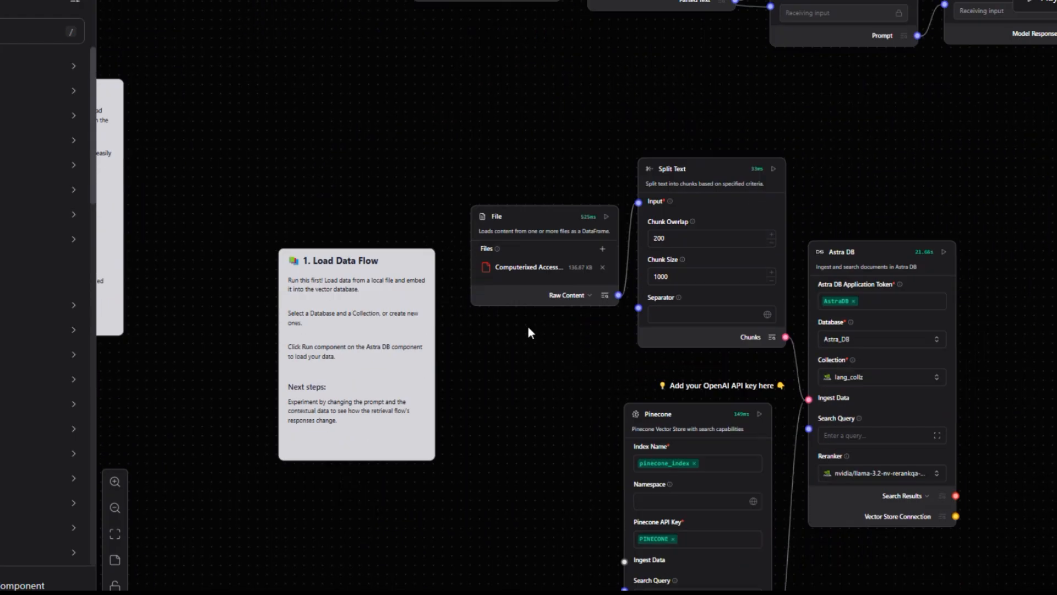
{"action": "left_click", "coordinate": [713, 415]}
{"action": "right_click", "coordinate": [711, 417]}
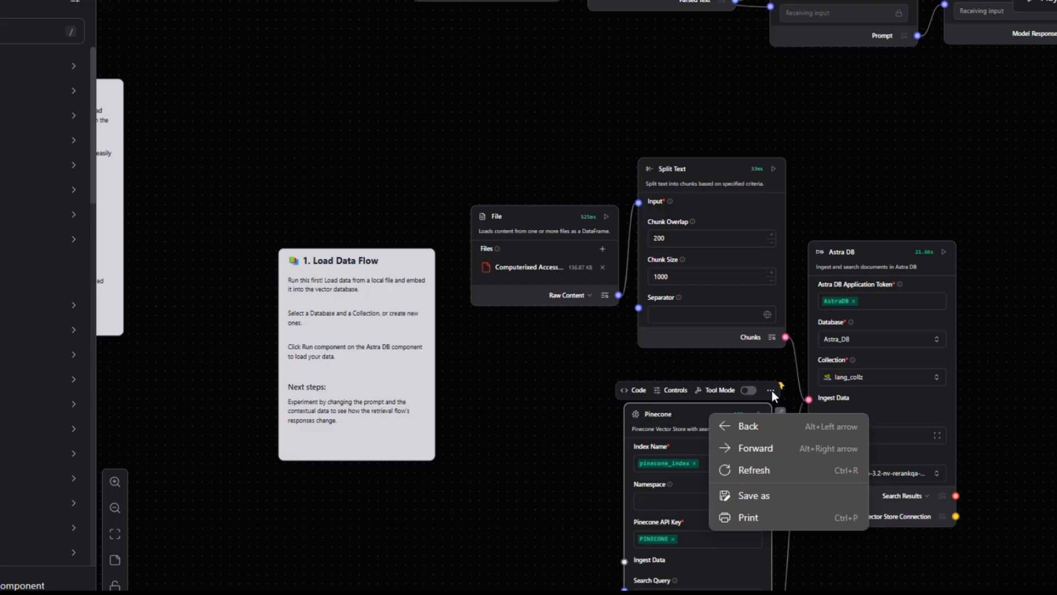
{"action": "scroll", "coordinate": [553, 430], "scroll_direction": "down", "scroll_amount": 5}
{"action": "scroll", "coordinate": [547, 420], "scroll_direction": "up", "scroll_amount": 10}
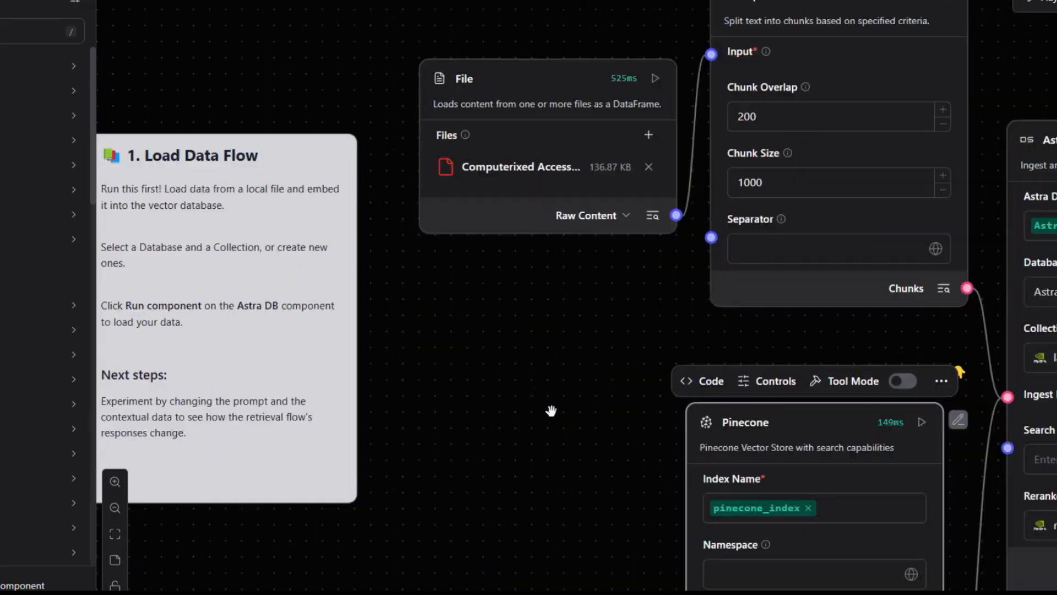
{"action": "left_click_drag", "start_coordinate": [577, 434], "coordinate": [7, 277]}
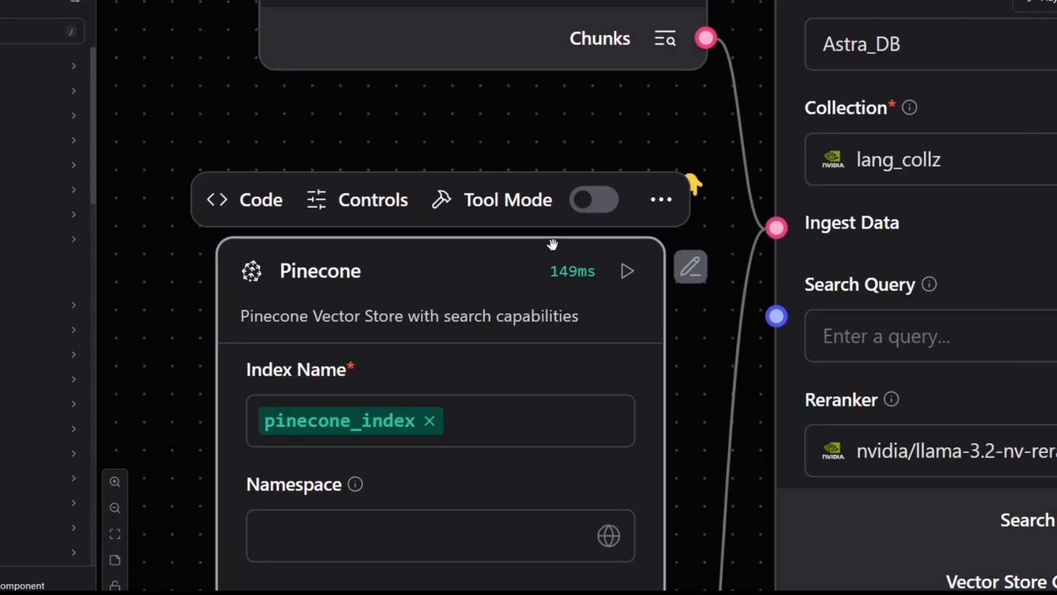
{"action": "left_click", "coordinate": [661, 205]}
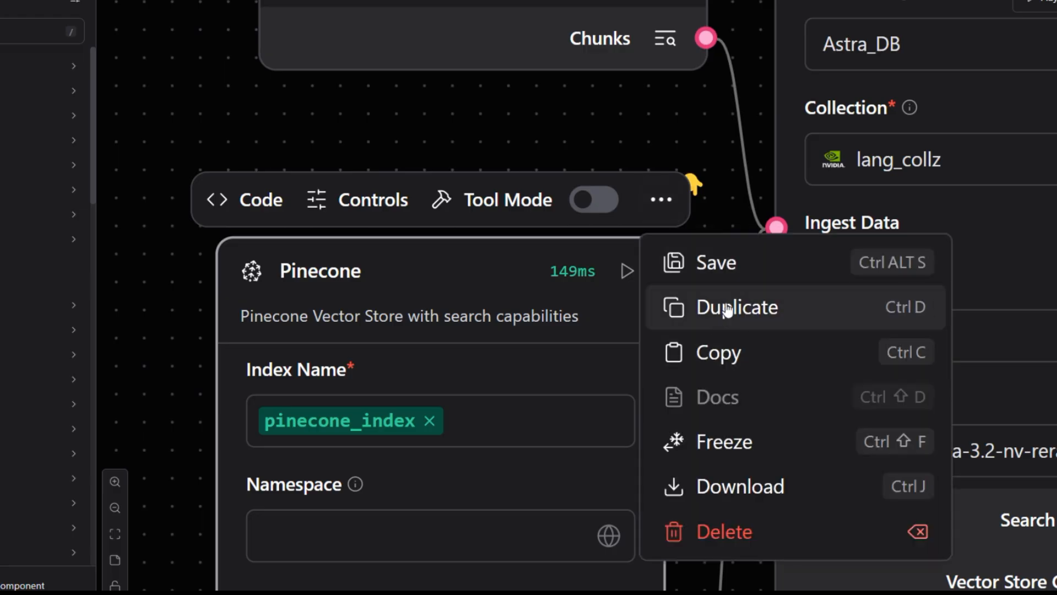
{"action": "left_click", "coordinate": [706, 315]}
{"action": "key", "text": "ctrl+d"}
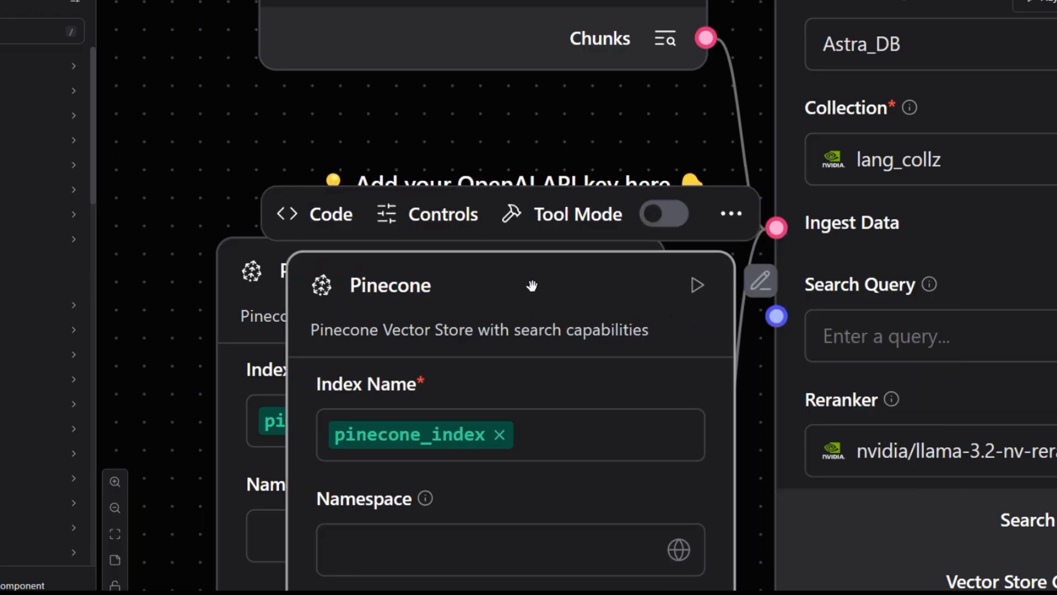
Move the Pinecone copy into the Retriever Flow, below Chat Input where the OpenAI Embeddings component was.
{"action": "scroll", "coordinate": [537, 287], "scroll_direction": "down", "scroll_amount": 3}
{"action": "scroll", "coordinate": [536, 287], "scroll_direction": "down", "scroll_amount": 3}
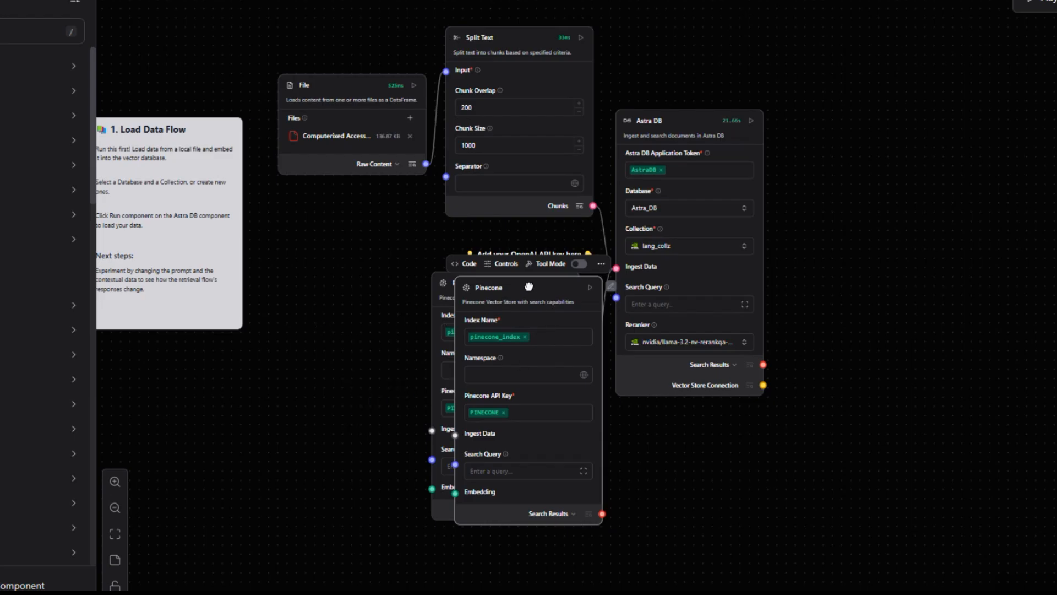
{"action": "left_click_drag", "start_coordinate": [529, 285], "coordinate": [138, 23]}
{"action": "left_click_drag", "start_coordinate": [267, 235], "coordinate": [621, 232]}
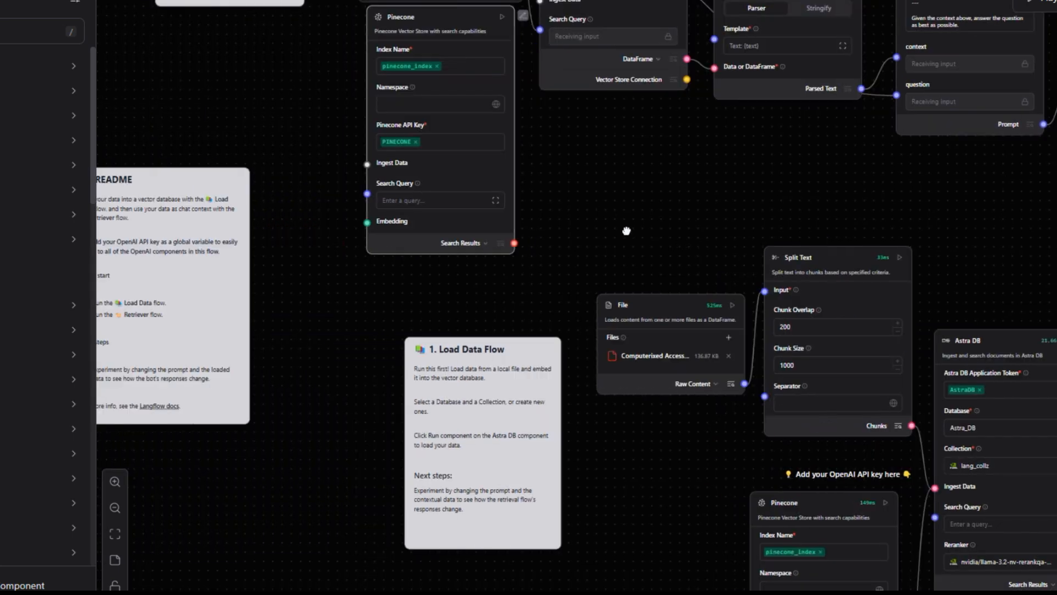
{"action": "left_click_drag", "start_coordinate": [335, 244], "coordinate": [339, 323]}
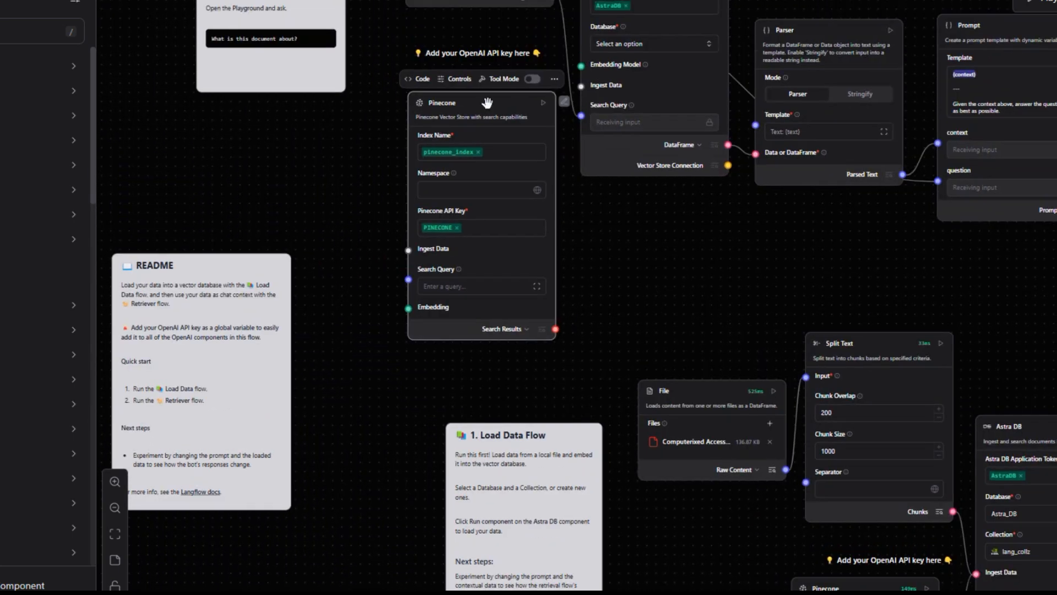
{"action": "mouse_move", "coordinate": [498, 105]}
{"action": "left_mouse_down"}
{"action": "mouse_move", "coordinate": [490, 83]}
{"action": "mouse_move", "coordinate": [493, 92]}
{"action": "left_mouse_up"}
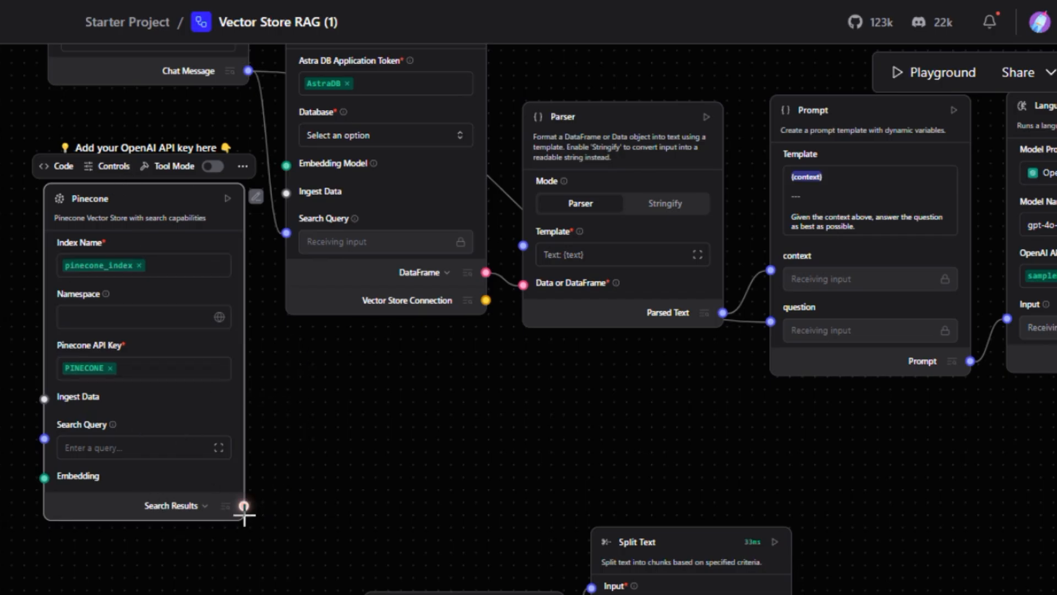
Connect the Pinecone copy's Search Results to the retriever Astra DB's Ingest Data input and select Astra_DB as that component's database.
{"action": "left_click_drag", "start_coordinate": [244, 505], "coordinate": [287, 193]}
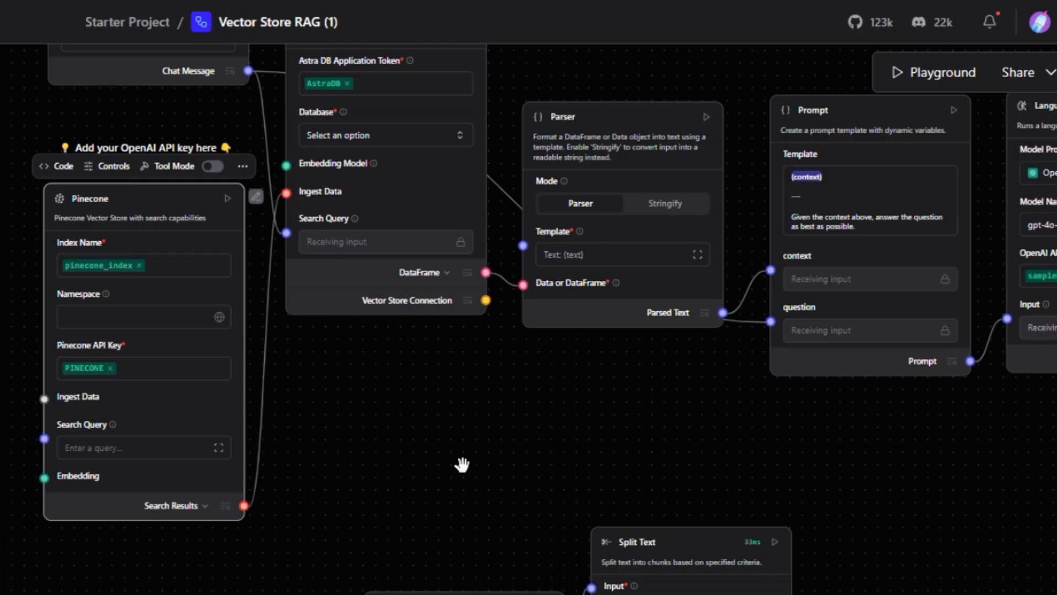
{"action": "left_click_drag", "start_coordinate": [481, 457], "coordinate": [352, 507]}
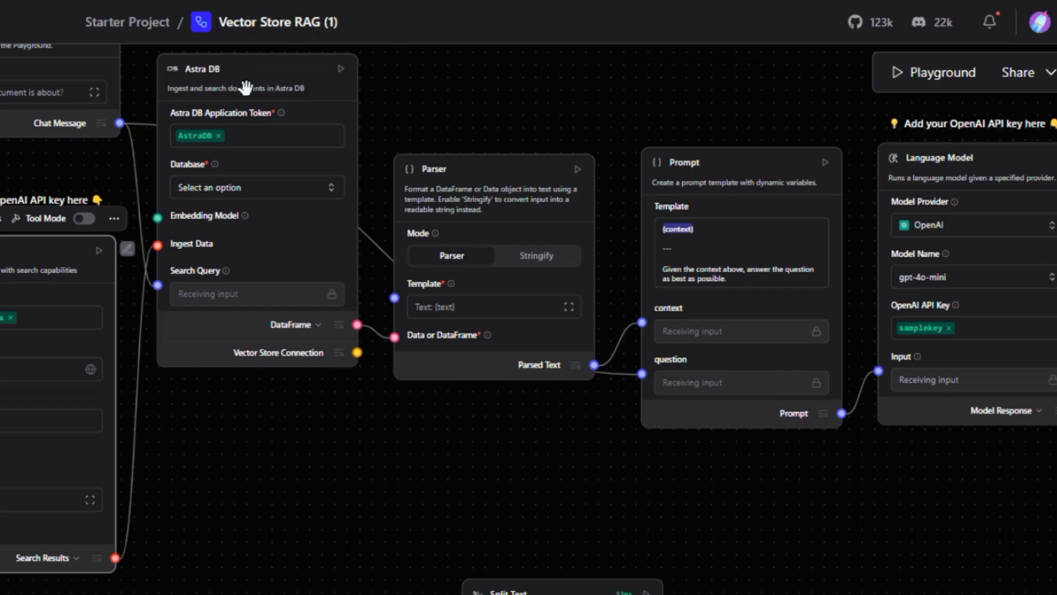
{"action": "left_click", "coordinate": [243, 192]}
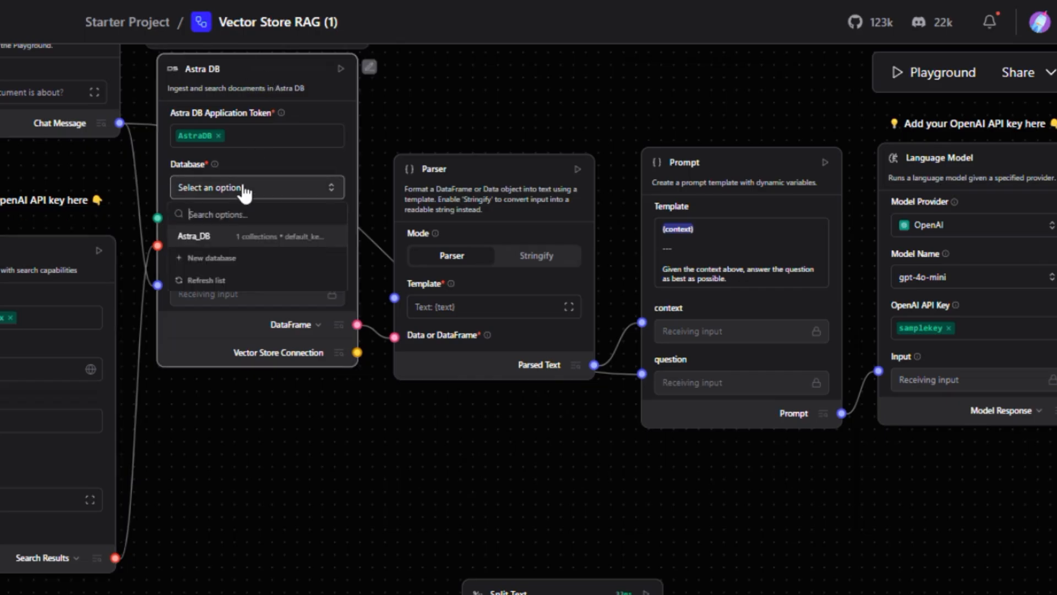
{"action": "left_click", "coordinate": [210, 236]}
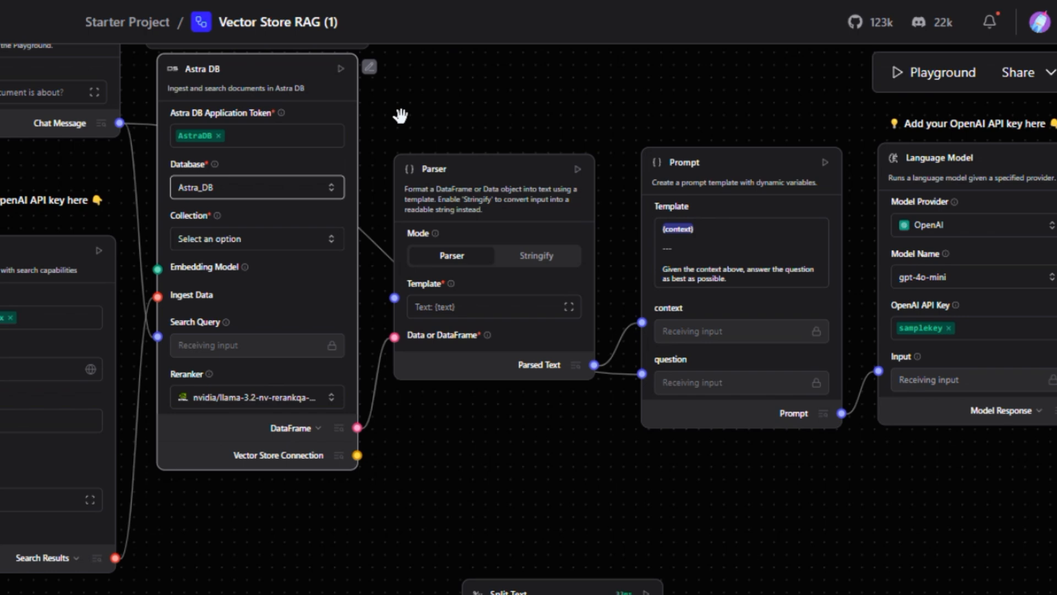
Select lang_collz as the collection of the Retriever Flow's Astra DB component.
{"action": "left_click", "coordinate": [253, 243]}
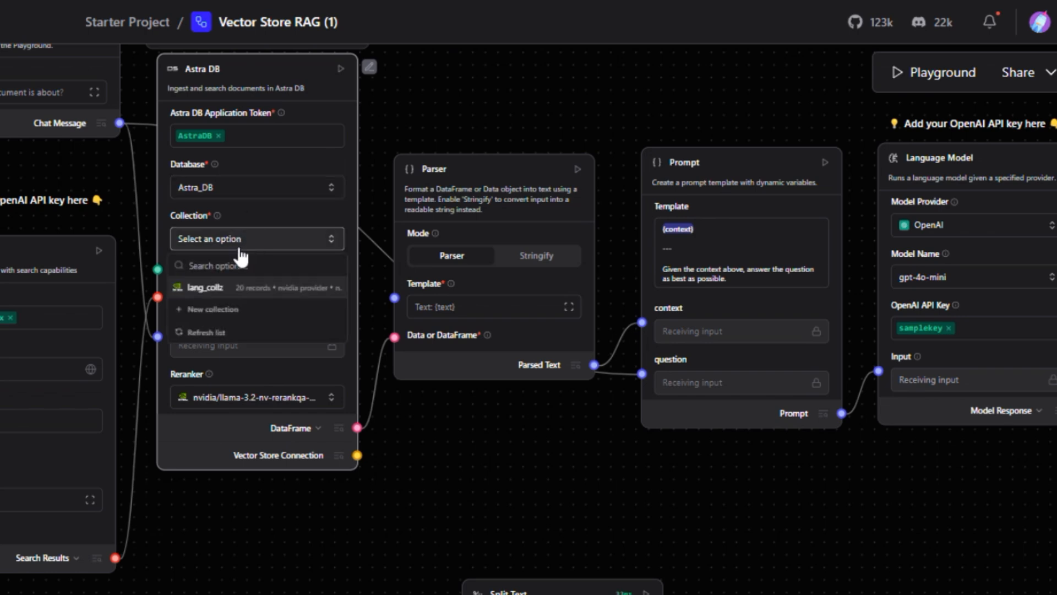
{"action": "left_click", "coordinate": [201, 288]}
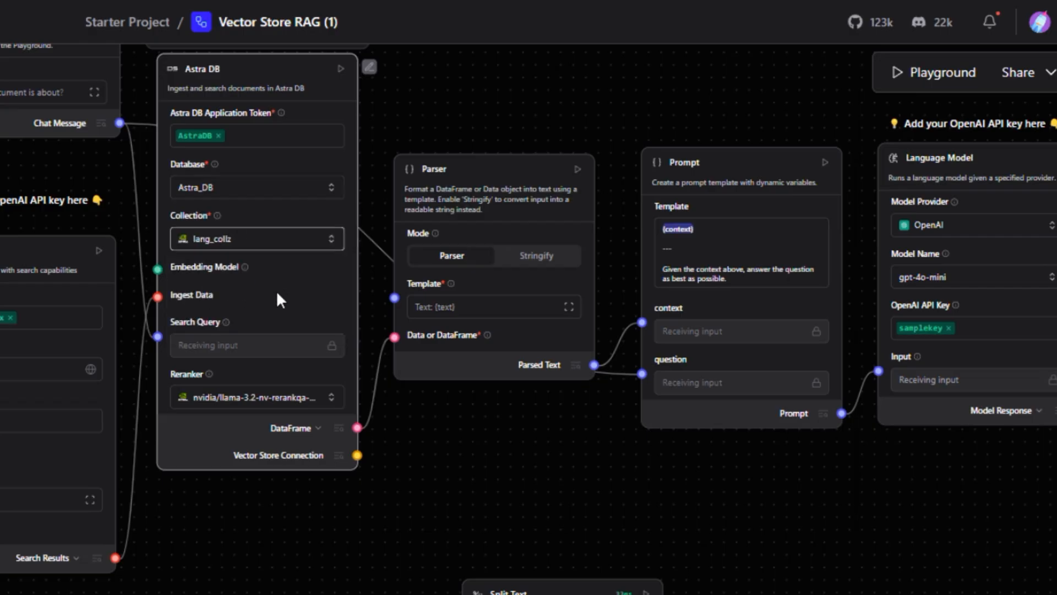
Delete the OpenAI Language Model component between Prompt and Chat Output in the Retriever Flow.
{"action": "left_click_drag", "start_coordinate": [495, 104], "coordinate": [414, 261]}
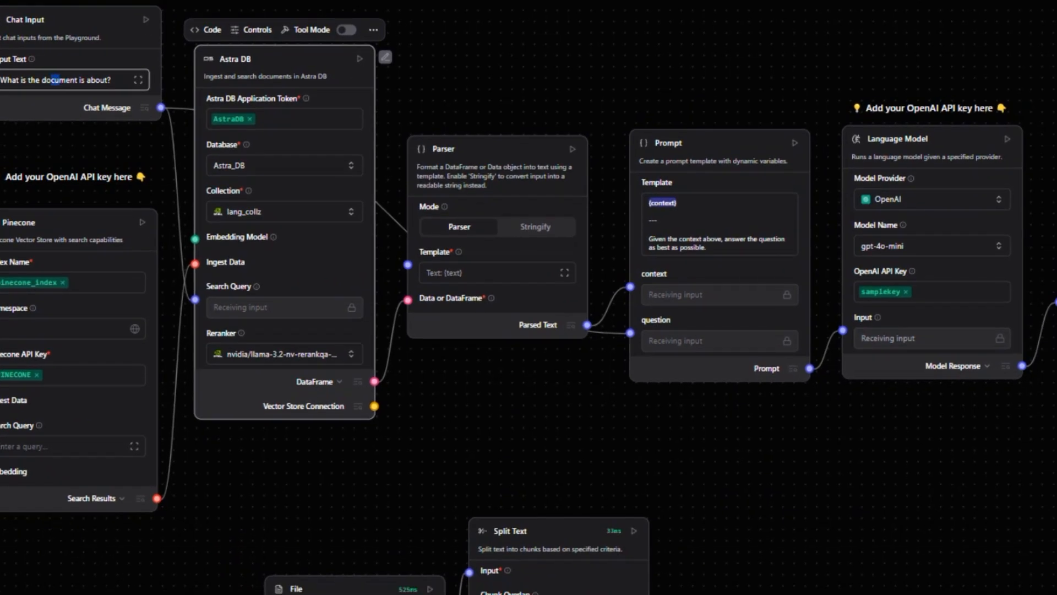
{"action": "left_click_drag", "start_coordinate": [733, 573], "coordinate": [716, 559]}
{"action": "left_click_drag", "start_coordinate": [649, 465], "coordinate": [220, 401]}
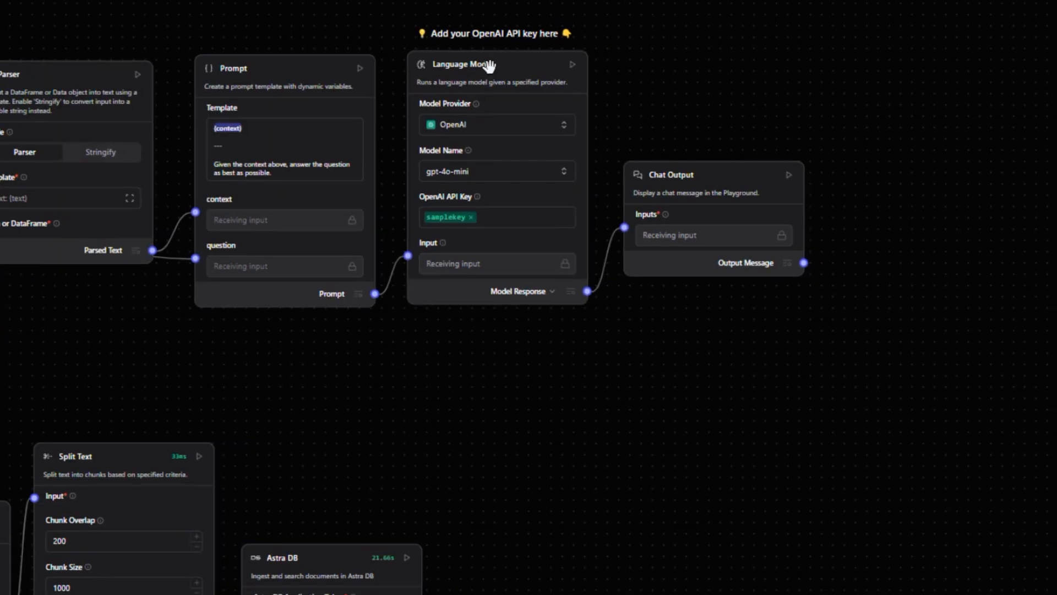
{"action": "left_click", "coordinate": [519, 66]}
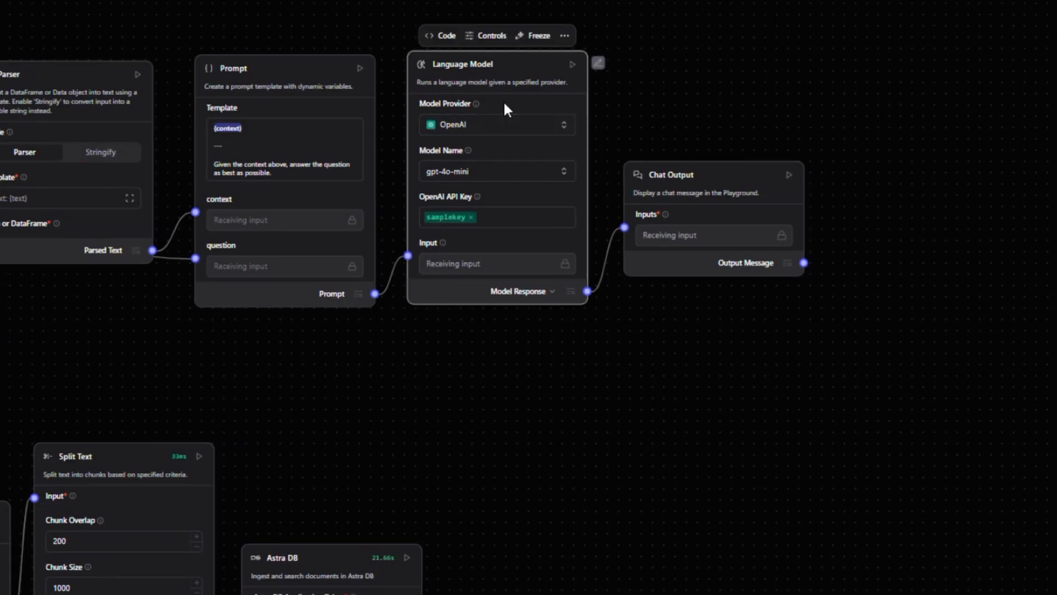
{"action": "key", "text": "Delete"}
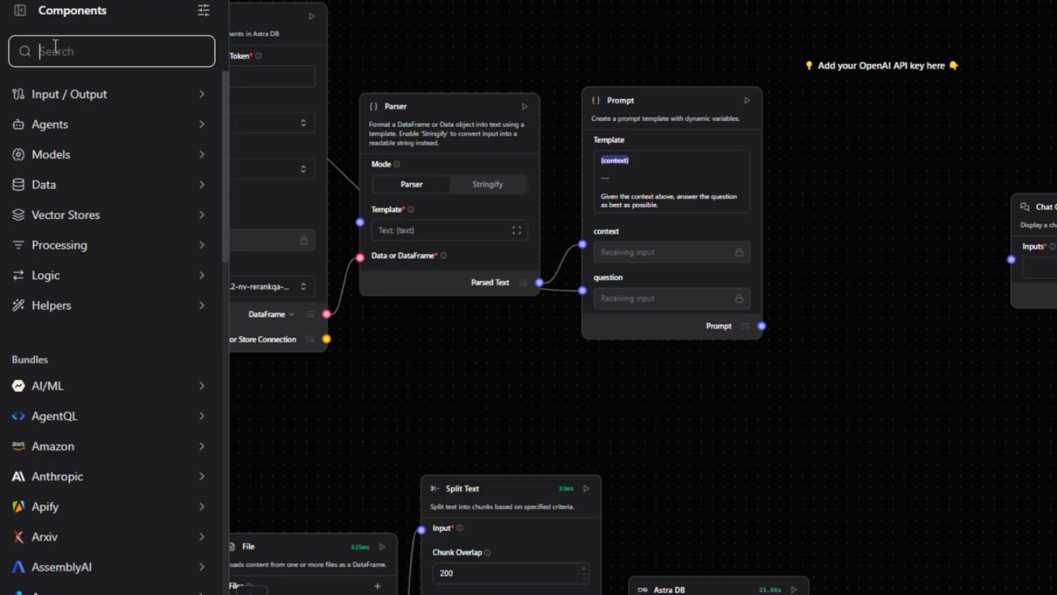
Search the components for groq and place a Groq component between Prompt and Chat Output.
{"action": "type", "text": "g"}
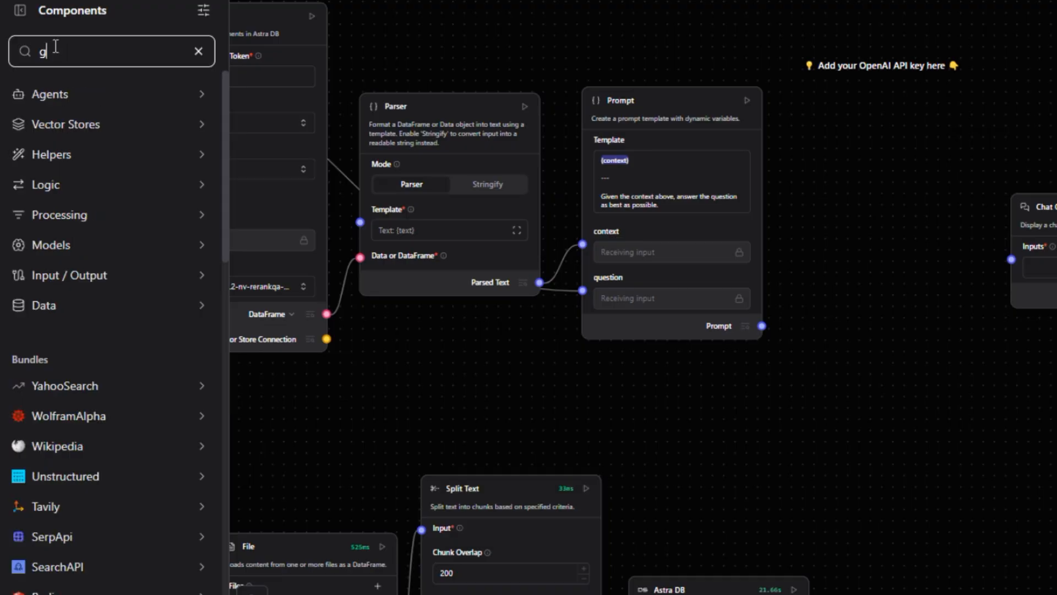
{"action": "type", "text": "roq"}
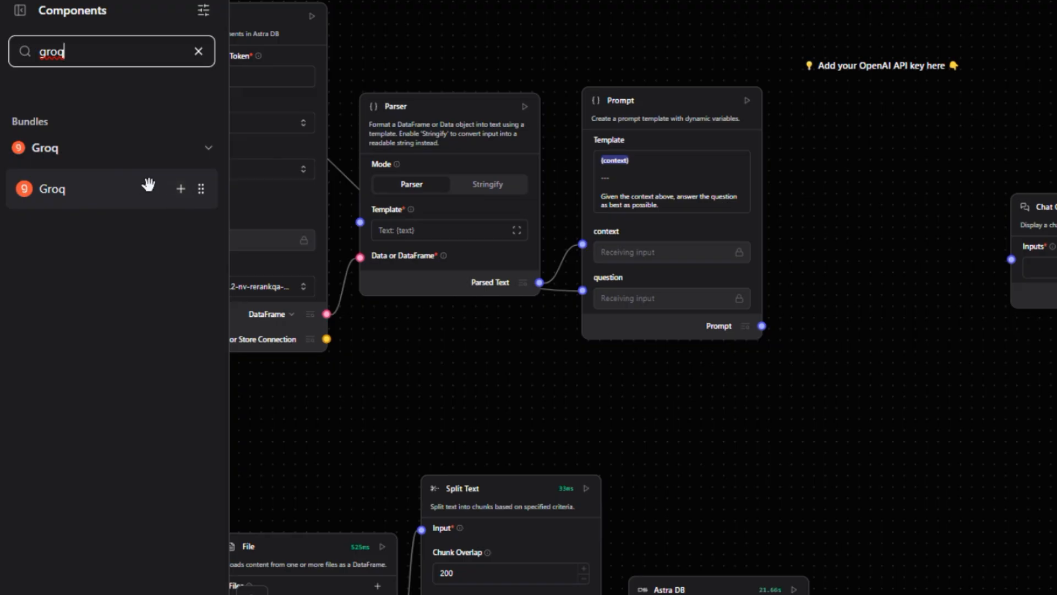
{"action": "left_click_drag", "start_coordinate": [146, 184], "coordinate": [826, 284]}
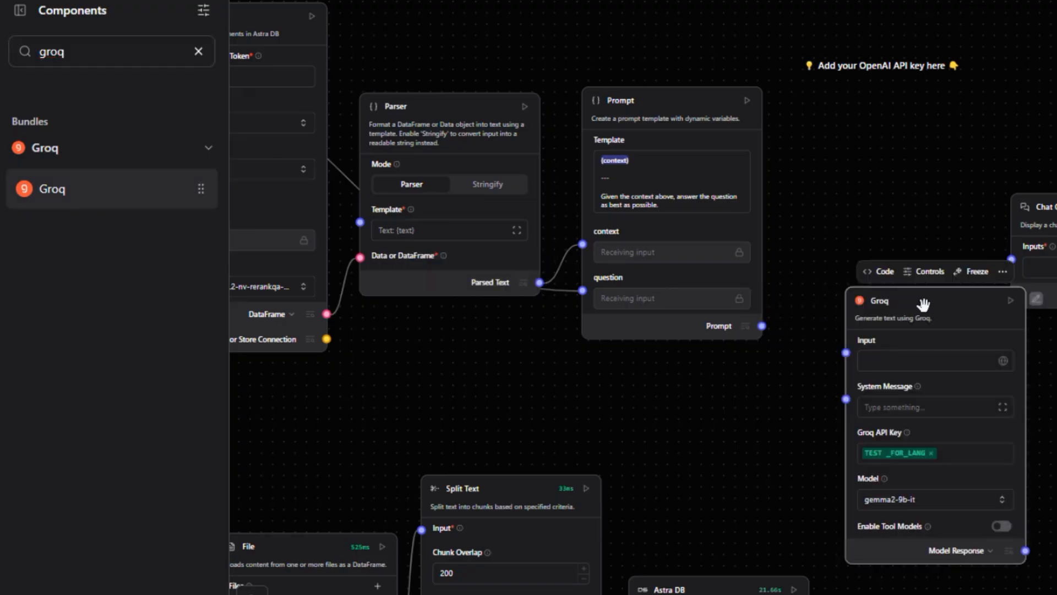
{"action": "left_click_drag", "start_coordinate": [921, 302], "coordinate": [878, 105]}
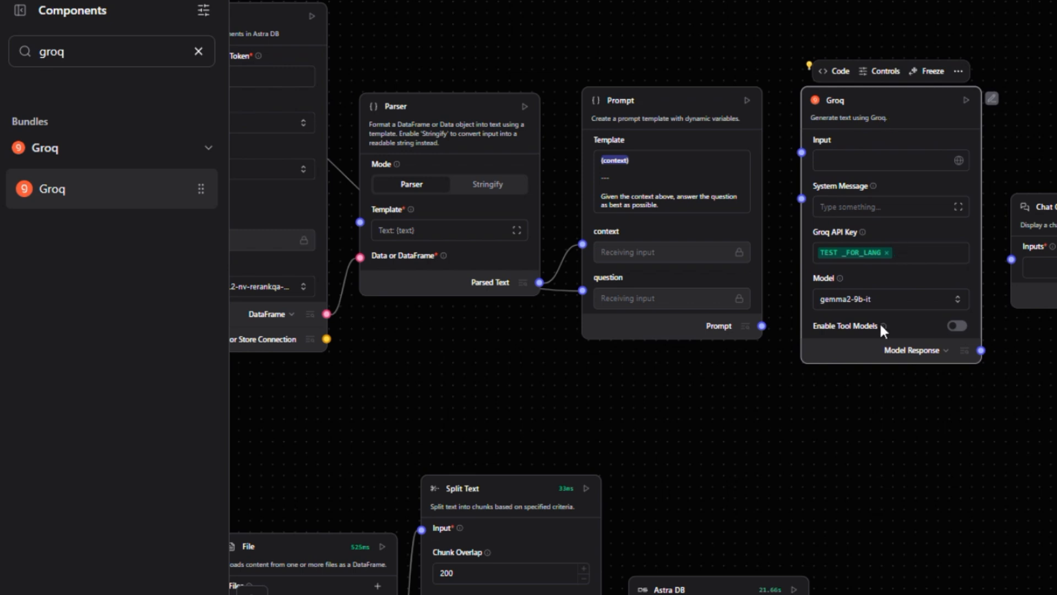
Connect the Prompt output to Groq's System Message and Groq's Model Response to the Chat Output's Inputs.
{"action": "left_click_drag", "start_coordinate": [762, 326], "coordinate": [802, 199]}
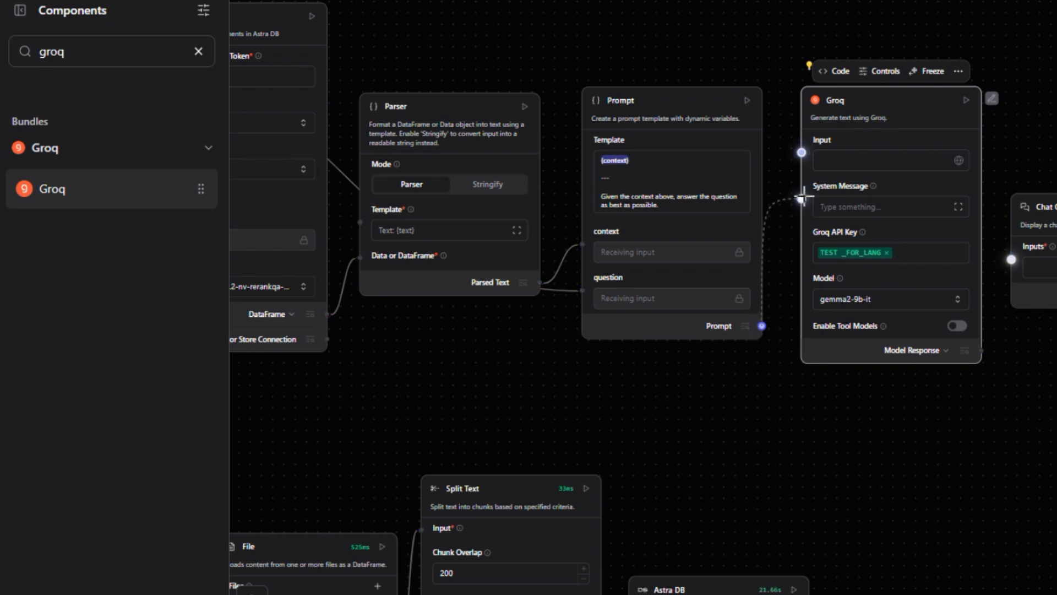
{"action": "left_click_drag", "start_coordinate": [981, 350], "coordinate": [1012, 258]}
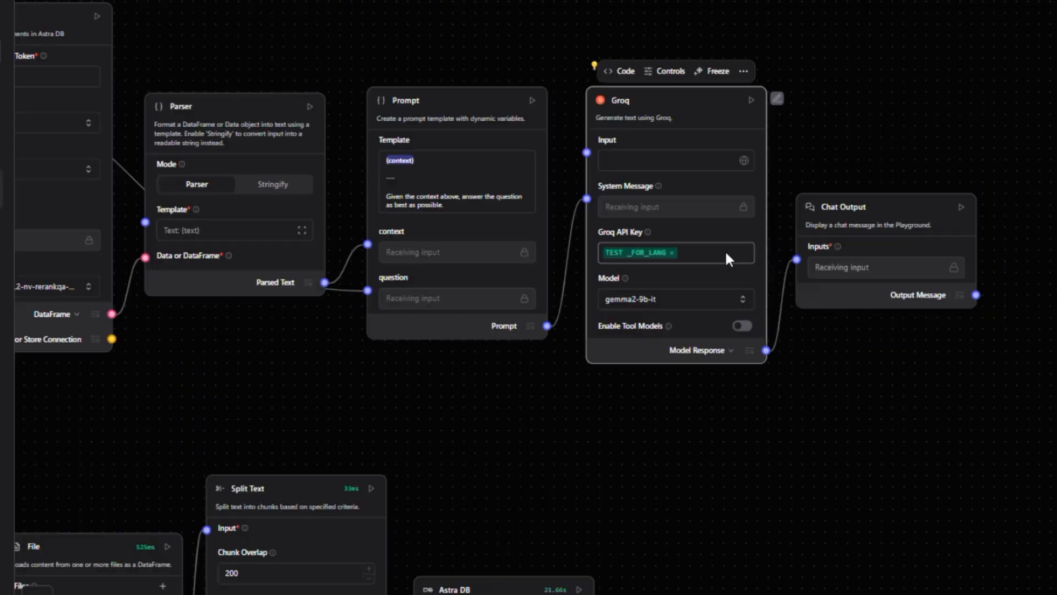
{"action": "left_click", "coordinate": [896, 210]}
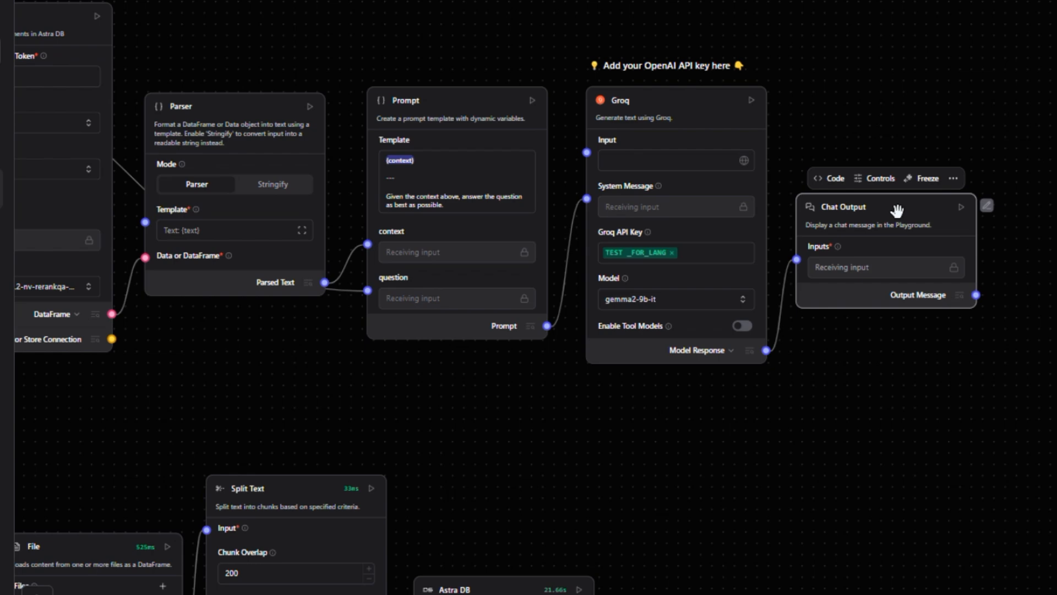
Run the Retriever Flow's Pinecone component and its Astra DB component.
{"action": "left_click_drag", "start_coordinate": [319, 385], "coordinate": [837, 421]}
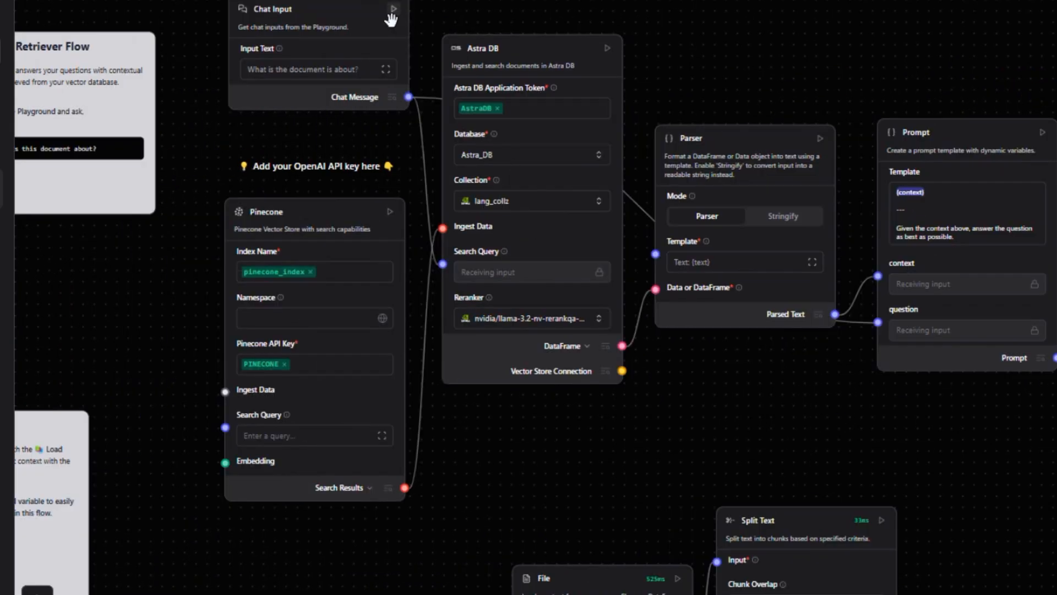
{"action": "left_click", "coordinate": [390, 216]}
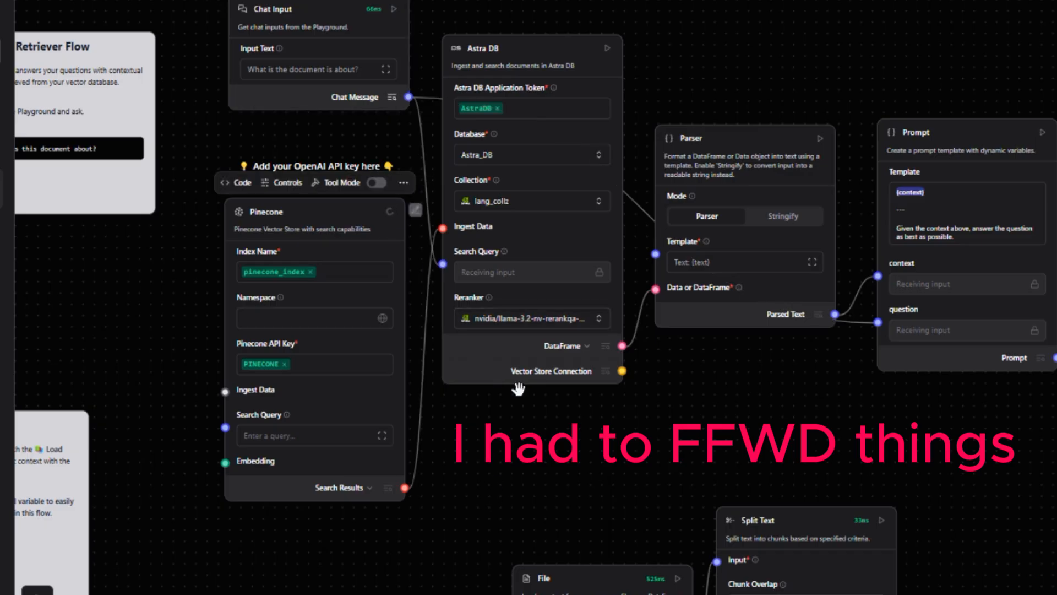
{"action": "left_click", "coordinate": [606, 48]}
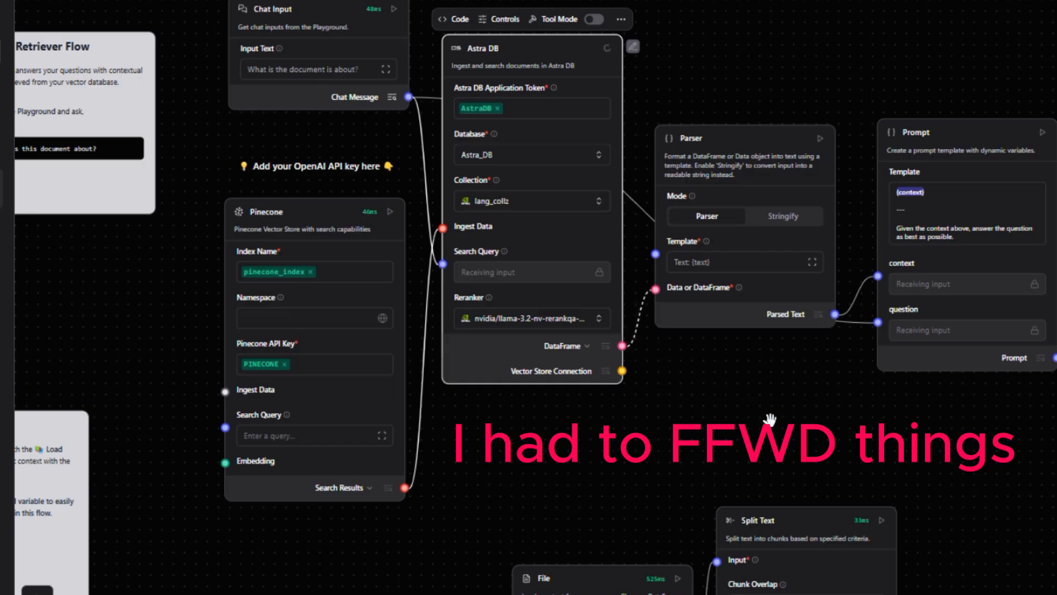
Open the Playground and compare the answer about the document with the Computerixed Access Group PDF.
{"action": "left_click_drag", "start_coordinate": [770, 419], "coordinate": [465, 394]}
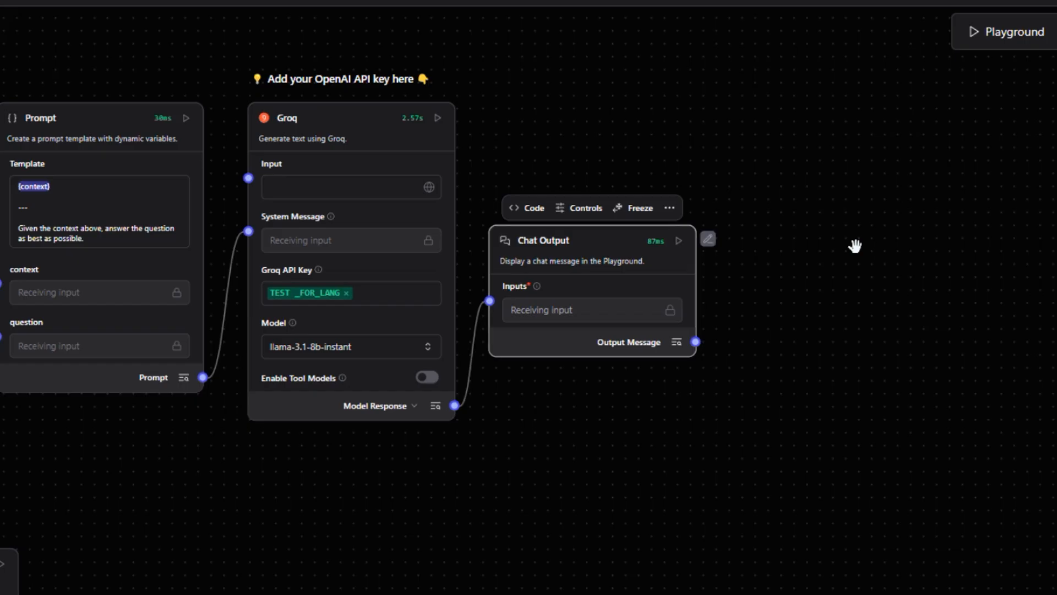
{"action": "left_click", "coordinate": [970, 41]}
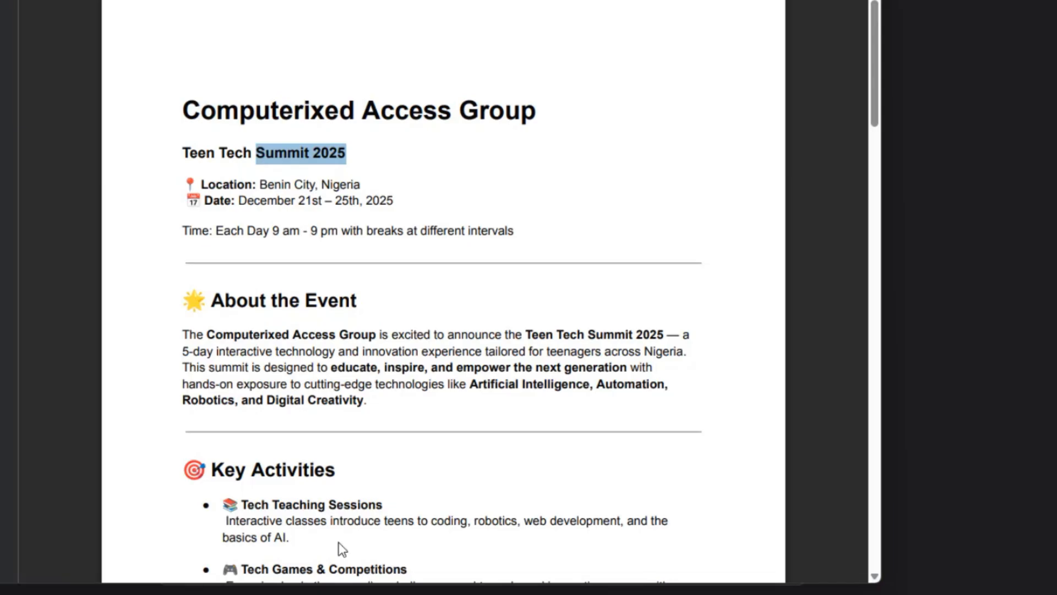
{"action": "left_click", "coordinate": [342, 544]}
{"action": "scroll", "coordinate": [342, 424], "scroll_direction": "down", "scroll_amount": 10}
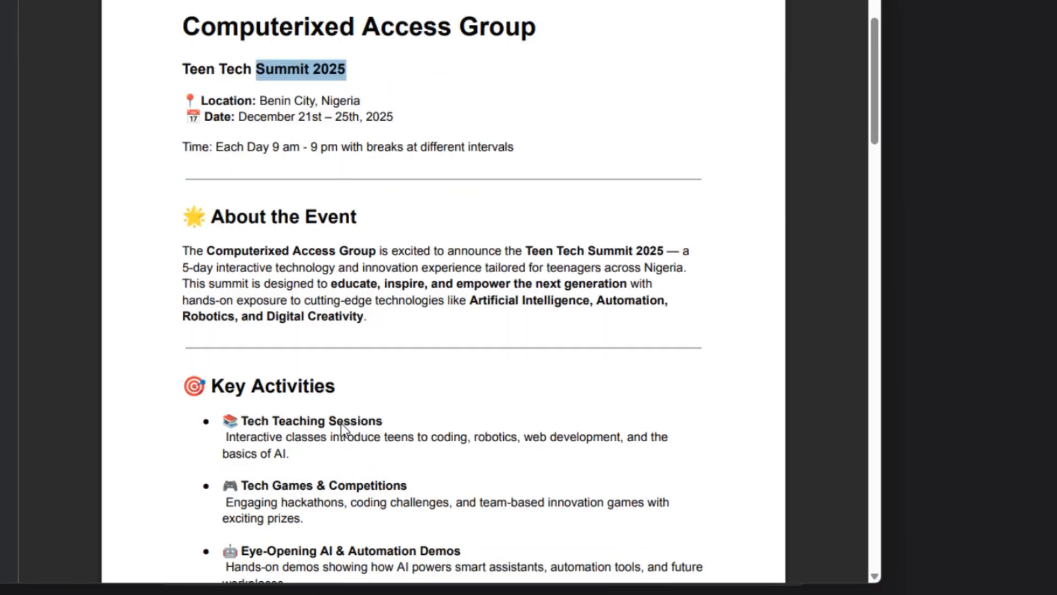
{"action": "scroll", "coordinate": [341, 423], "scroll_direction": "down", "scroll_amount": 10}
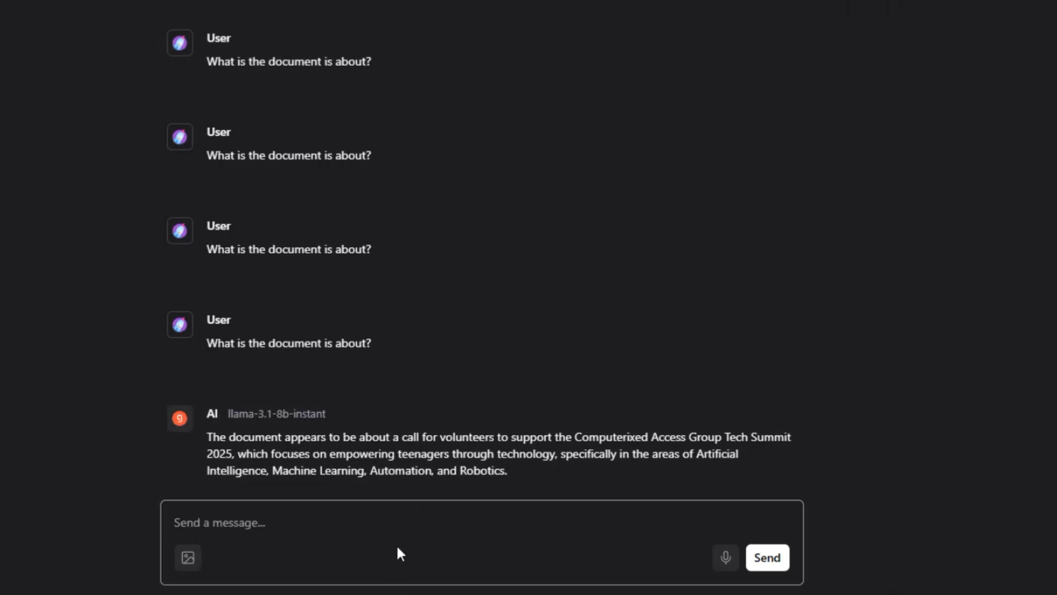
Ask "who are the organizers of this program?" in the Playground chat.
{"action": "left_click", "coordinate": [310, 524]}
{"action": "type", "text": "wh"}
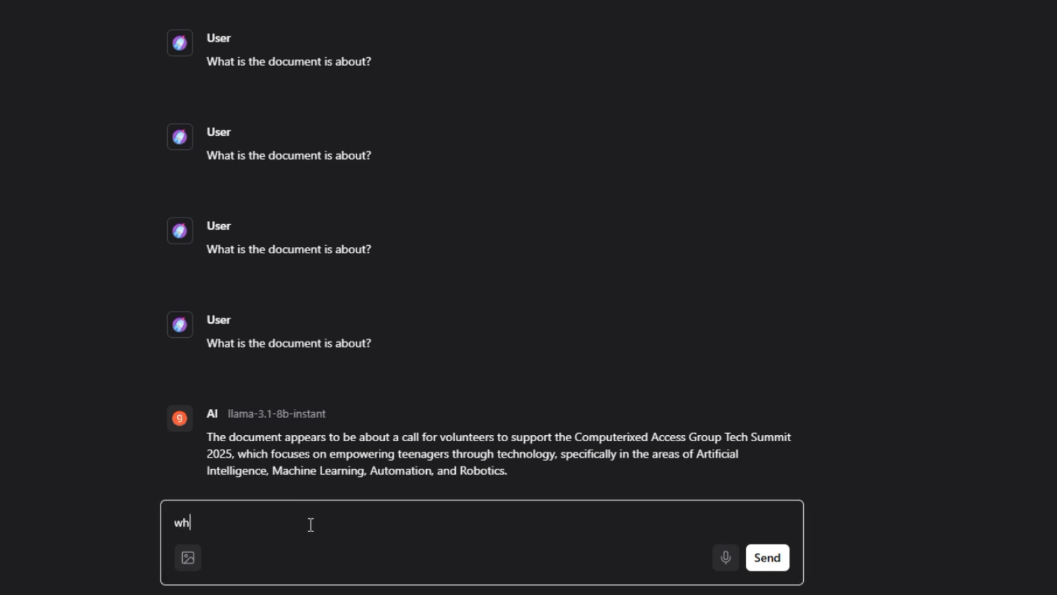
{"action": "type", "text": "o are the c"}
{"action": "type", "text": "ra"}
{"action": "type", "text": "gani"}
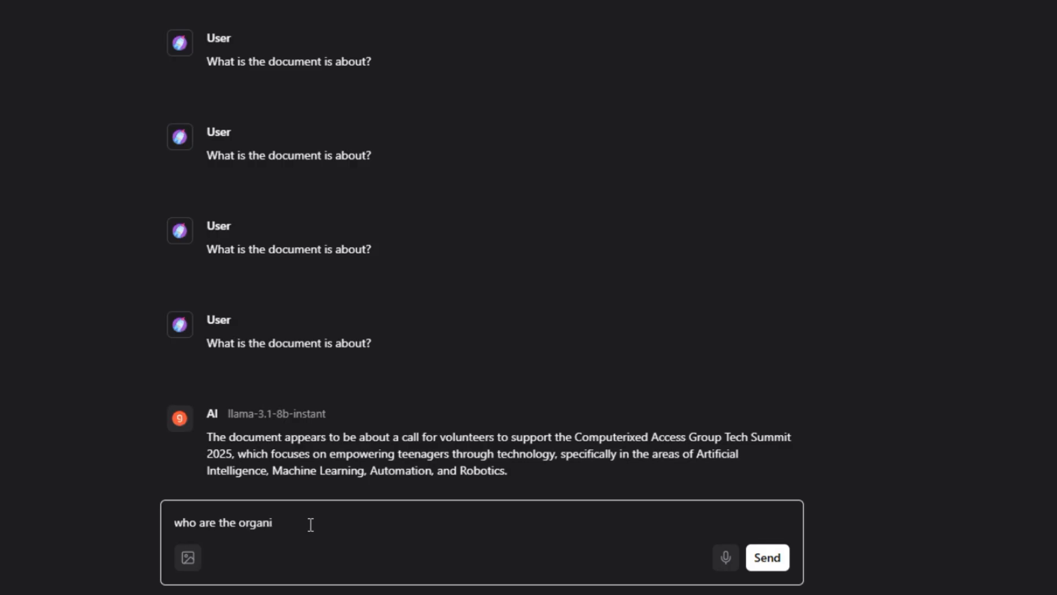
{"action": "type", "text": "zers of this program"}
{"action": "key", "text": "Return"}
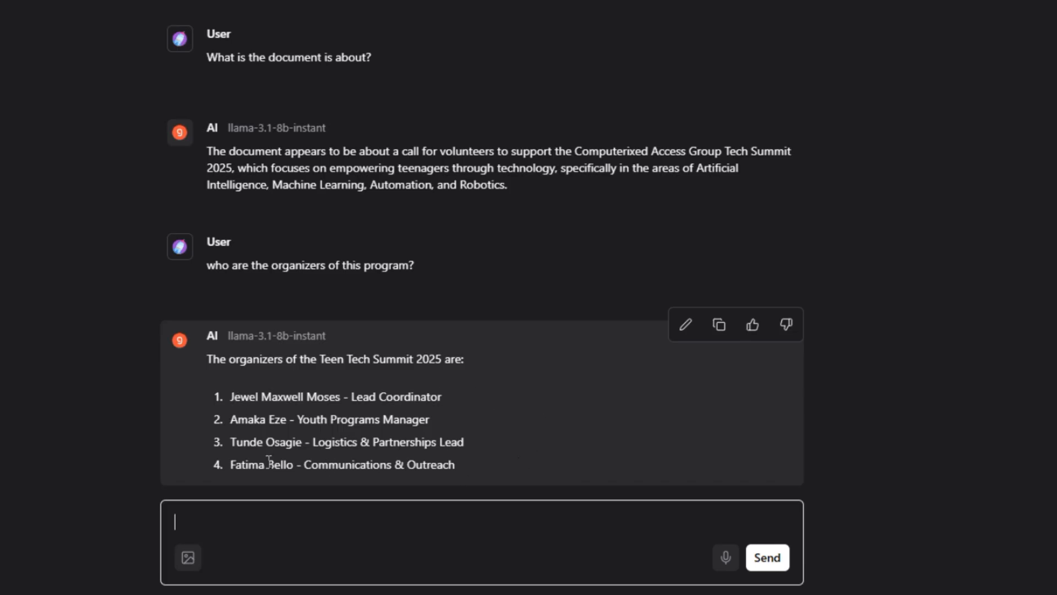
Compare the organizers listed in the chat answer with the Organizers section of the PDF.
{"action": "left_click_drag", "start_coordinate": [230, 396], "coordinate": [475, 406]}
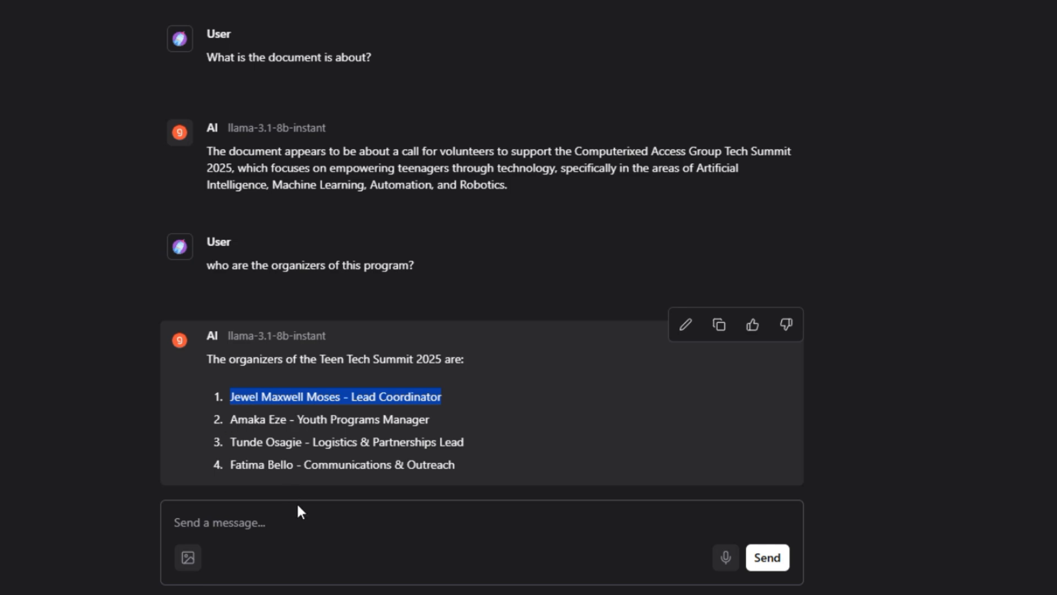
{"action": "left_click", "coordinate": [307, 594]}
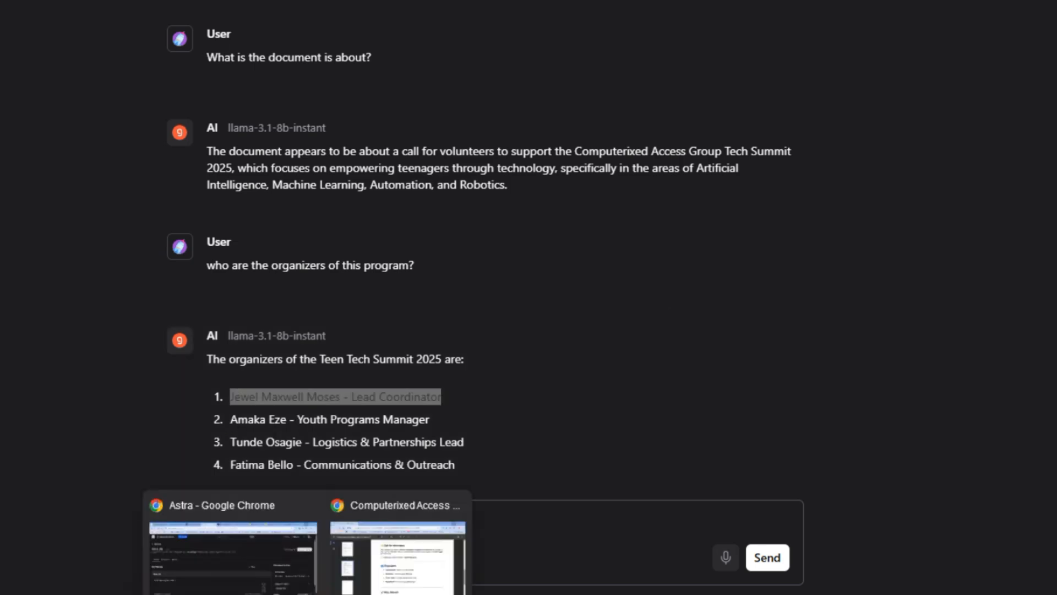
{"action": "left_click", "coordinate": [395, 589]}
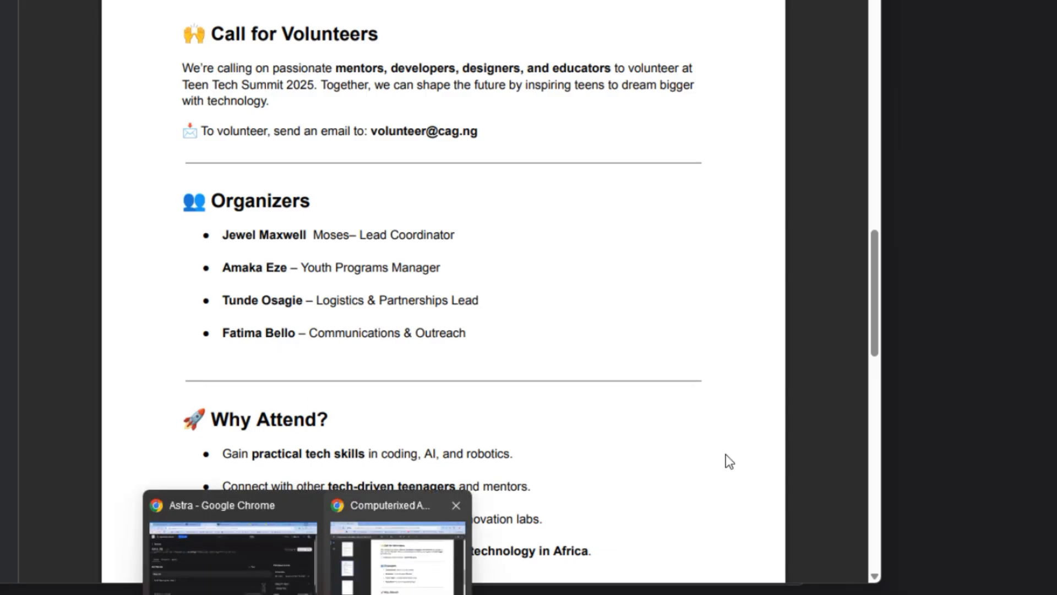
{"action": "left_click", "coordinate": [913, 372]}
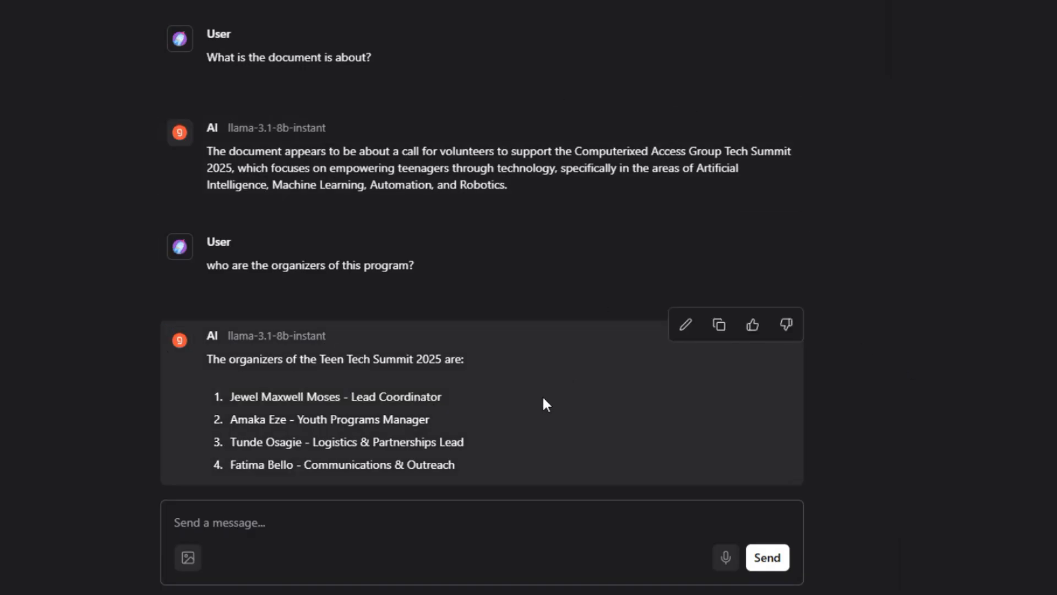
Ask "what are the days for this program, and where is it happening" in the Playground chat.
{"action": "left_click", "coordinate": [366, 518]}
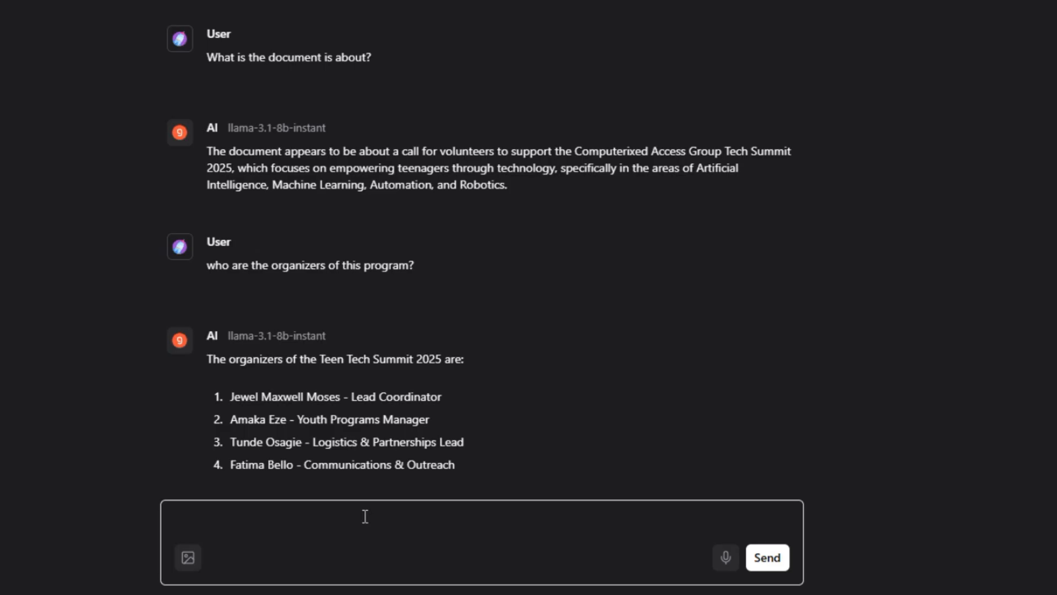
{"action": "type", "text": "what are the days"}
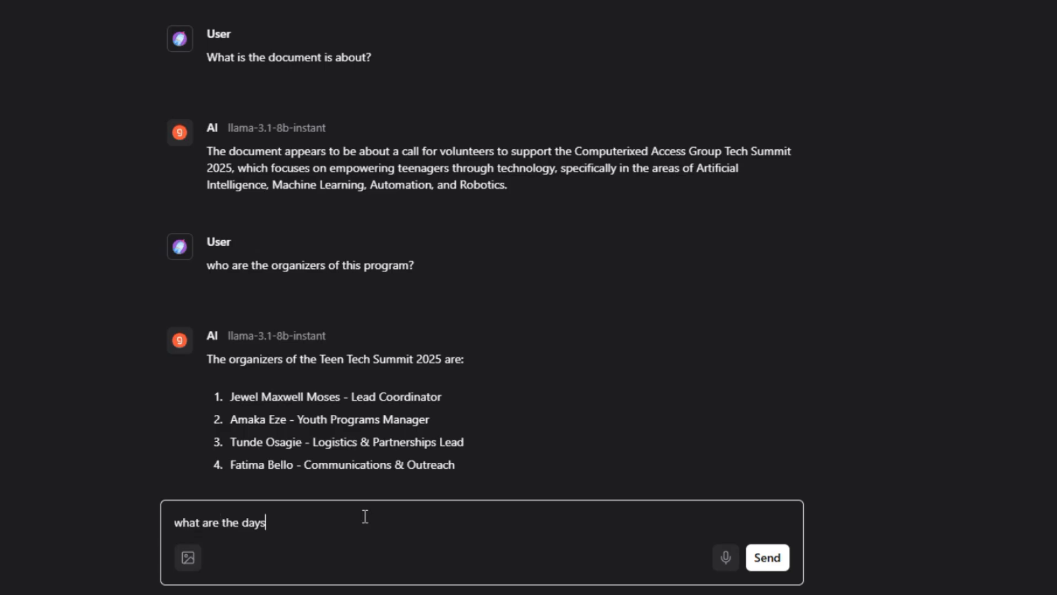
{"action": "type", "text": " for this progr"}
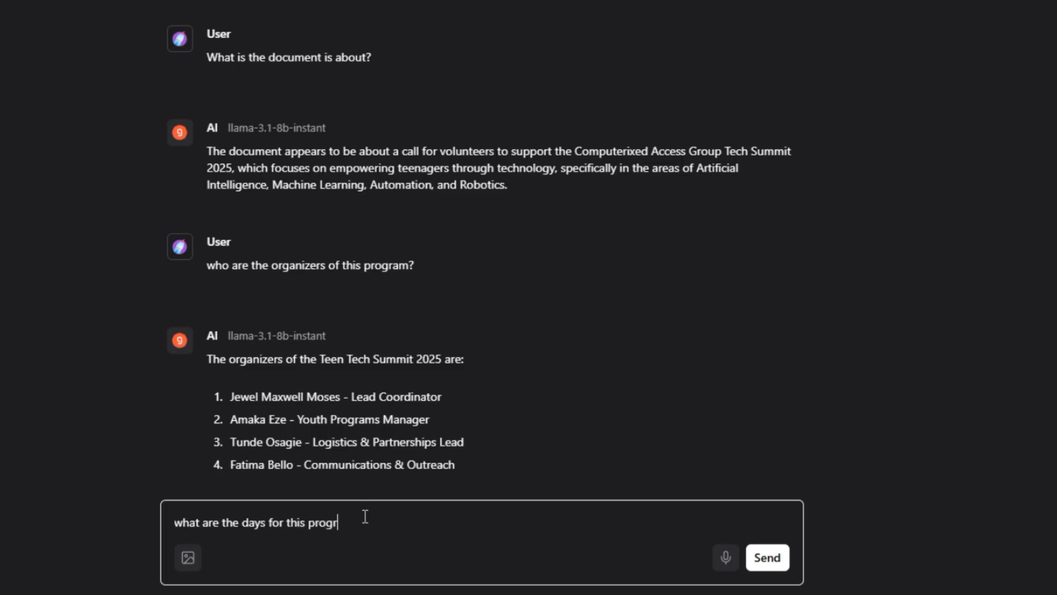
{"action": "type", "text": "am, and where is it hap"}
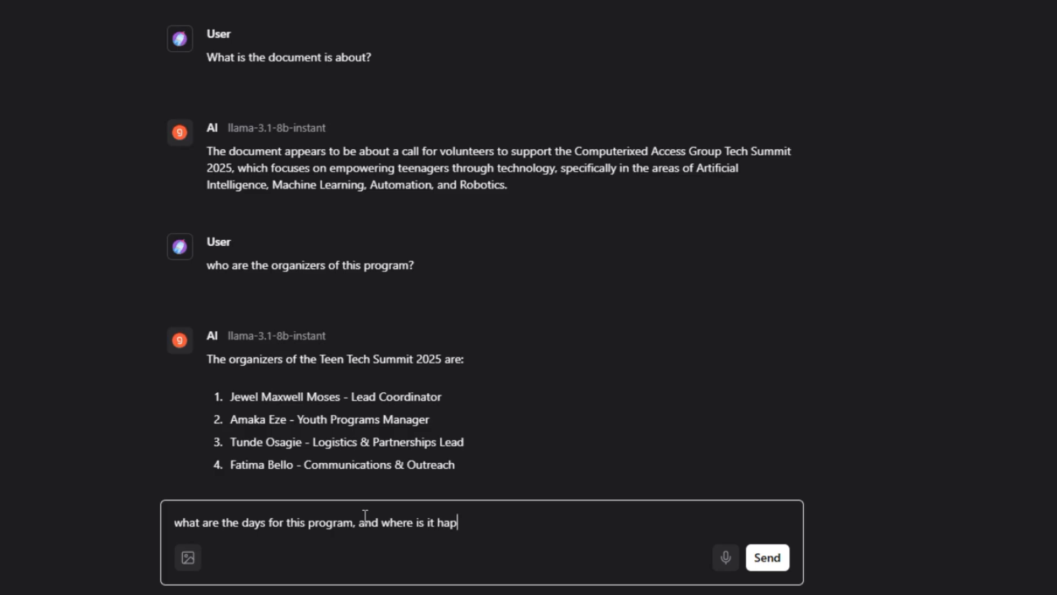
{"action": "type", "text": "pening"}
{"action": "key", "text": "Return"}
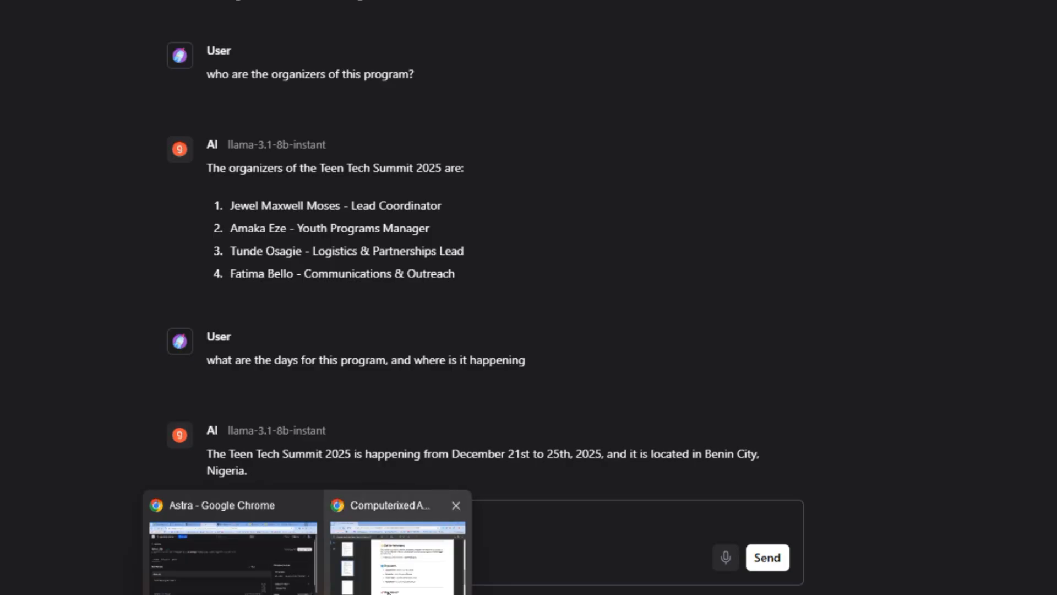
Check the event's location and date at the start of the Computerixed Access Group PDF against the chat answer.
{"action": "left_click", "coordinate": [396, 496]}
{"action": "scroll", "coordinate": [435, 315], "scroll_direction": "up", "scroll_amount": 15}
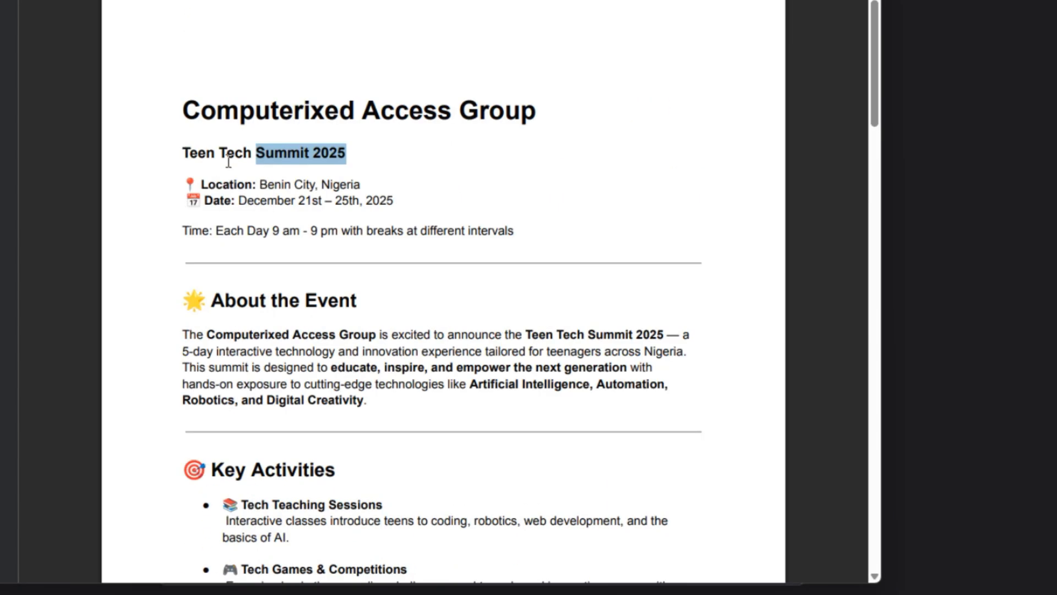
{"action": "left_click_drag", "start_coordinate": [267, 184], "coordinate": [354, 180]}
{"action": "left_click", "coordinate": [387, 183]}
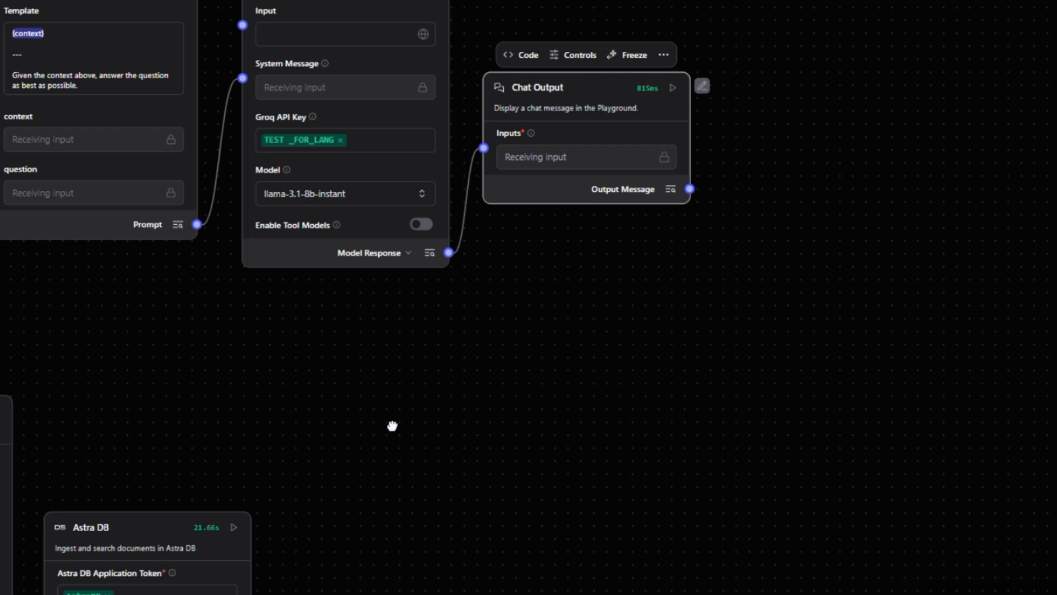
{"action": "left_click_drag", "start_coordinate": [391, 427], "coordinate": [789, 461]}
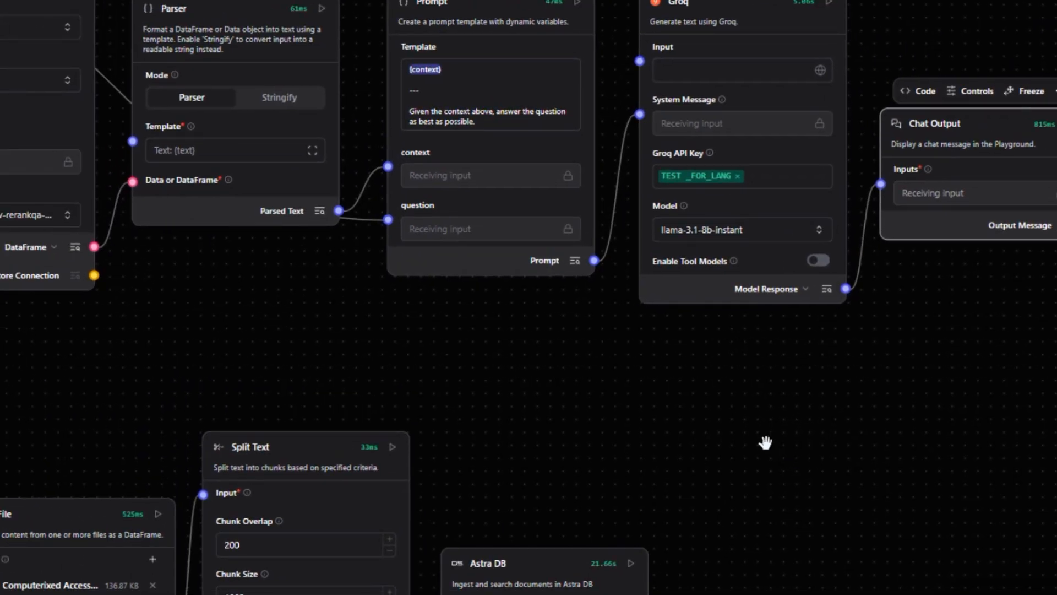